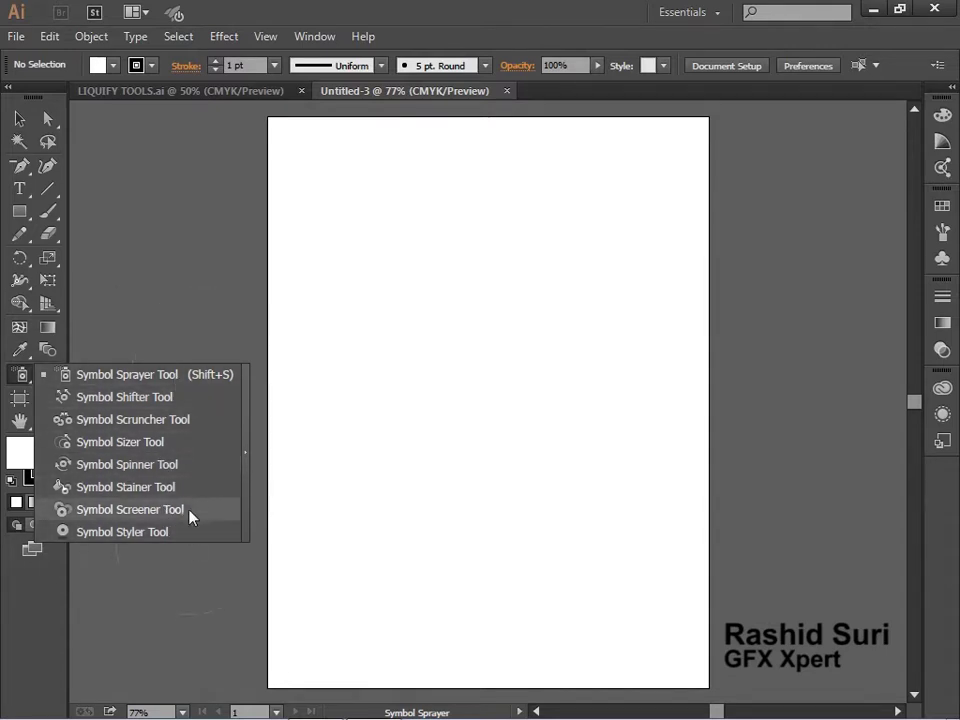
- Tear off the symbolism tools as a floating toolbar and undock the Symbols group as a floating panel over the artboard
click(246, 459)
drag(84, 387, 128, 126)
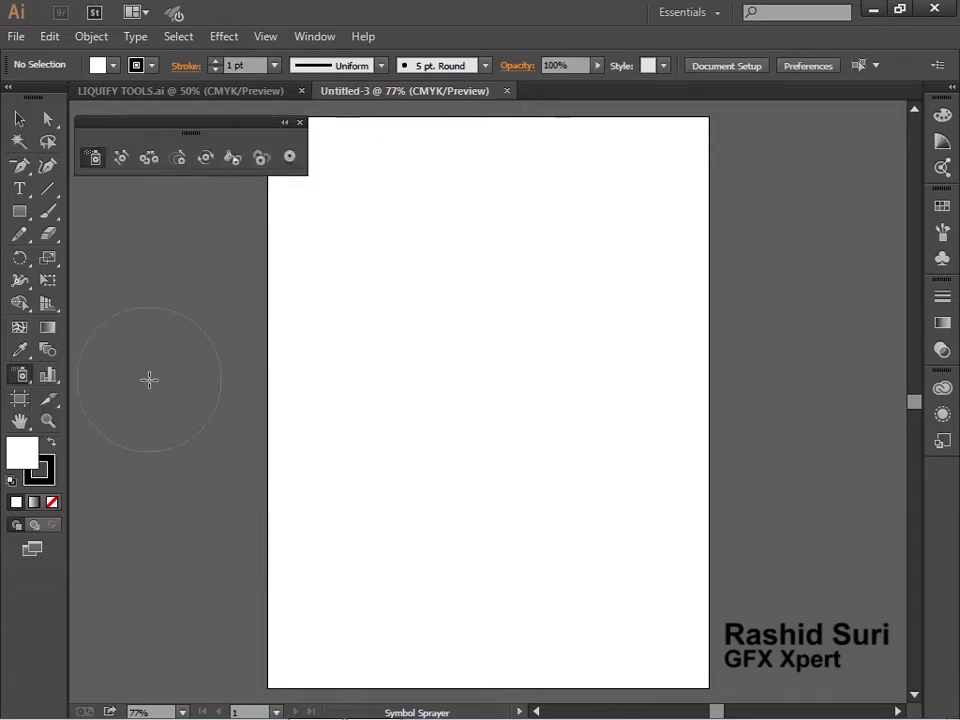
click(944, 261)
click(946, 264)
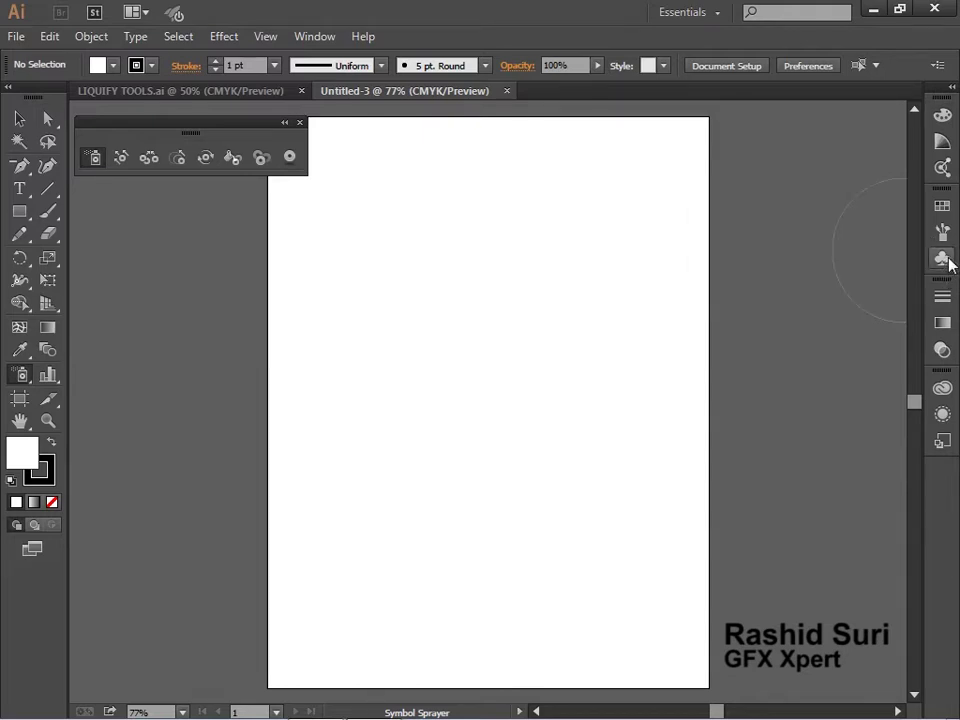
click(296, 40)
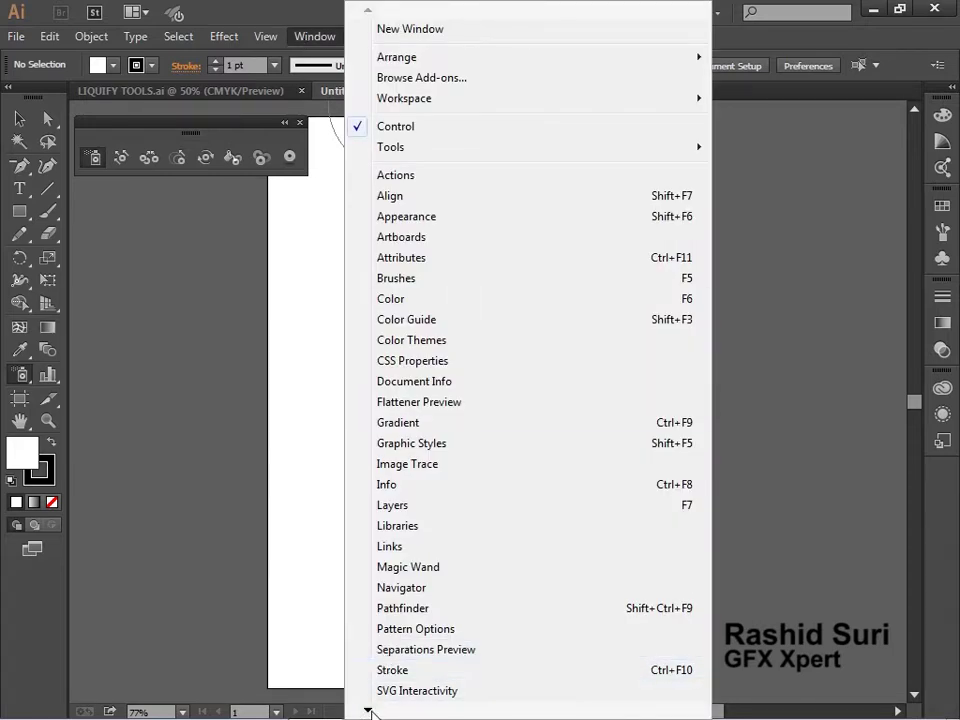
mouse_move(370, 711)
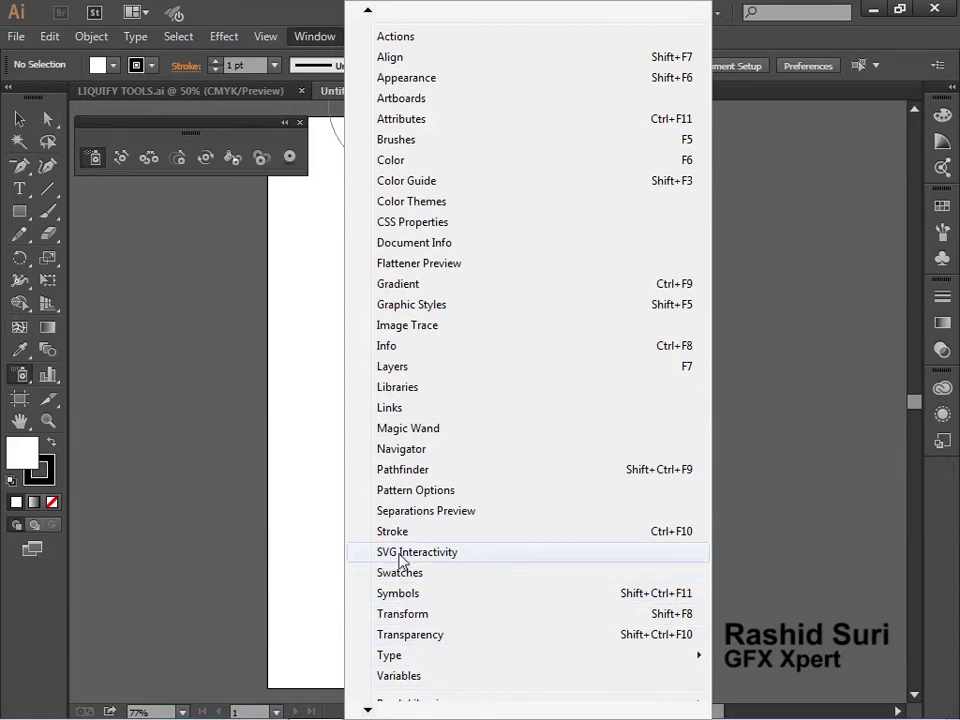
click(416, 594)
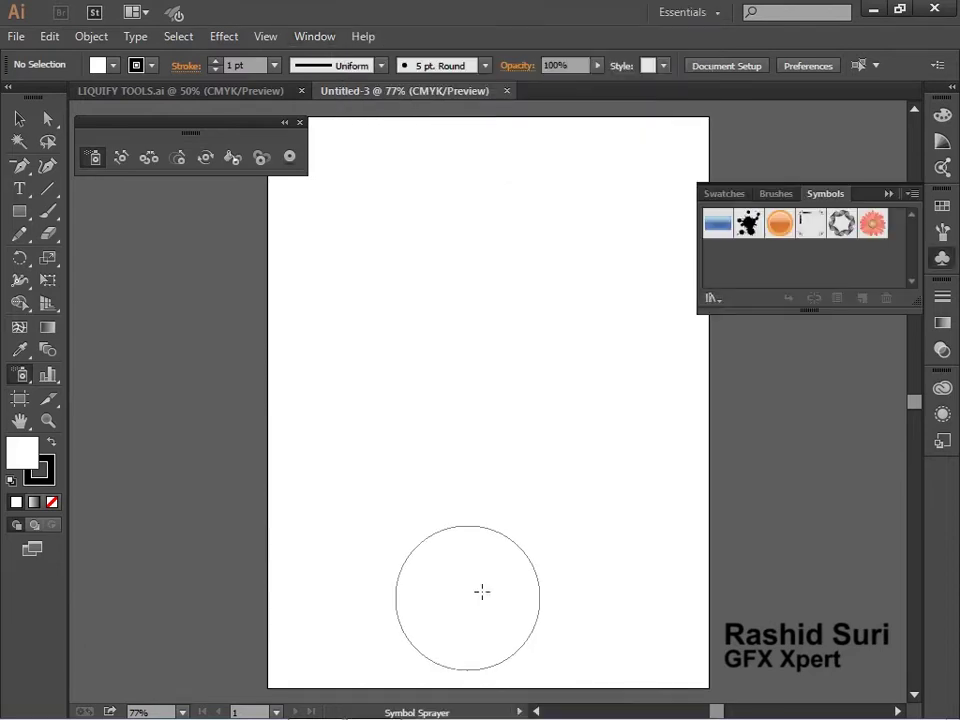
drag(866, 200, 813, 142)
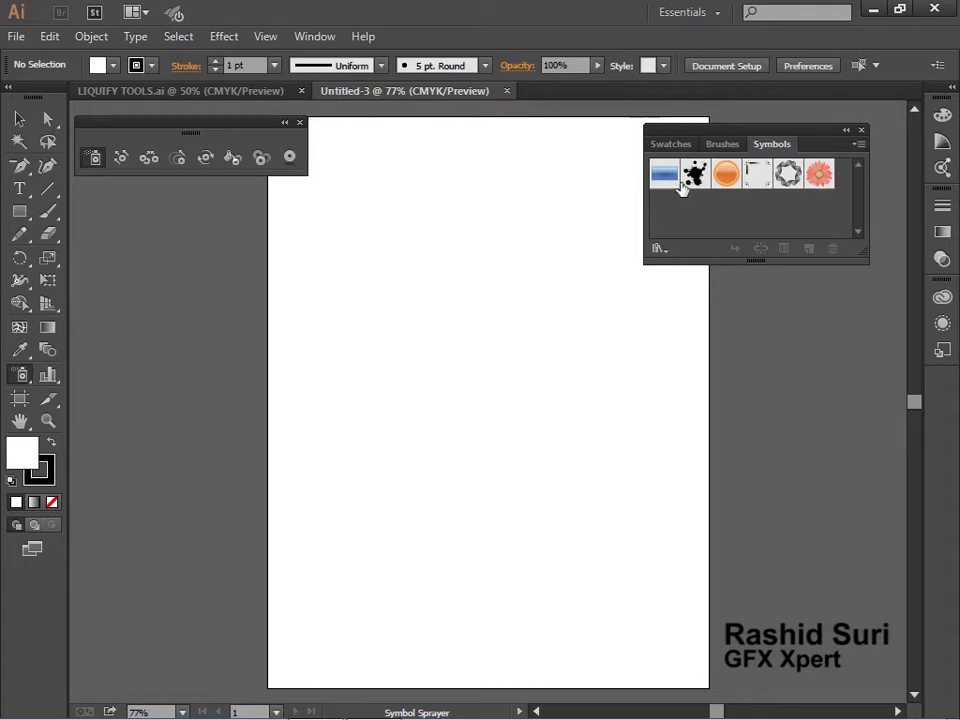
- Load the Nature symbol library, enlarge its panel to show more symbols and move it clear of the artboard's centre
click(858, 147)
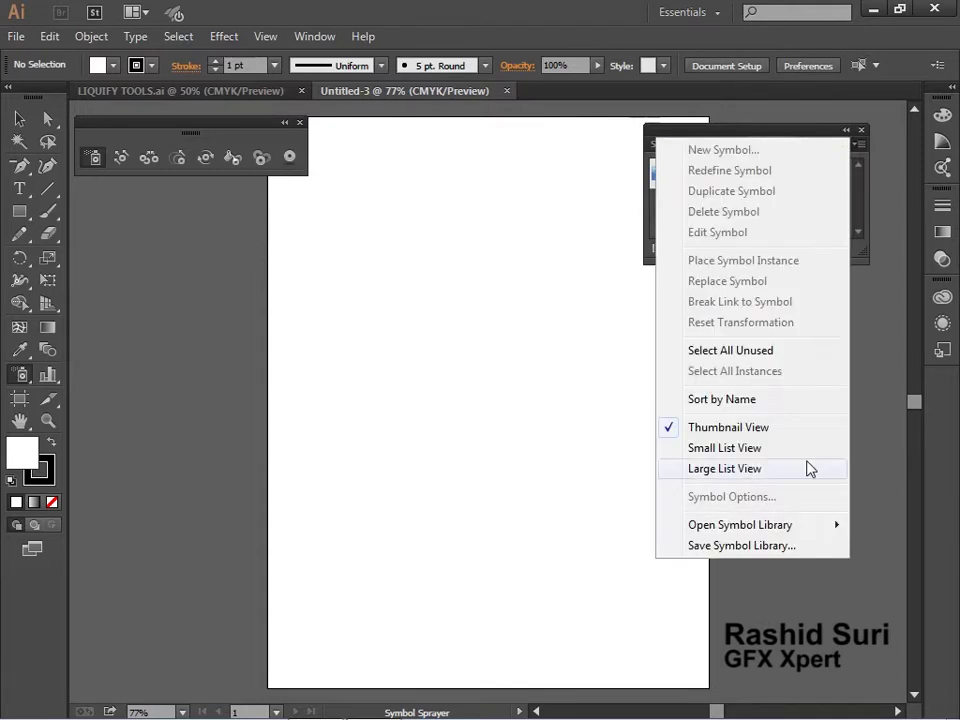
mouse_move(762, 530)
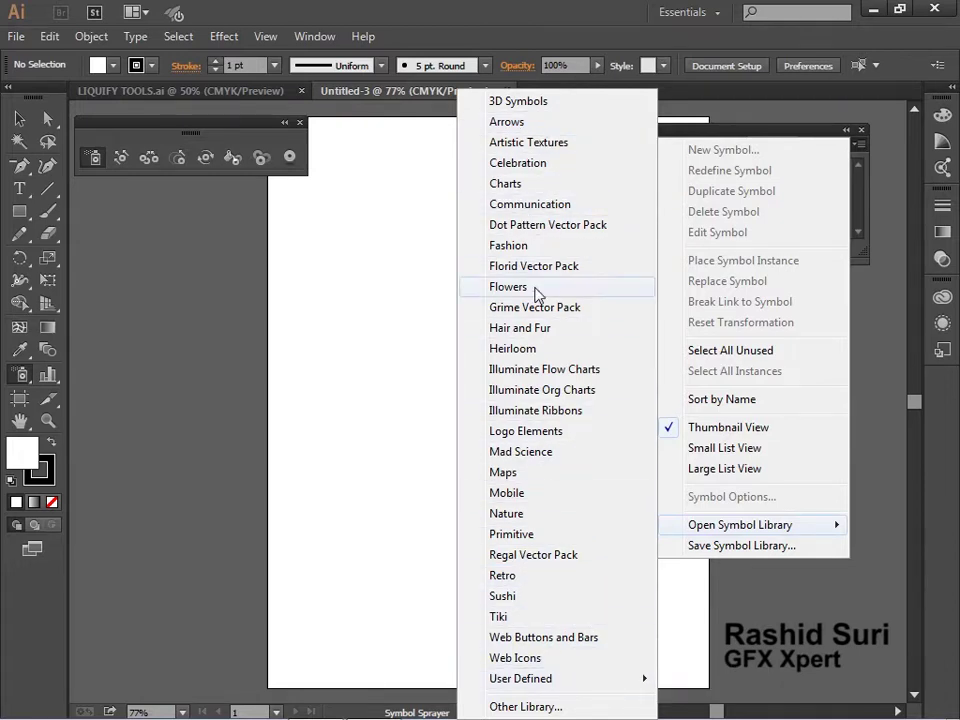
click(540, 522)
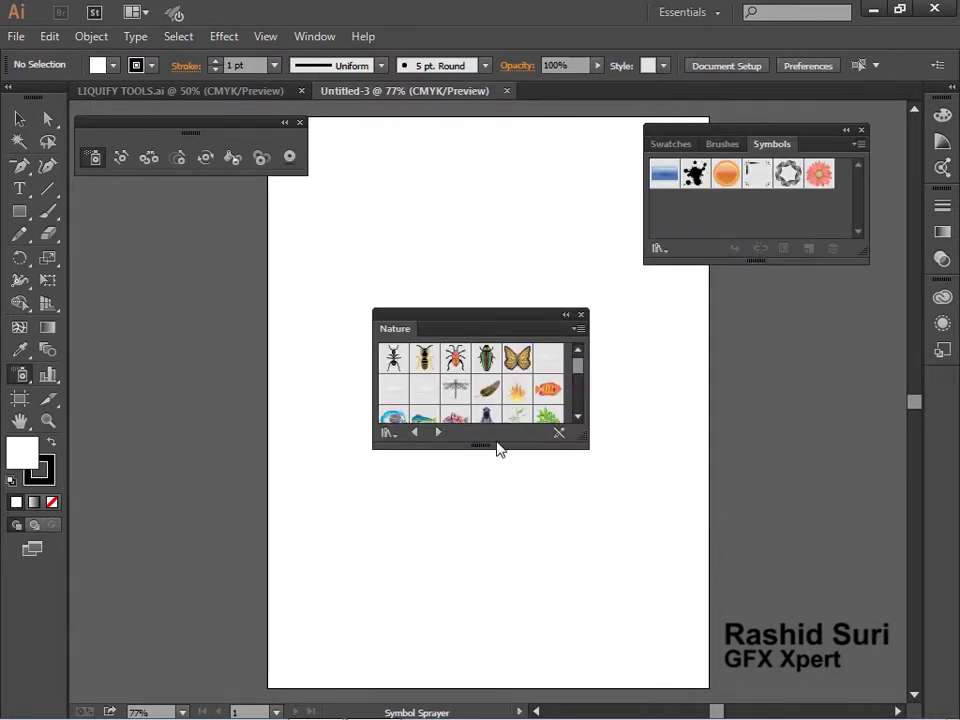
drag(492, 446, 520, 588)
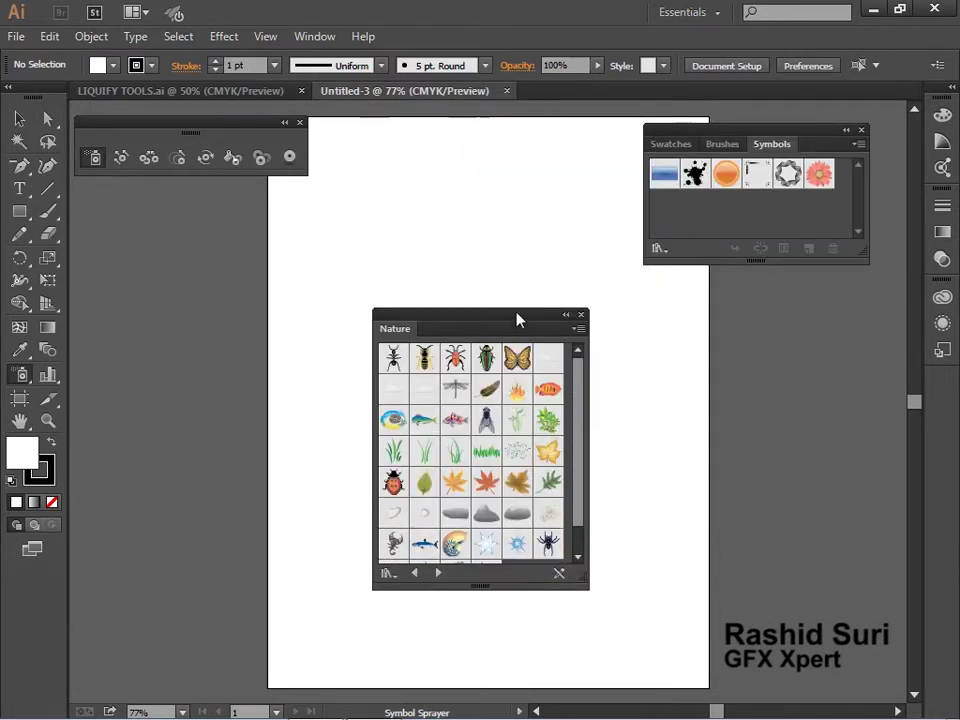
drag(516, 319, 664, 327)
- Place the Fish 2, blue-green fish, spiral shell, pine trees and Trees 2 symbols from the Nature library onto the artboard
drag(540, 427, 380, 356)
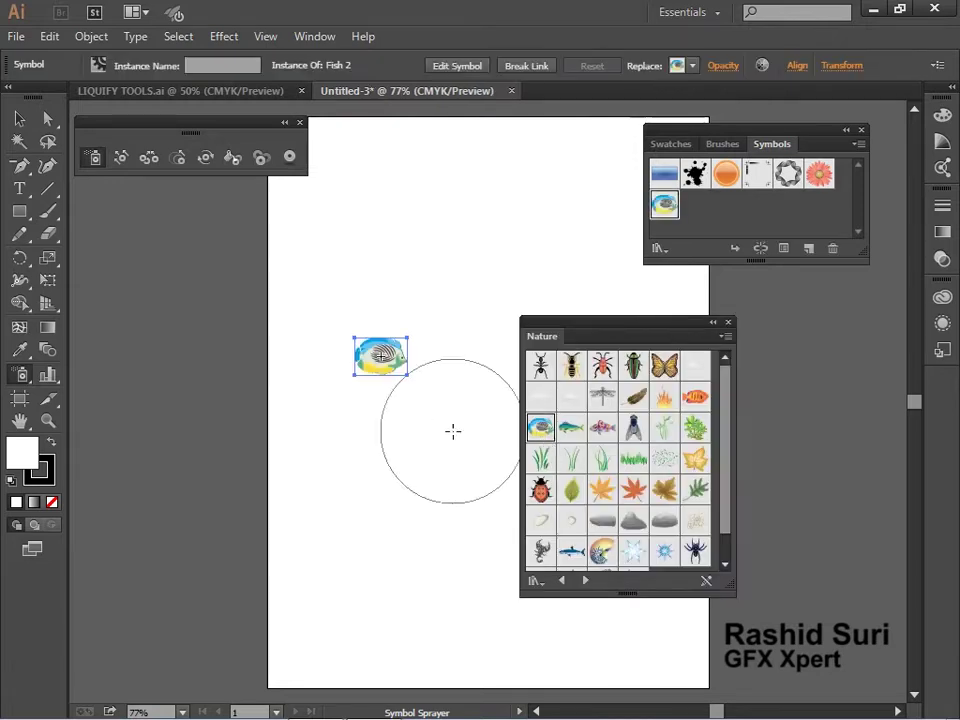
drag(578, 437, 400, 438)
click(601, 552)
drag(601, 552, 303, 512)
drag(636, 596, 634, 658)
click(571, 581)
drag(571, 581, 368, 551)
drag(602, 582, 390, 460)
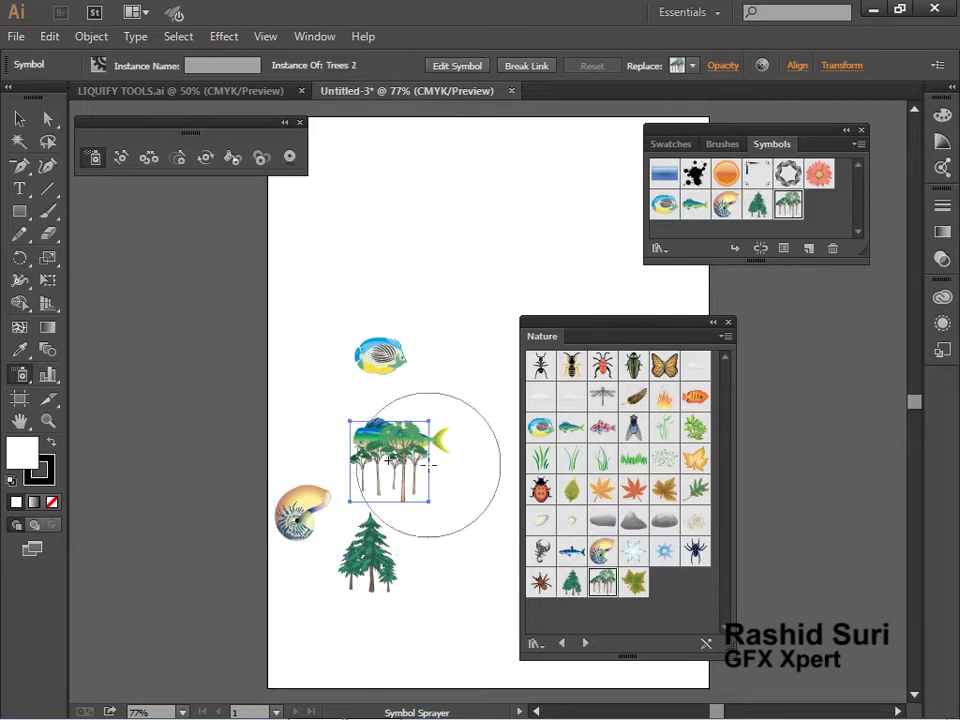
- Add instances of the Grass 1, Grass 2, Maple Leaf and Butterfly symbols around the ones already on the artboard
drag(541, 461, 408, 348)
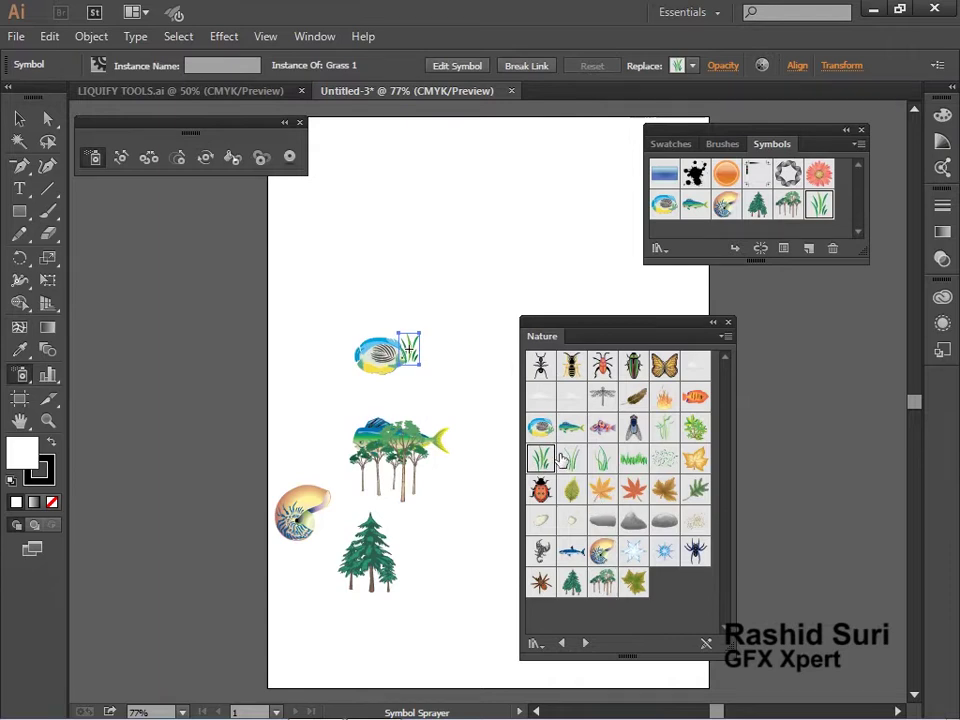
drag(562, 459, 448, 345)
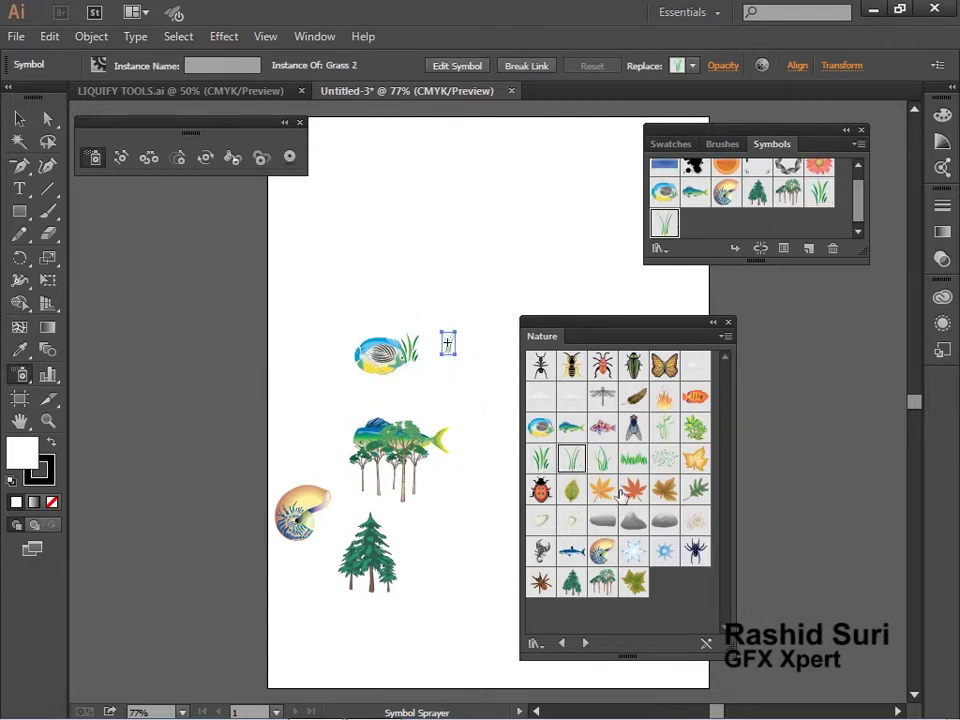
drag(606, 490, 470, 533)
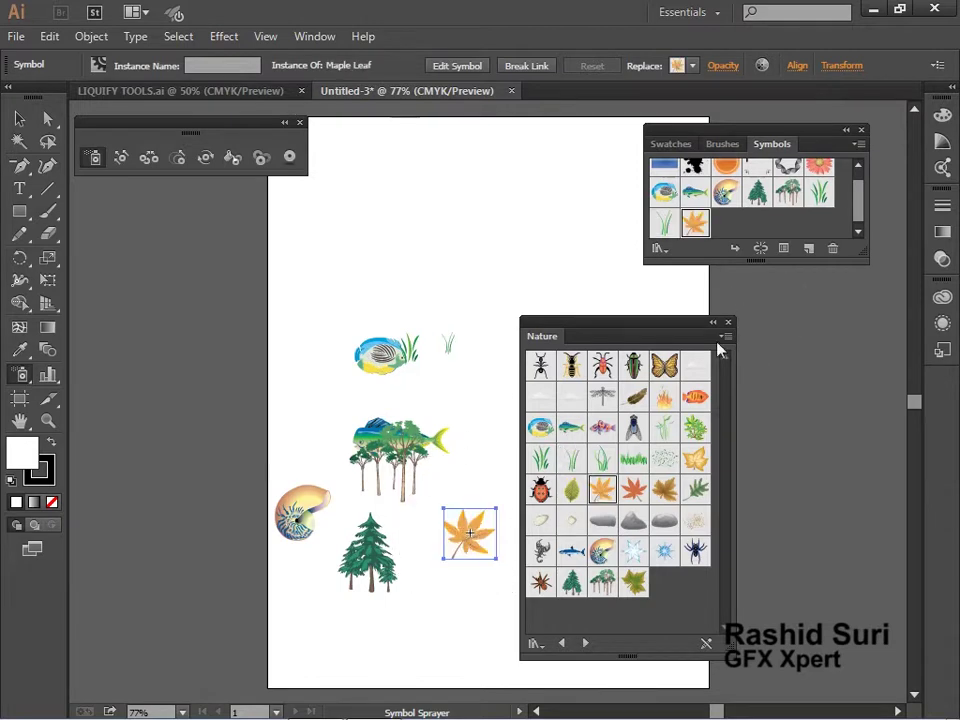
drag(668, 366, 427, 292)
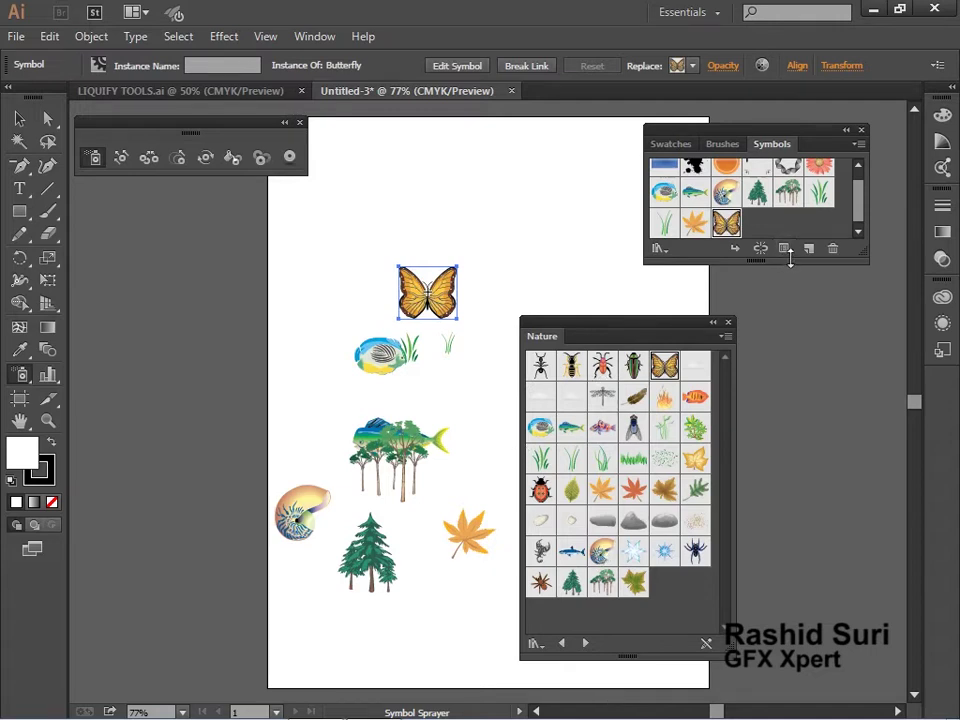
- Enlarge the Symbols panel to show all its symbols and load the Logo Elements symbol library
drag(790, 257, 803, 336)
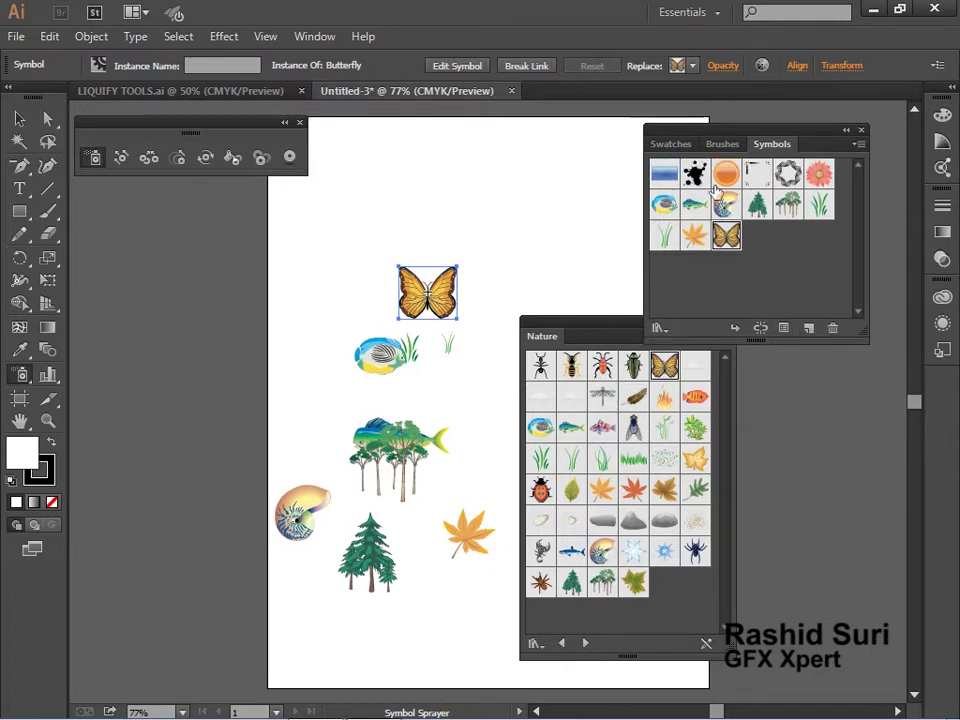
click(859, 146)
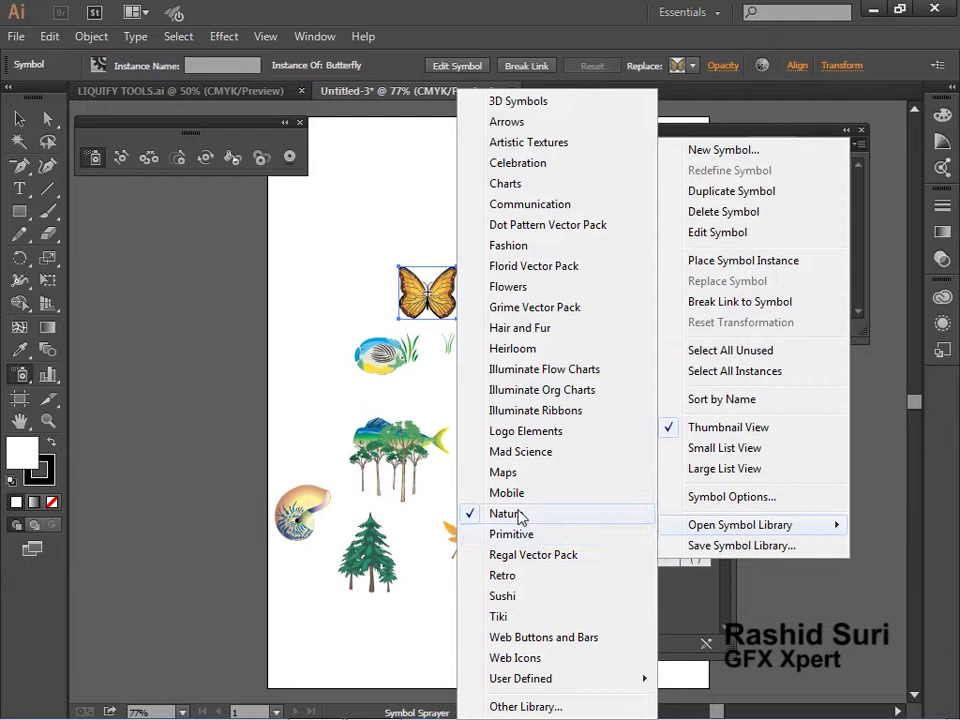
click(534, 434)
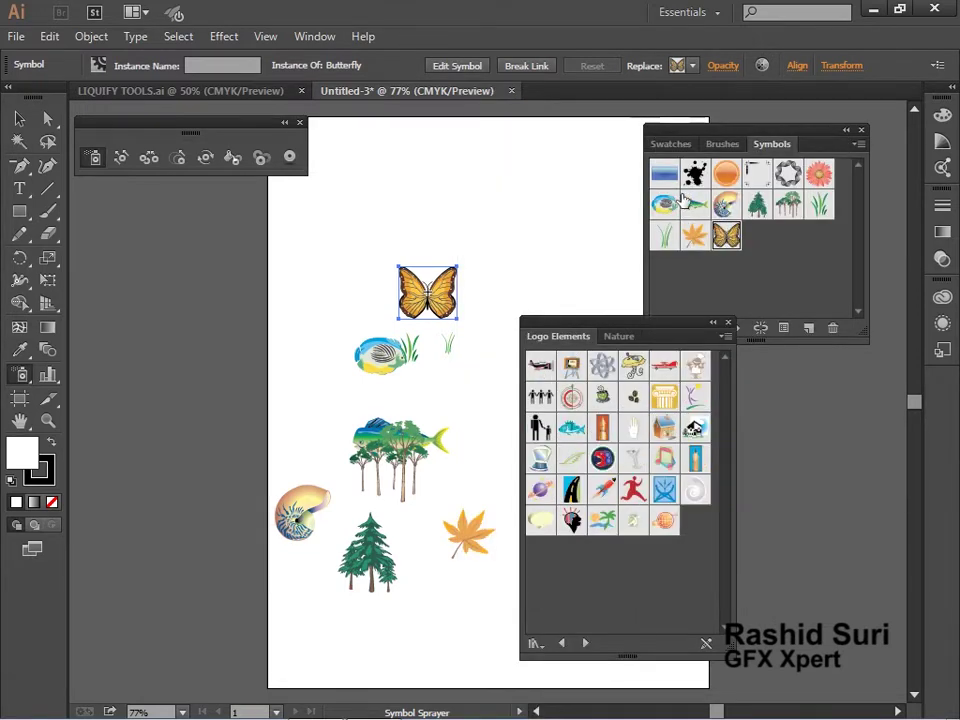
- Place the Tropical, Circles and World symbols from the Logo Elements library on the artboard and close the library panel
click(602, 520)
click(402, 628)
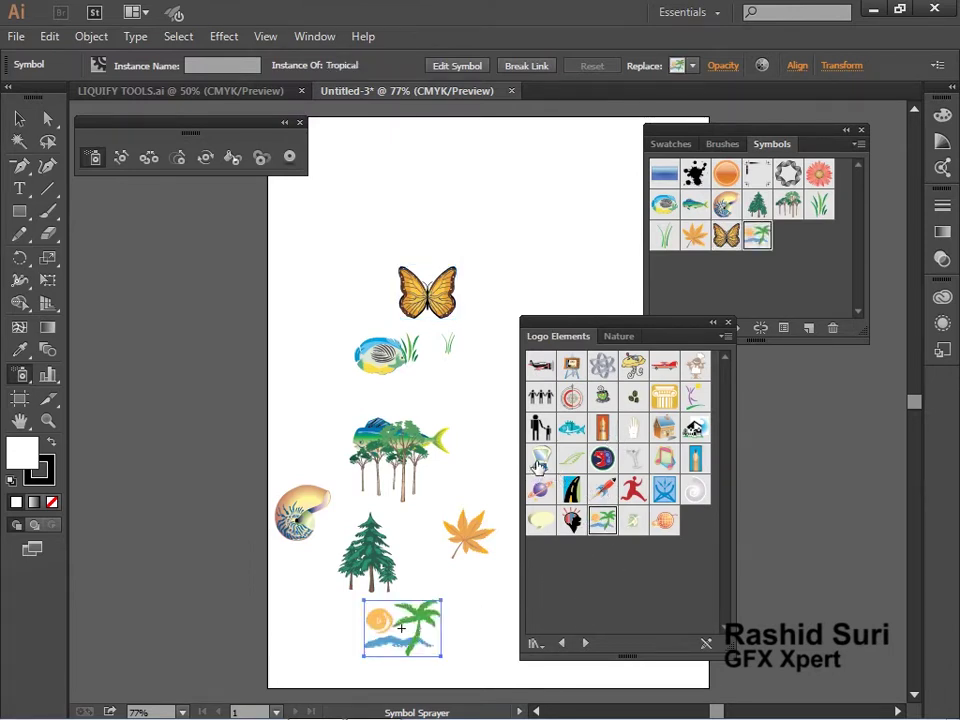
click(572, 398)
click(326, 378)
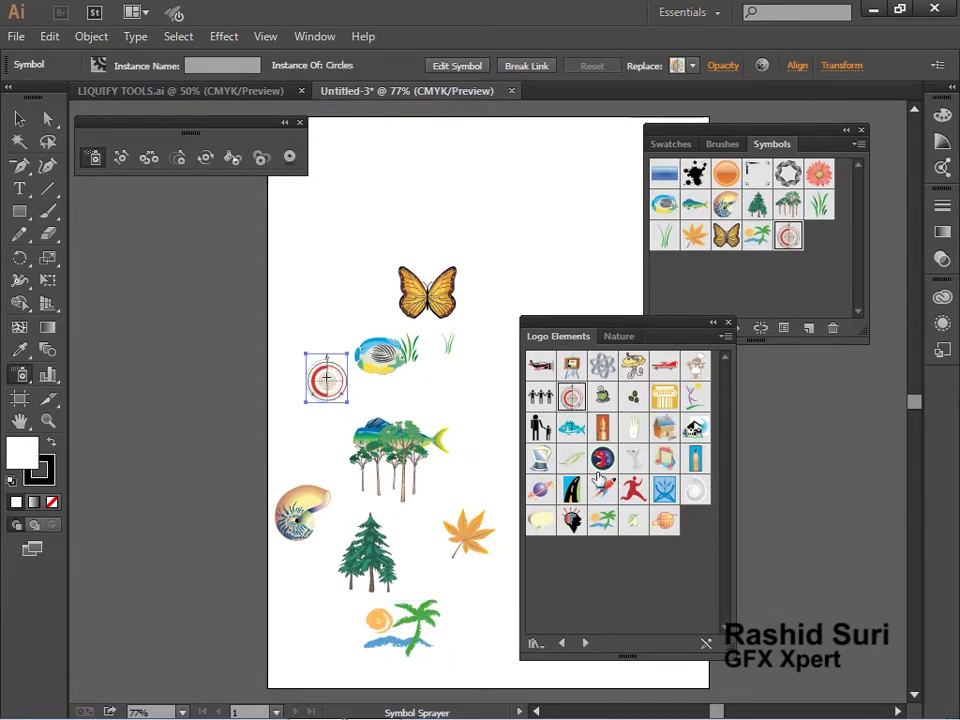
click(664, 521)
click(333, 258)
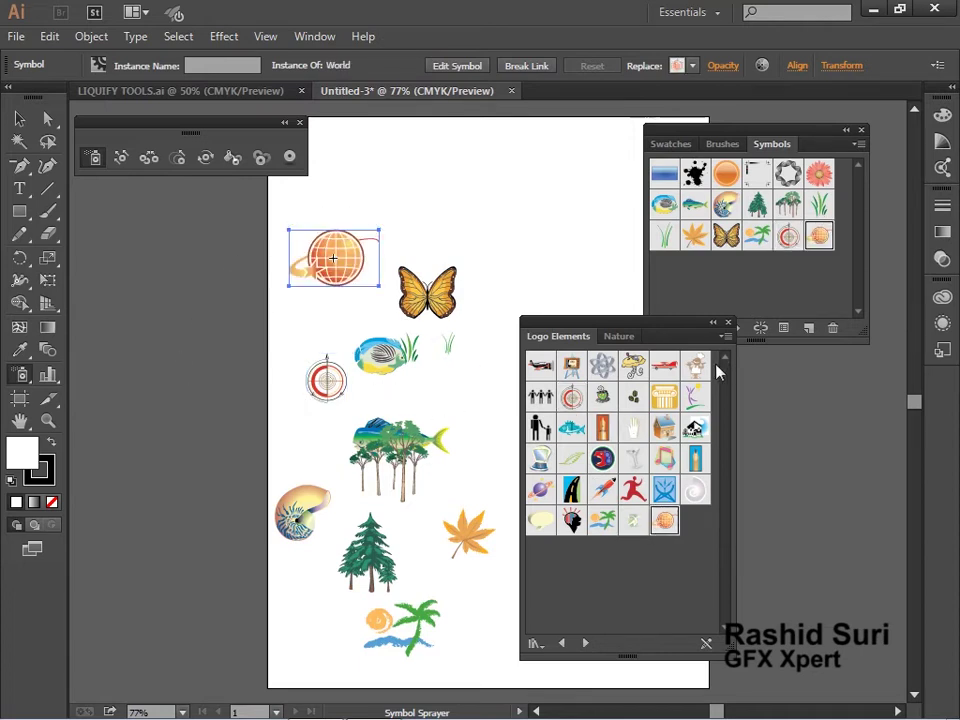
click(729, 327)
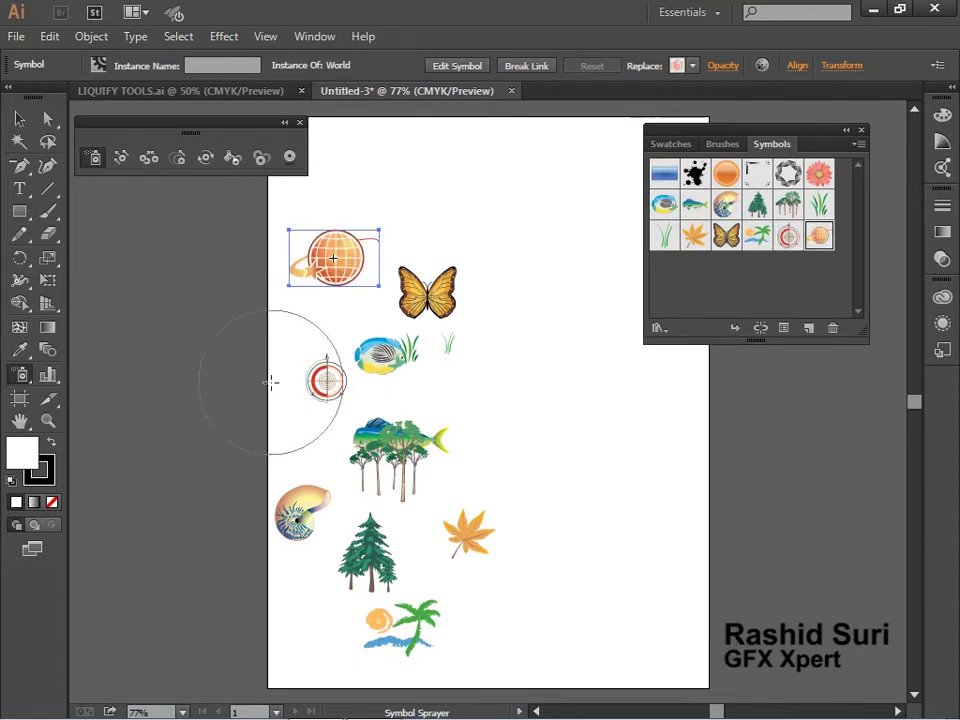
- Move the butterfly away from the other symbol instances and delete all of the others
click(24, 118)
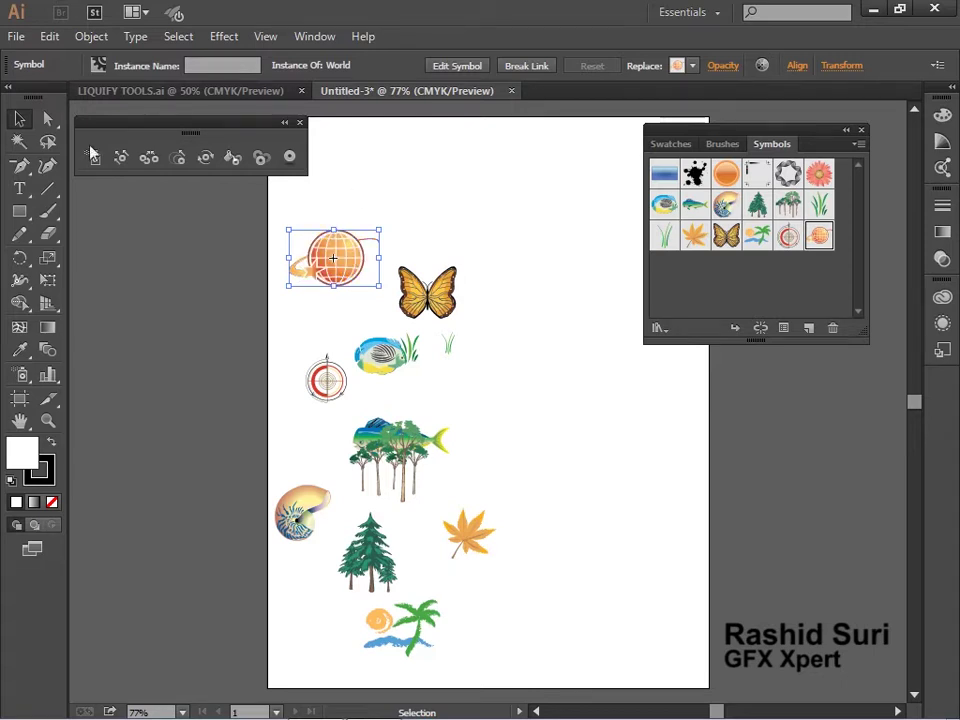
drag(450, 303, 519, 268)
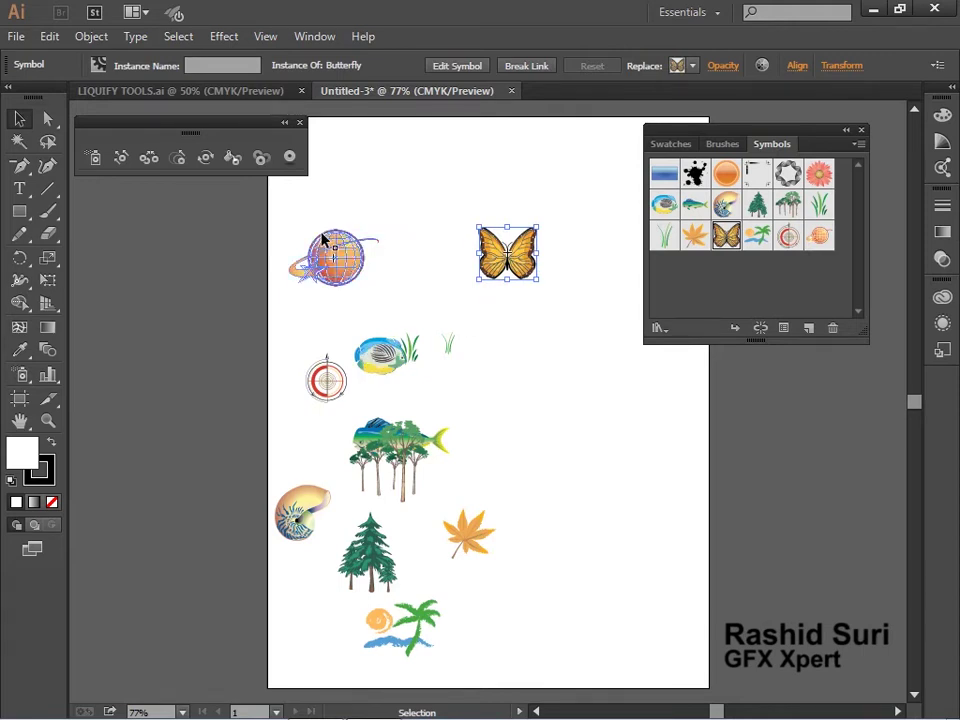
drag(272, 229, 472, 648)
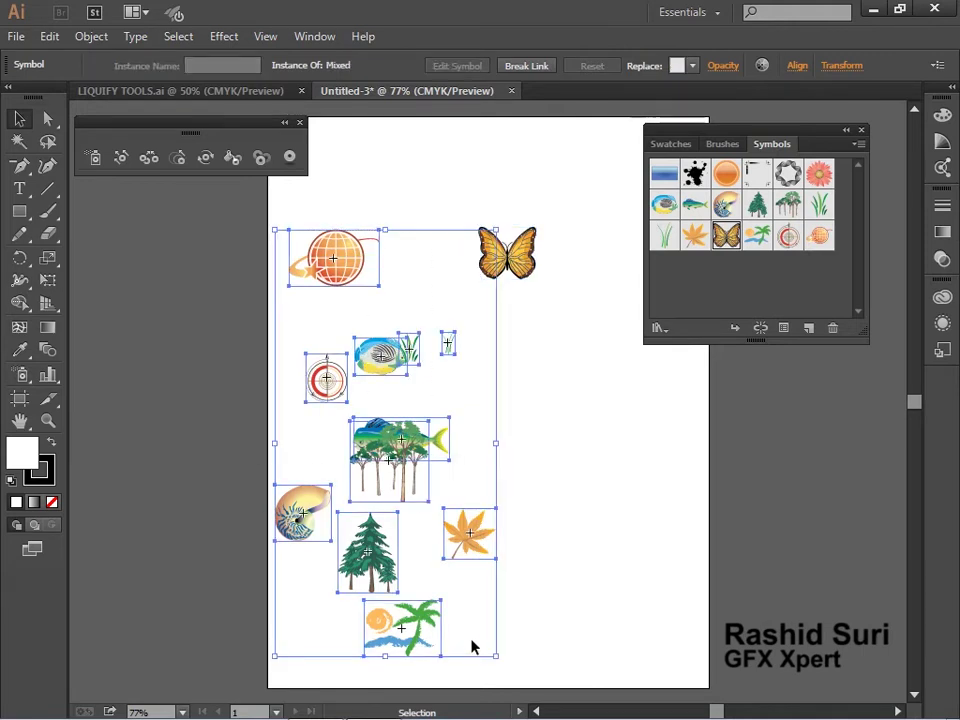
key(Delete)
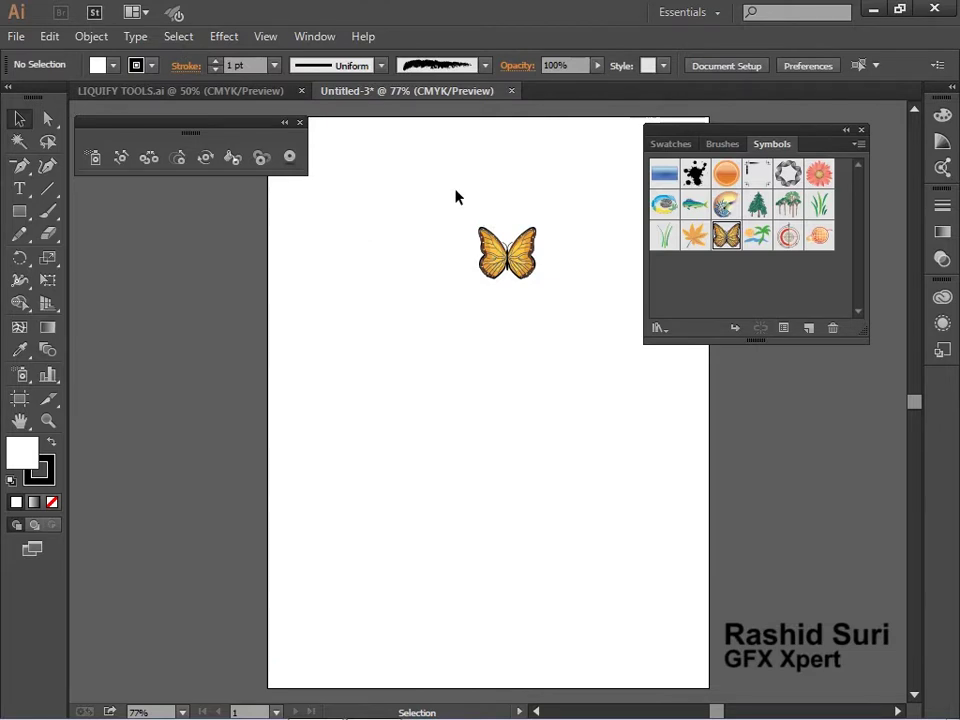
- Try to recolour the selected butterfly instance by applying several colour swatches, ending with yellow-green
drag(456, 194, 606, 333)
drag(454, 357, 456, 403)
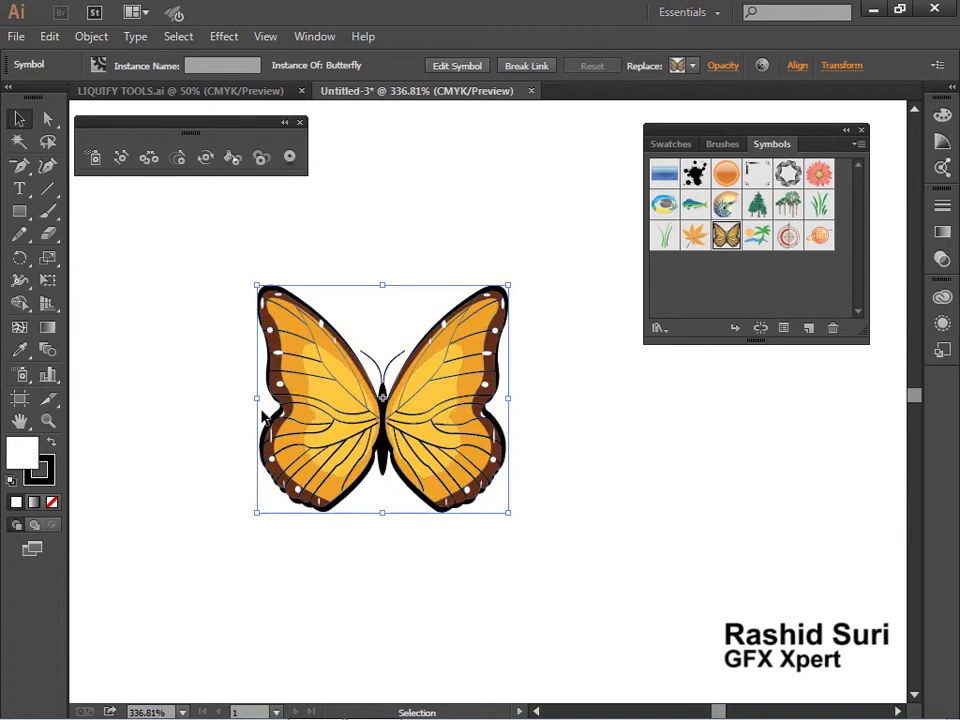
click(670, 144)
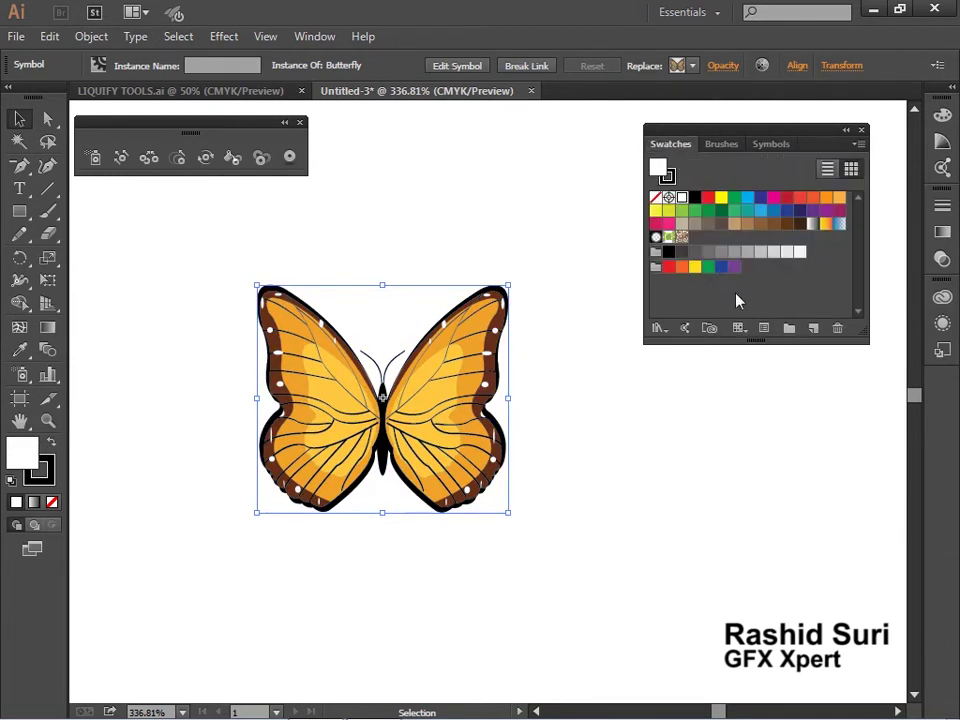
click(707, 266)
click(773, 197)
click(747, 211)
click(692, 222)
click(668, 210)
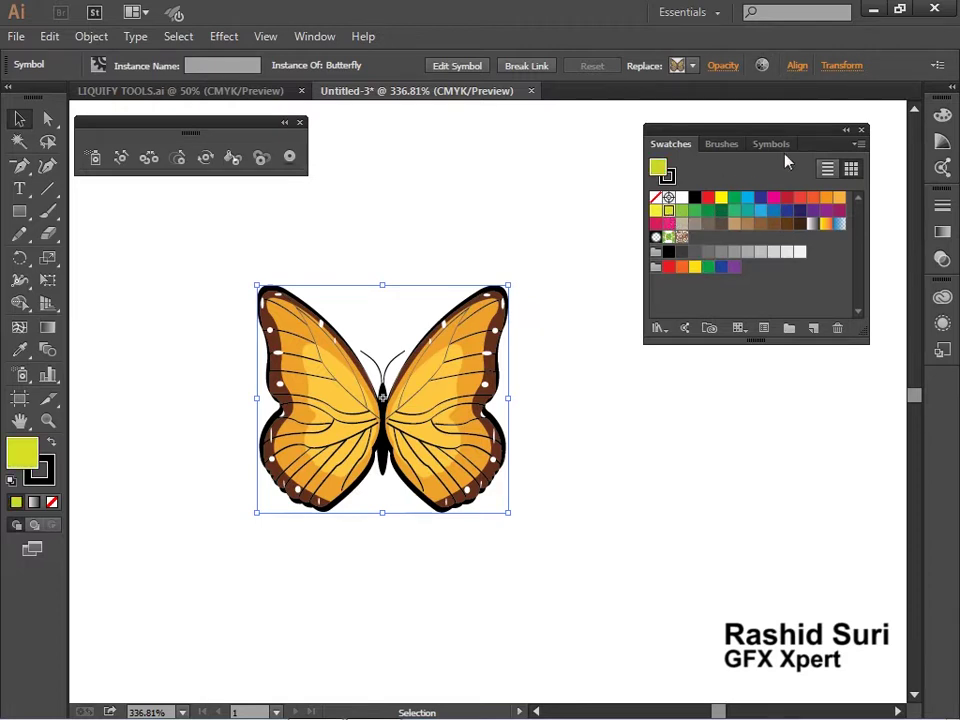
- Open the Butterfly symbol's artwork for editing
click(776, 145)
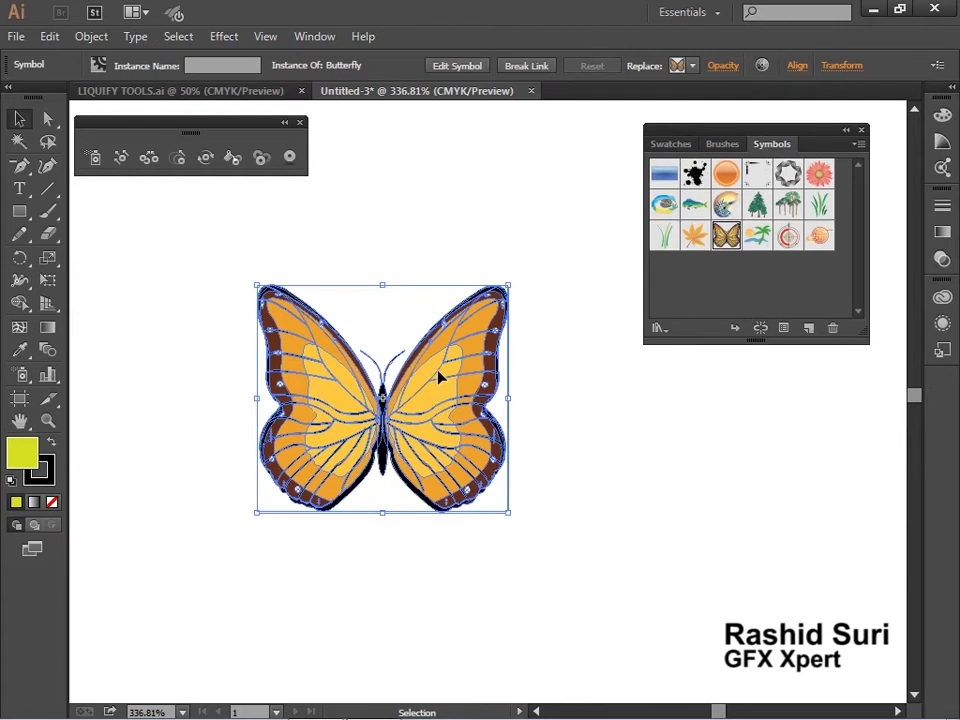
click(858, 145)
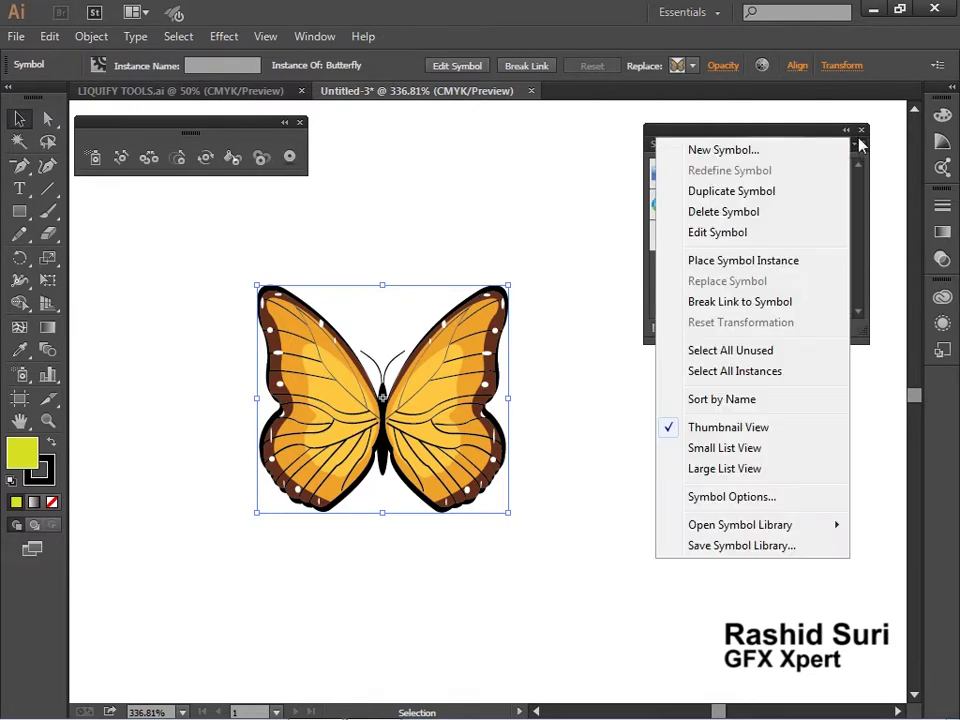
click(717, 232)
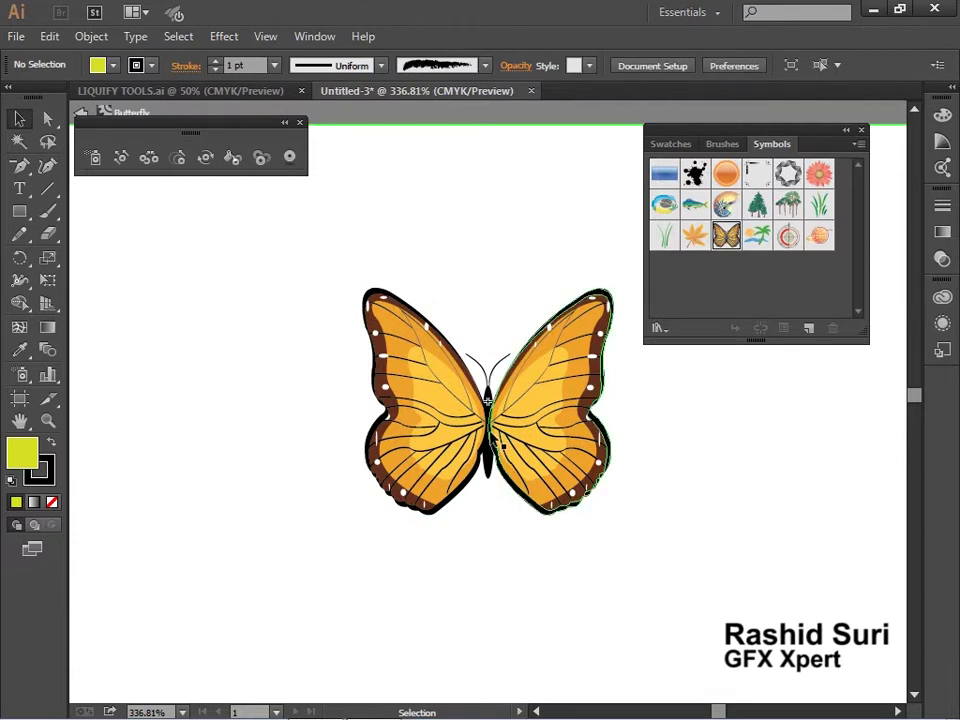
- Fill the main orange areas of both butterfly wings with yellow and the lighter inner areas with red
click(48, 119)
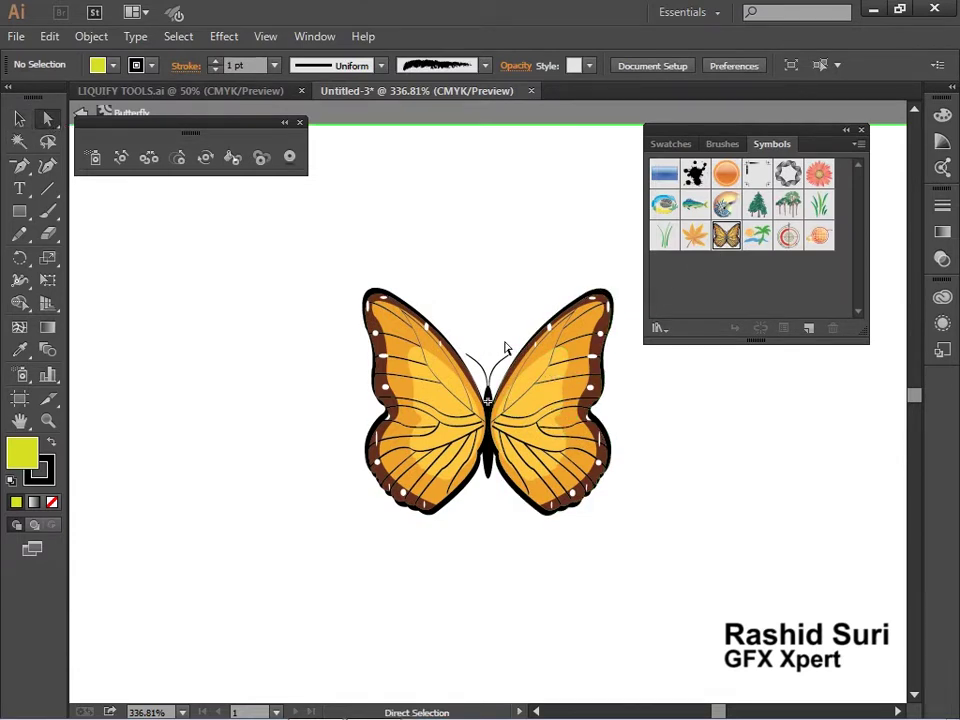
click(584, 333)
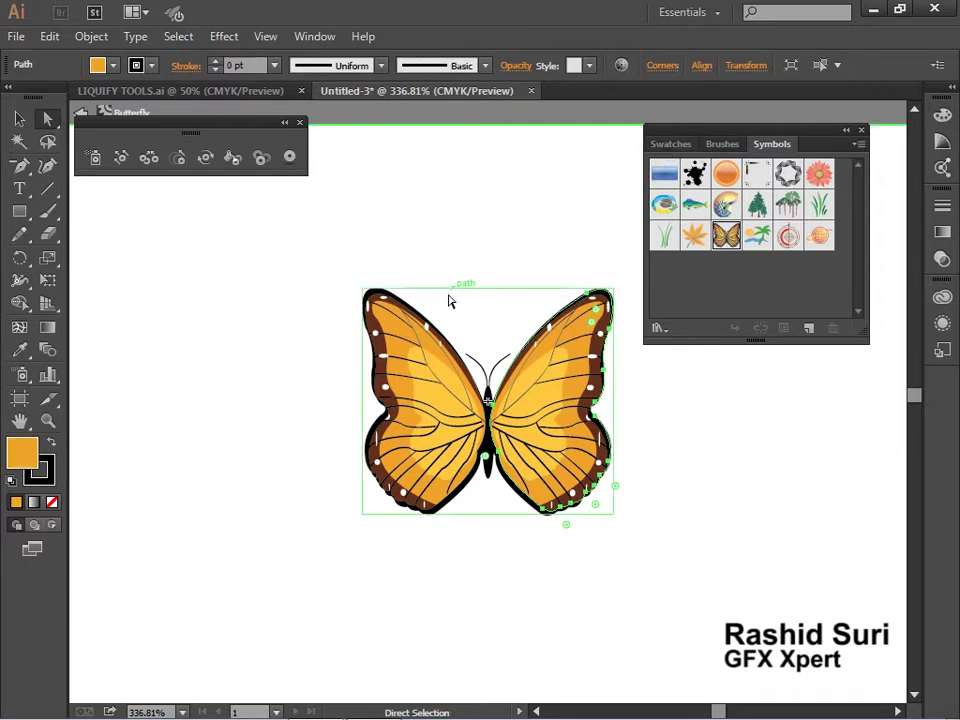
shift+click(395, 322)
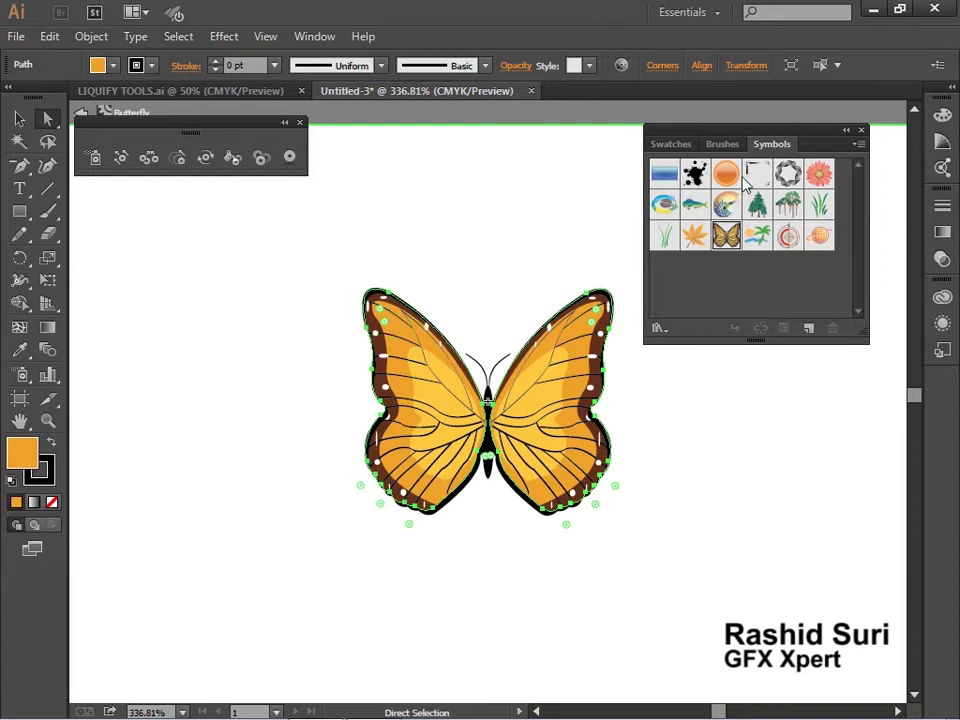
click(671, 144)
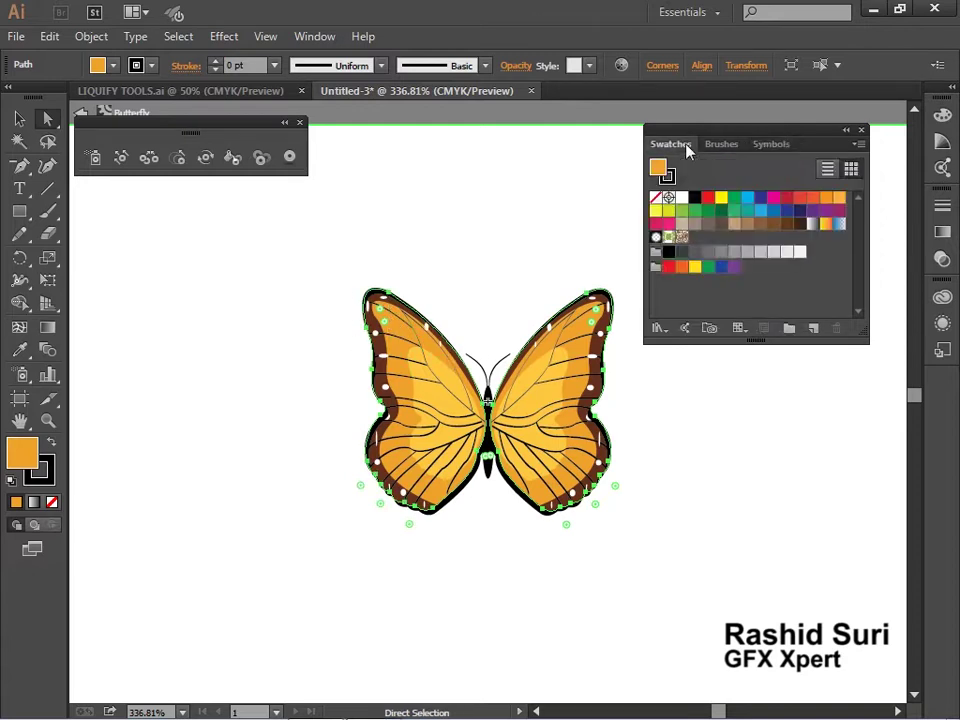
click(721, 198)
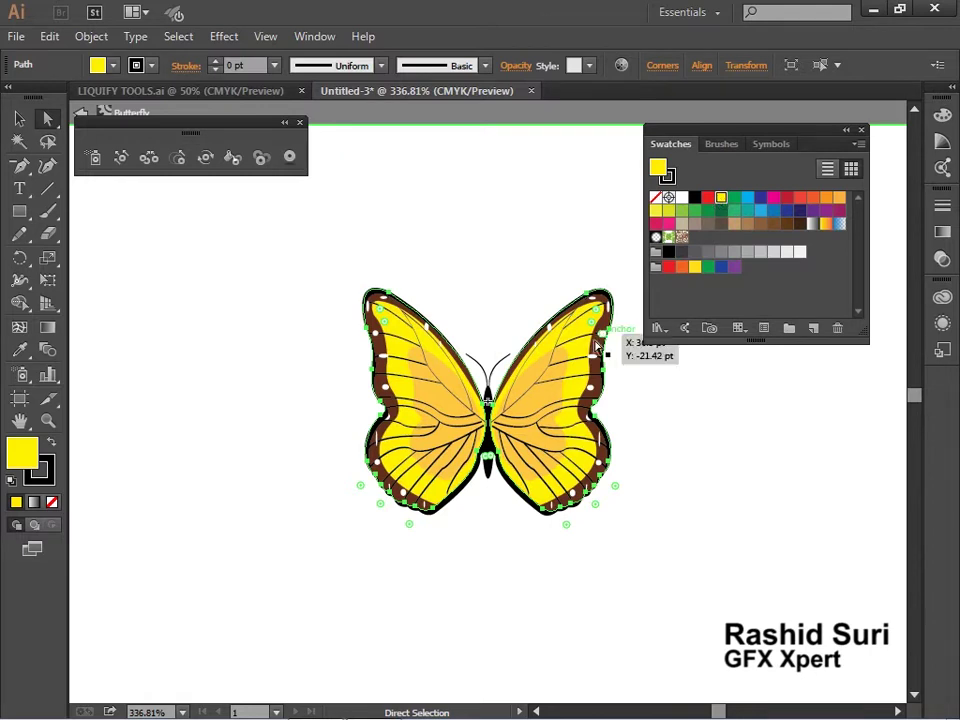
click(551, 397)
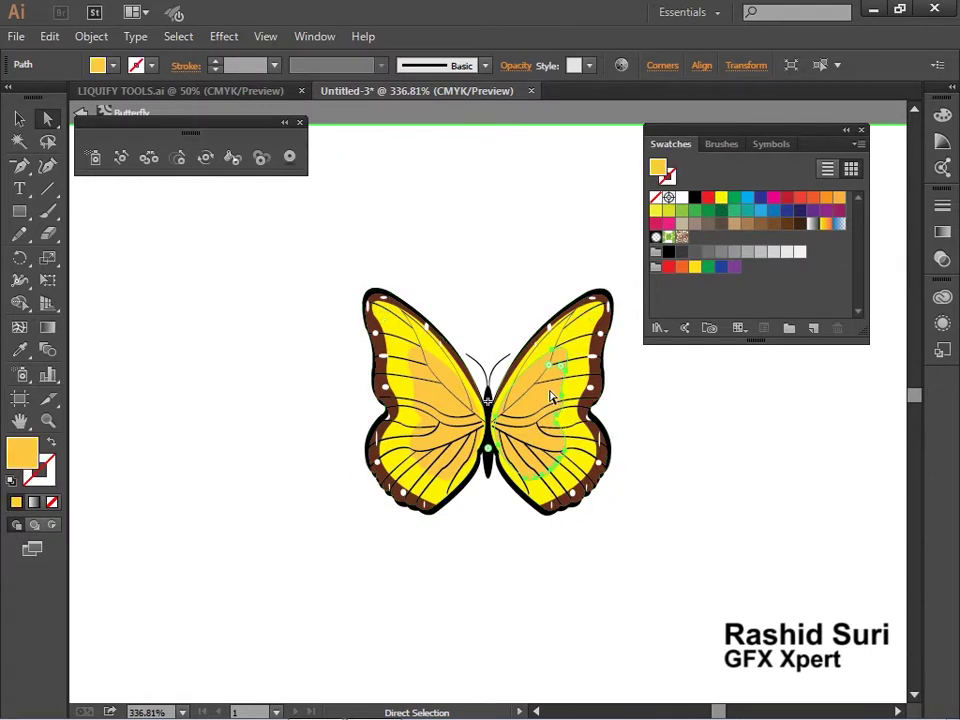
shift+click(444, 400)
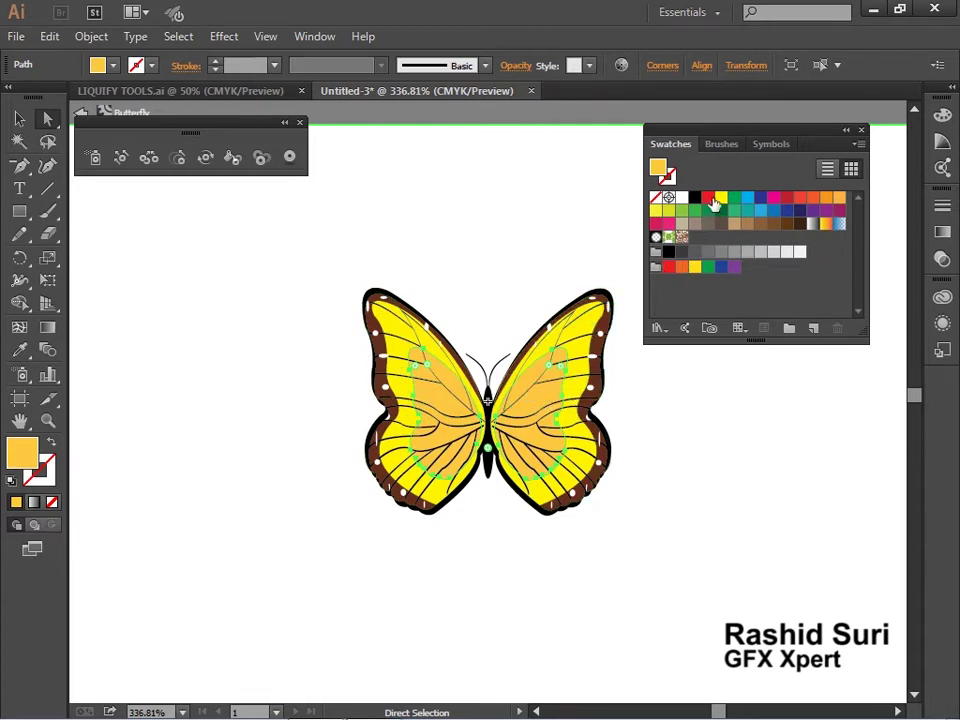
click(708, 198)
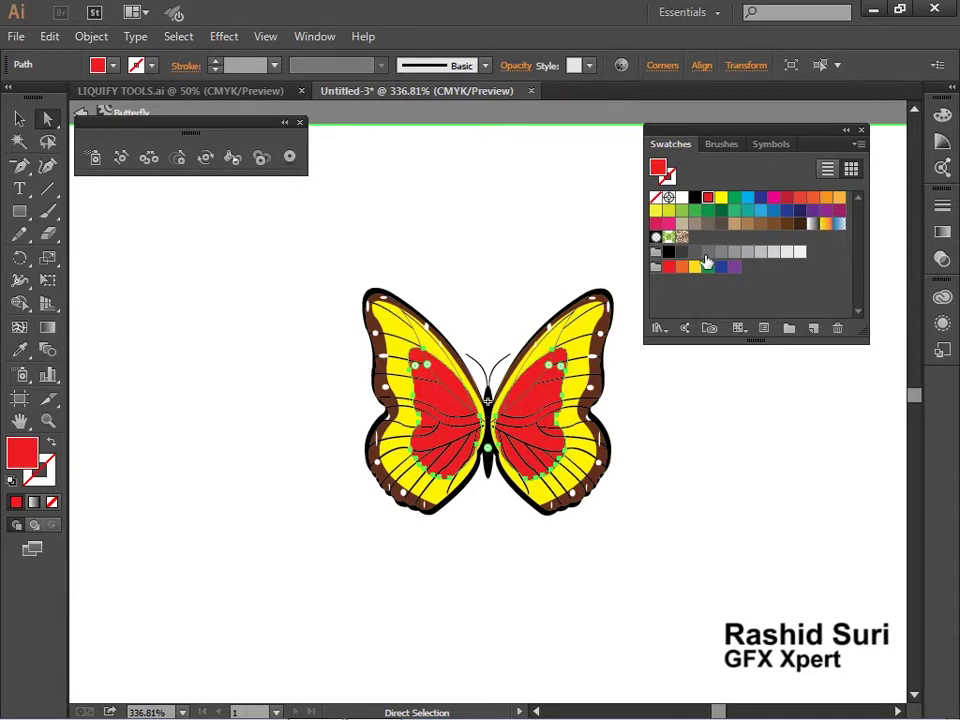
- Fill the black outer outline of both wings with dark blue and leave symbol editing
click(600, 386)
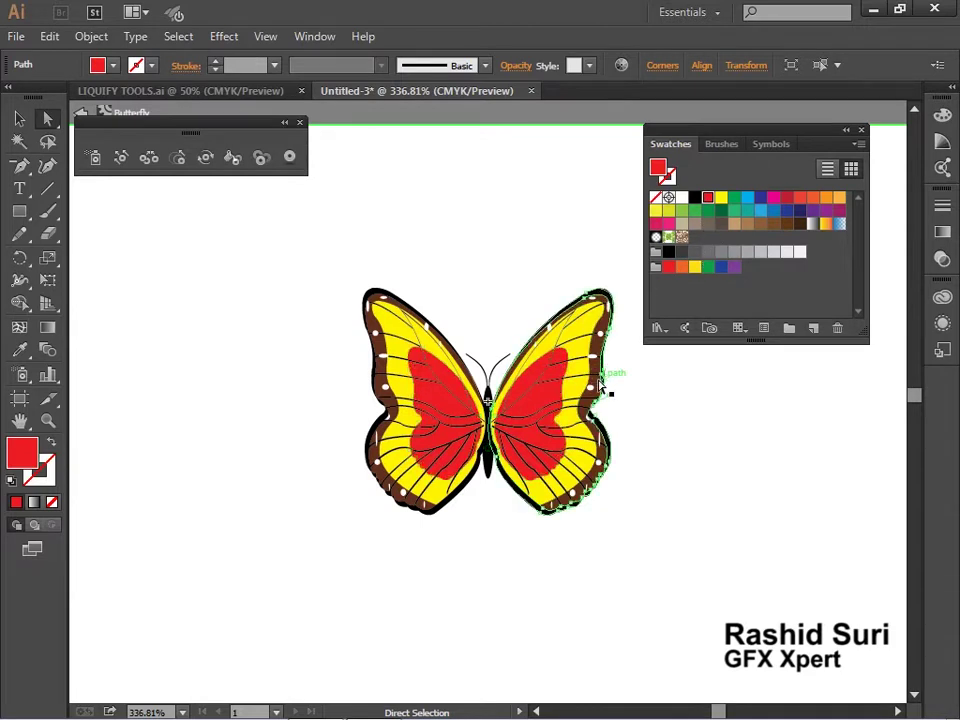
drag(381, 385, 382, 388)
shift+click(378, 383)
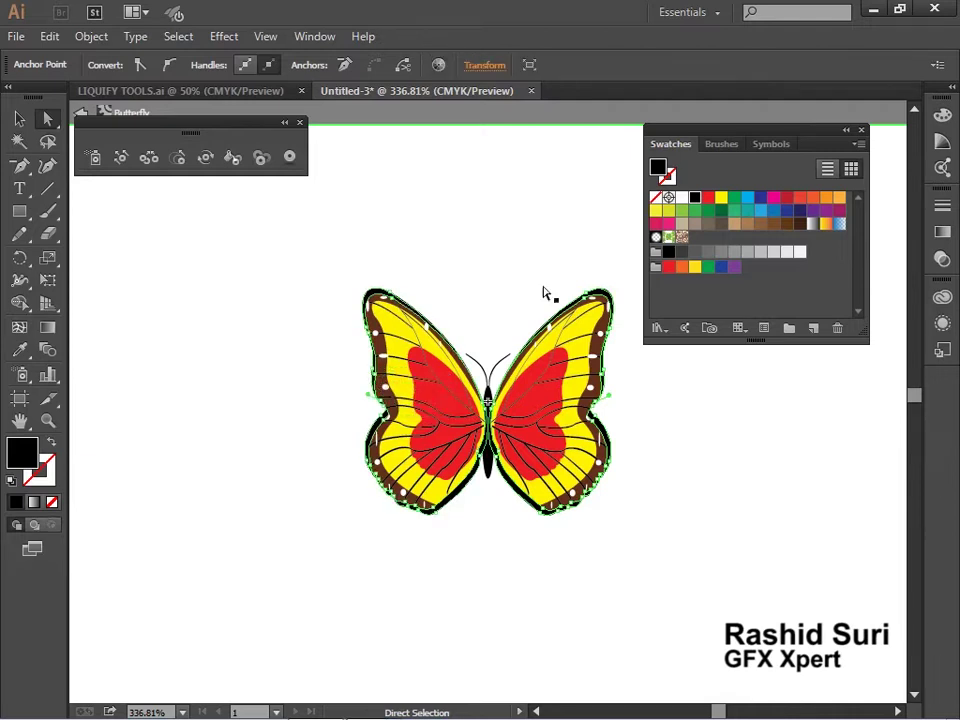
click(746, 200)
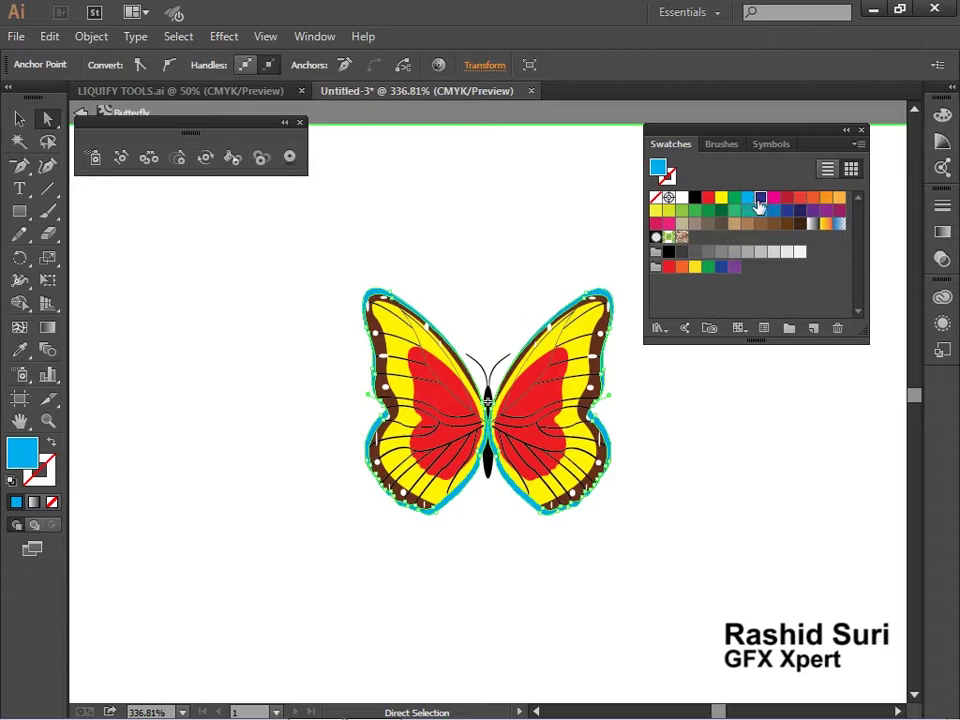
click(760, 199)
click(215, 434)
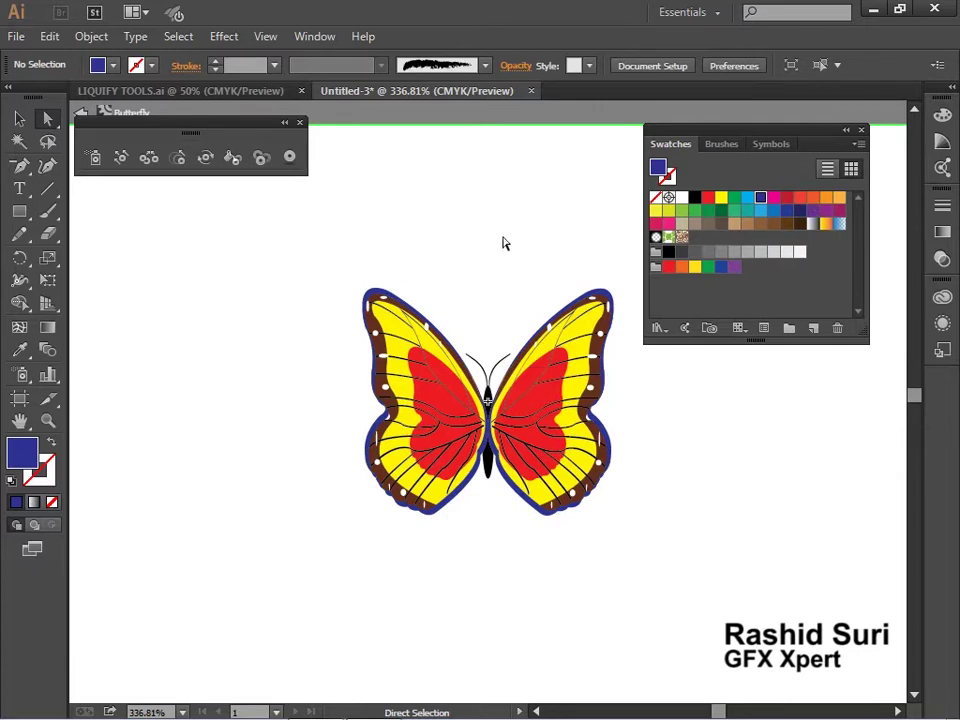
double_click(447, 211)
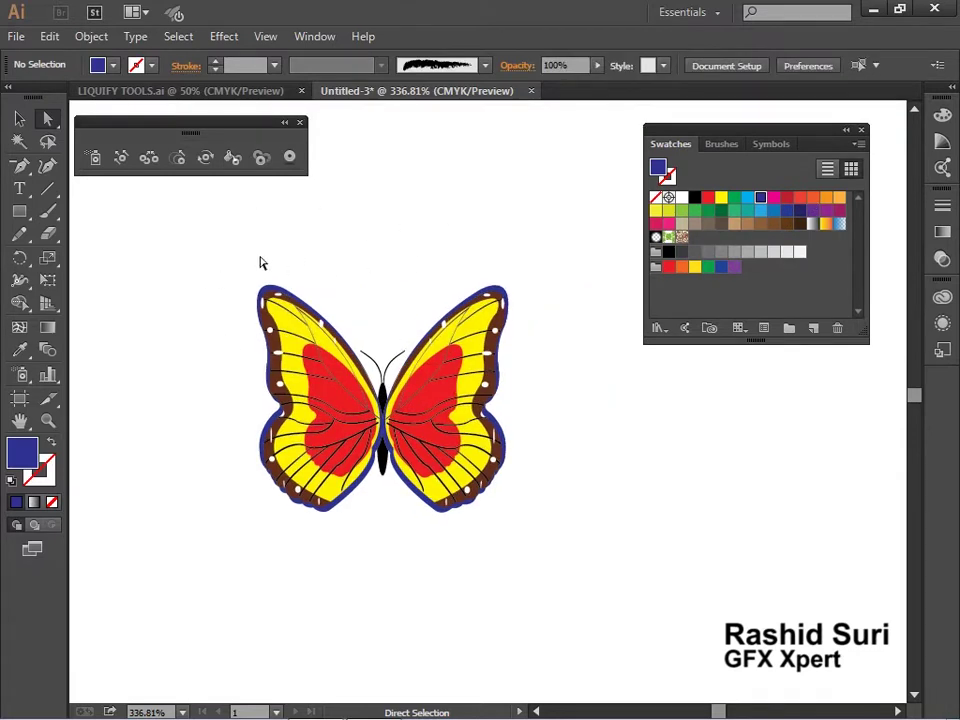
- Move the butterfly instance slightly and try to recolour it with a grey-brown and then a red-orange swatch
drag(385, 410, 416, 435)
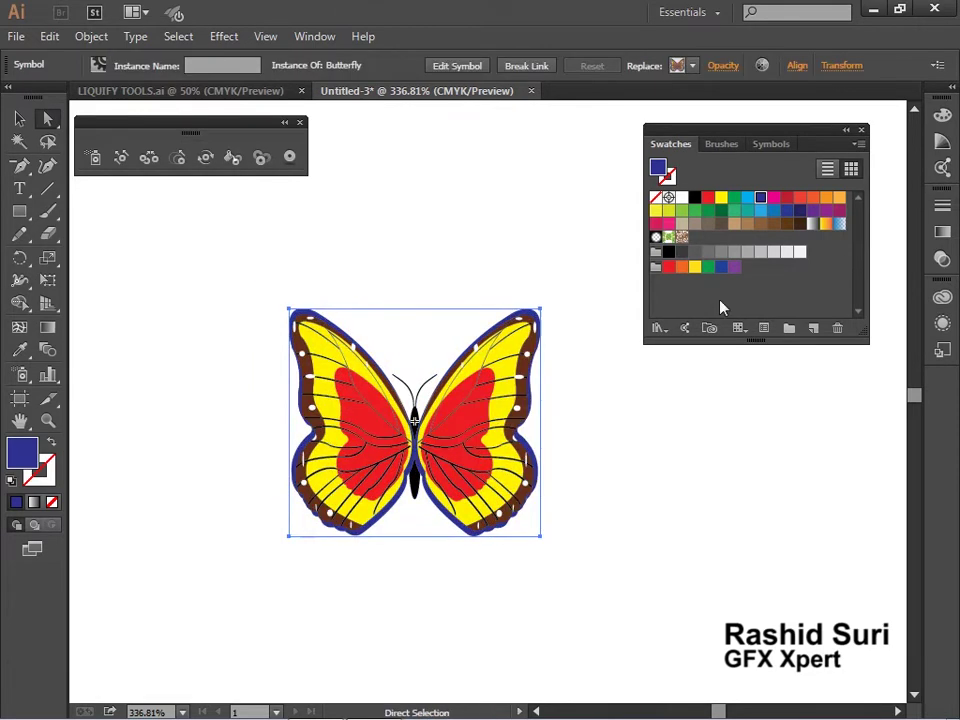
click(771, 144)
click(668, 144)
click(724, 225)
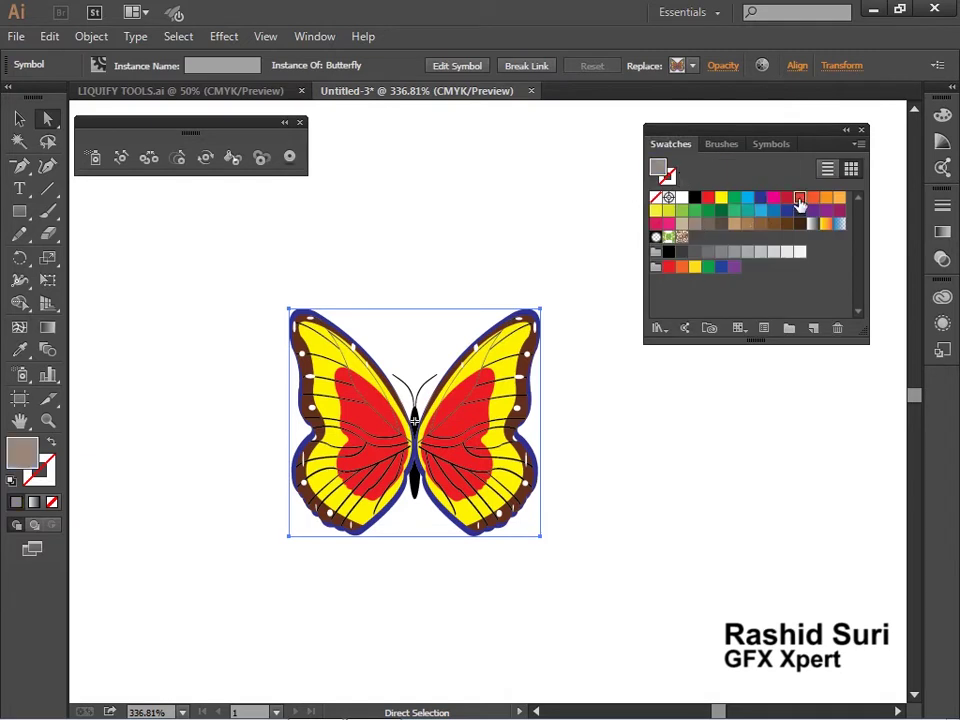
click(800, 203)
click(760, 145)
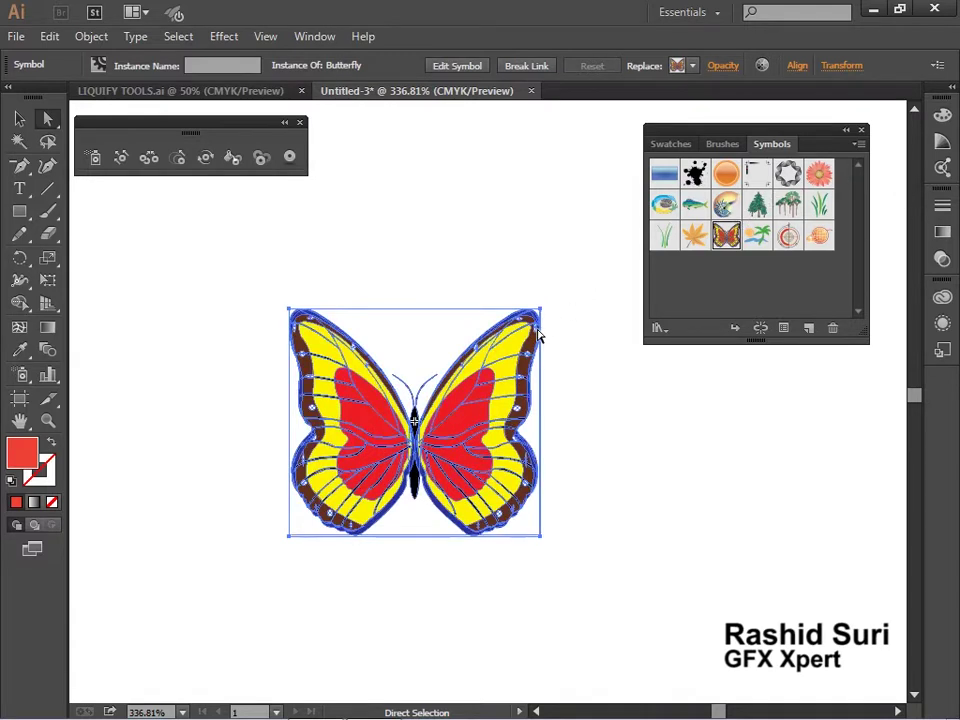
- Move the butterfly down to the right to free space and draw a red-orange square above and left of it
drag(475, 402, 627, 573)
drag(19, 211, 64, 212)
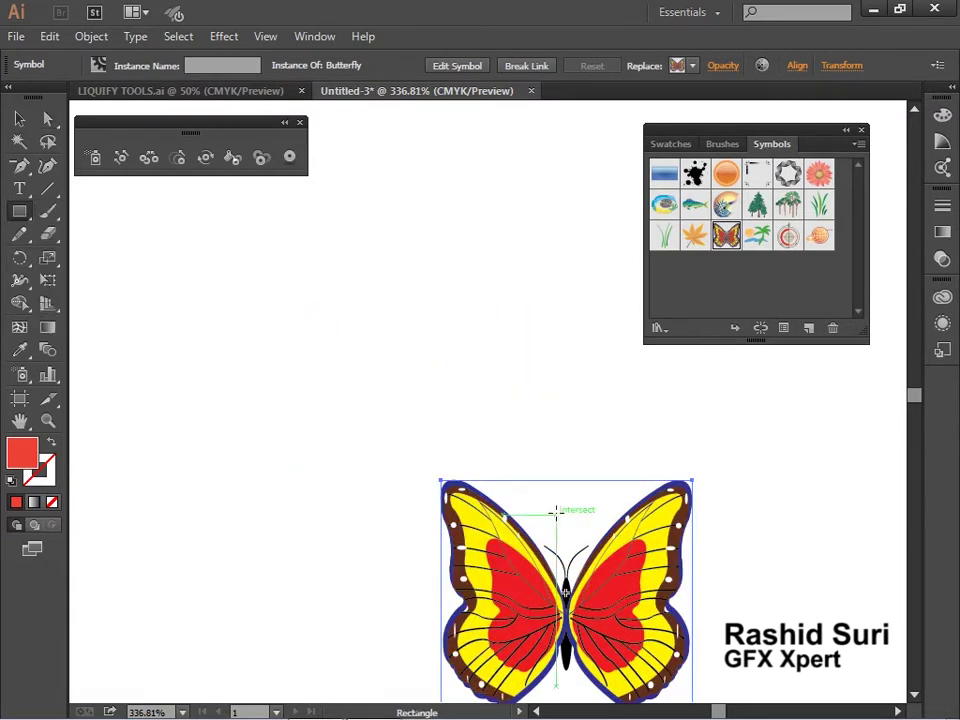
drag(319, 364, 391, 415)
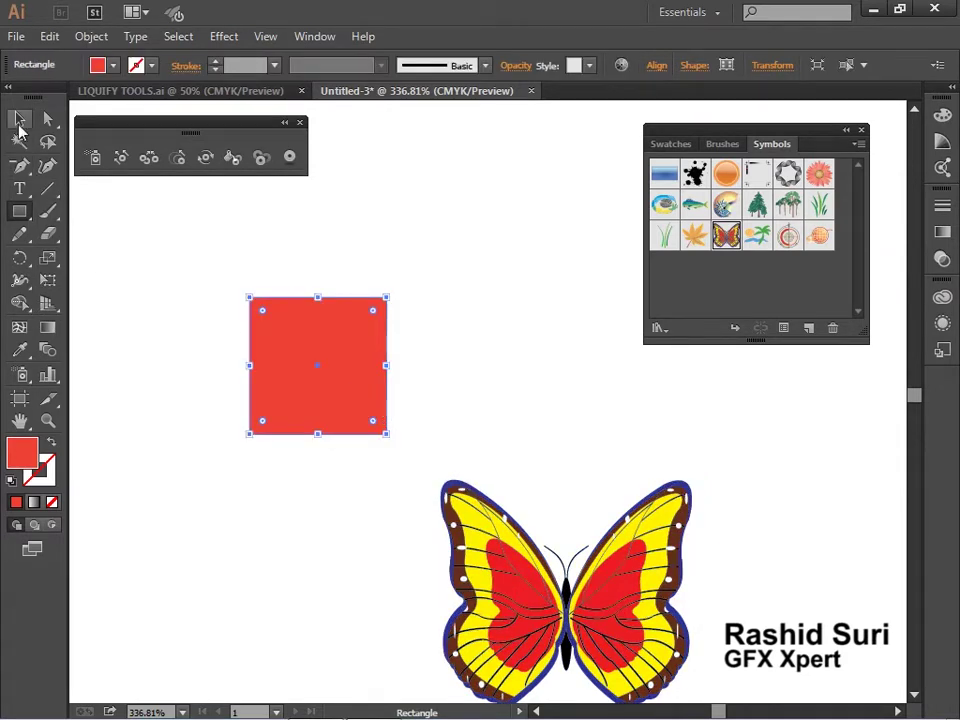
- Copy the square in place, rotate the copy 45° into an eight-pointed star and combine both squares into a compound path
click(19, 118)
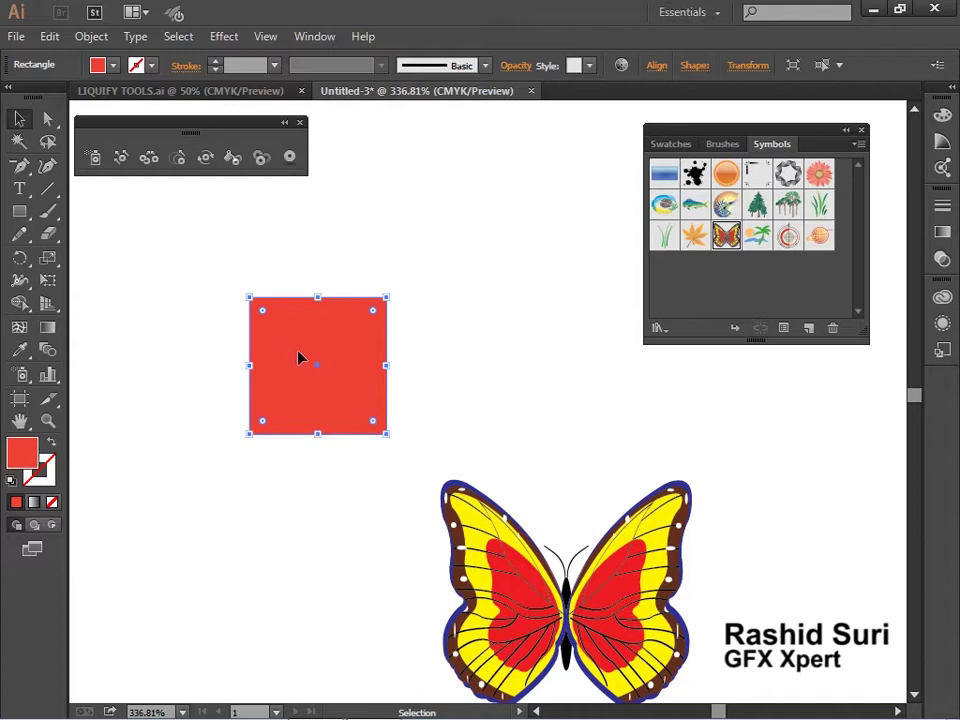
key(ctrl+c)
key(ctrl+f)
drag(390, 439, 408, 384)
drag(151, 261, 441, 433)
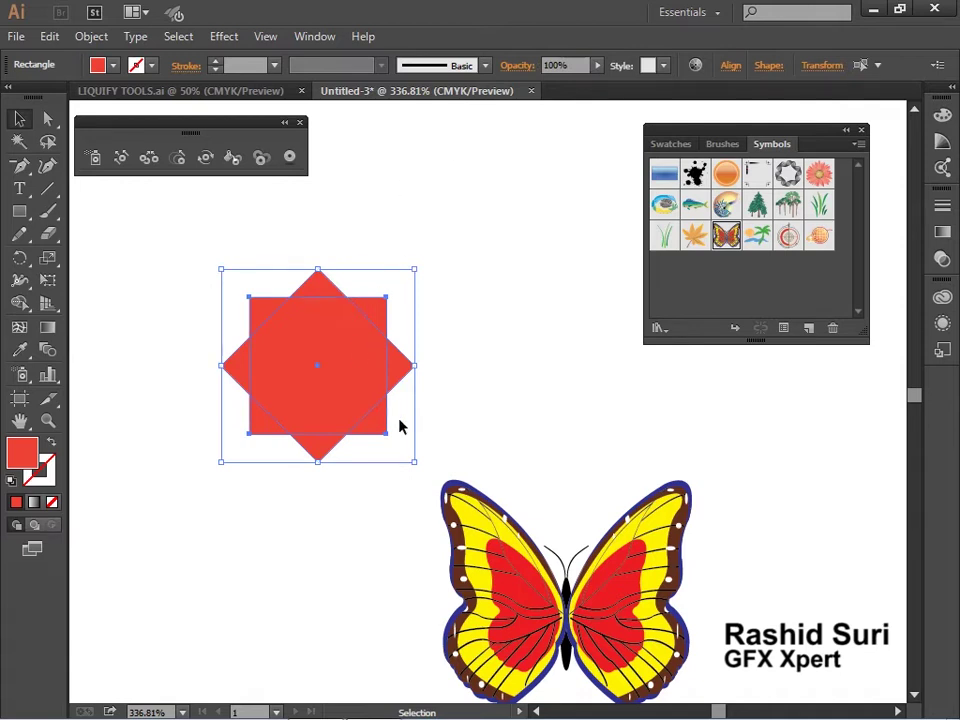
right_click(326, 401)
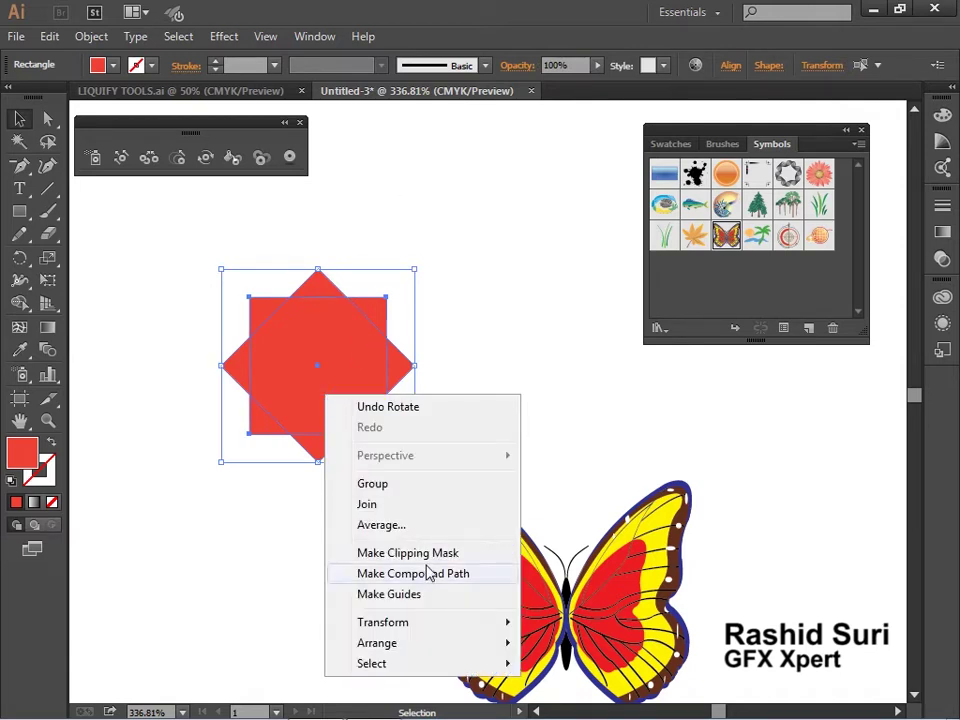
click(428, 574)
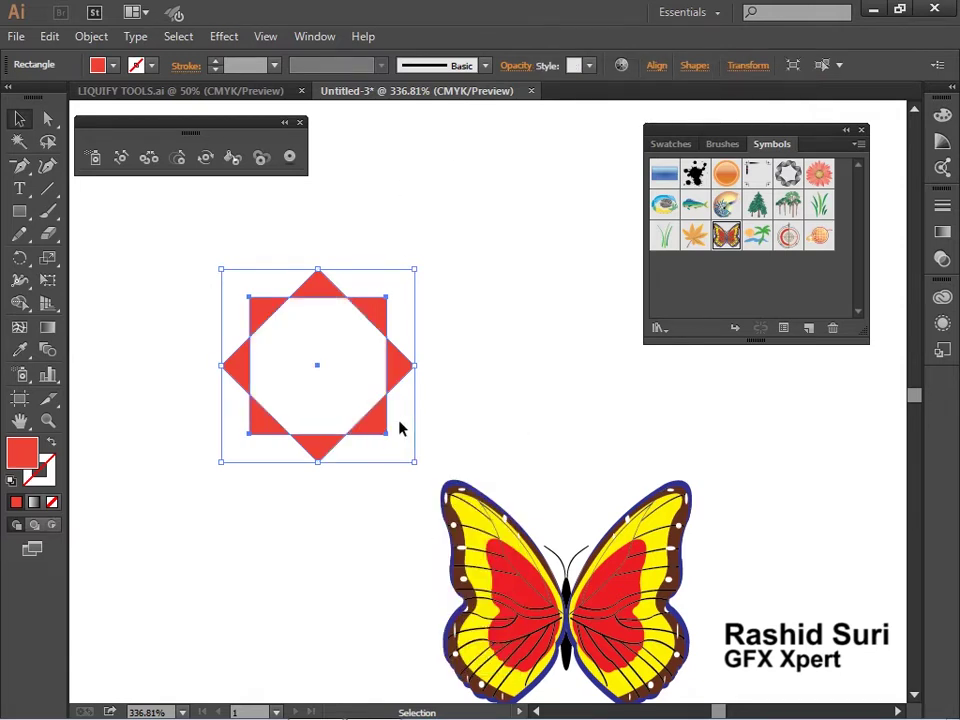
- Draw a smaller square centred inside the star and a small circle at its centre
click(19, 211)
drag(317, 365, 357, 411)
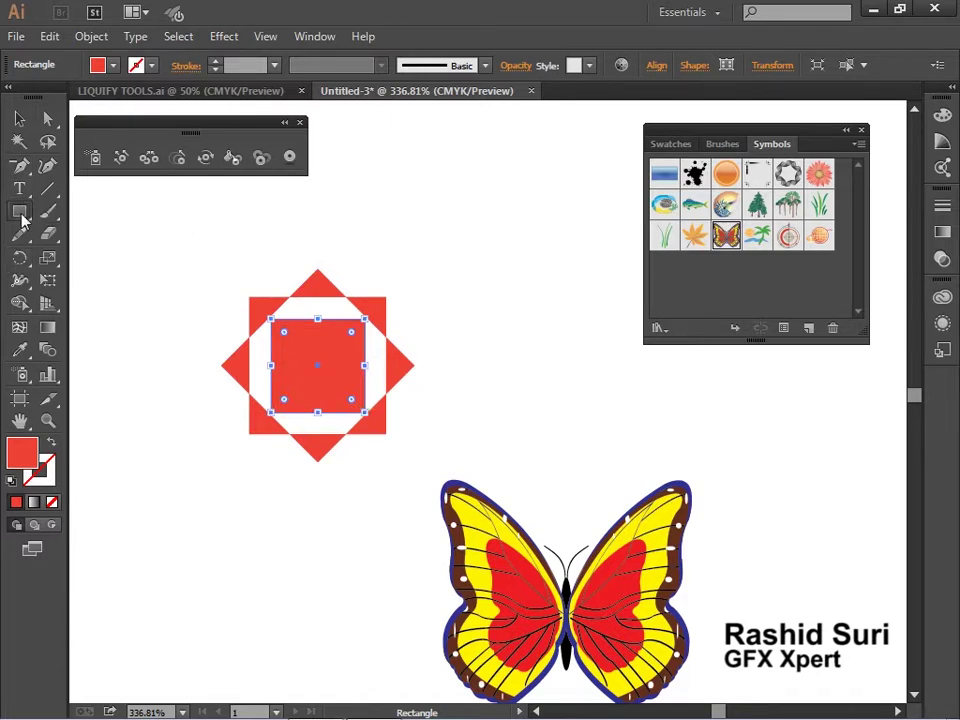
drag(22, 215, 64, 255)
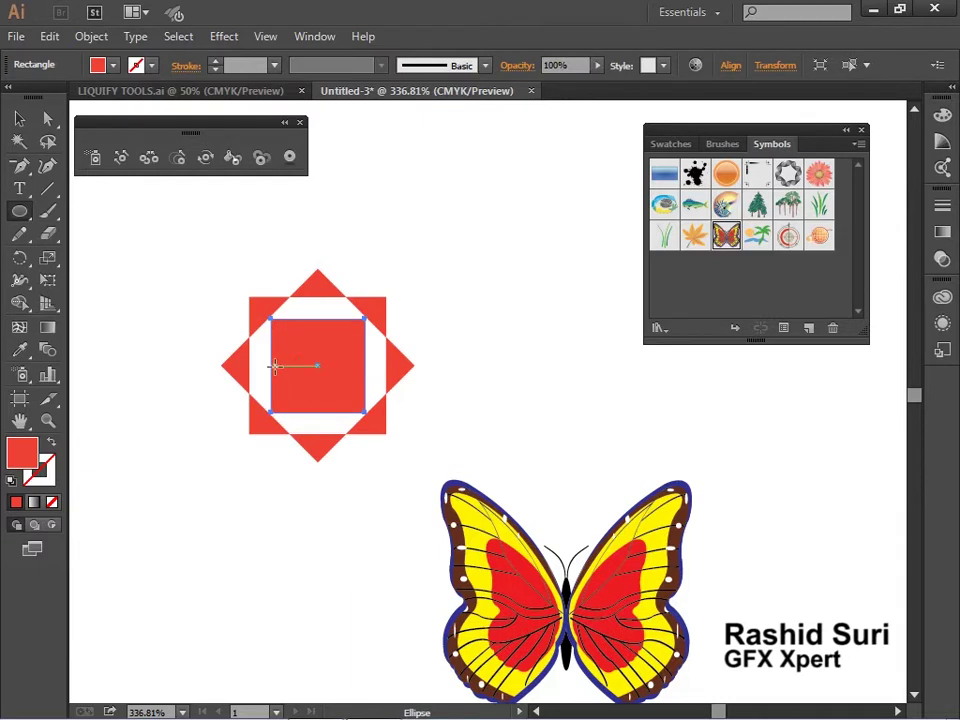
drag(316, 366, 341, 382)
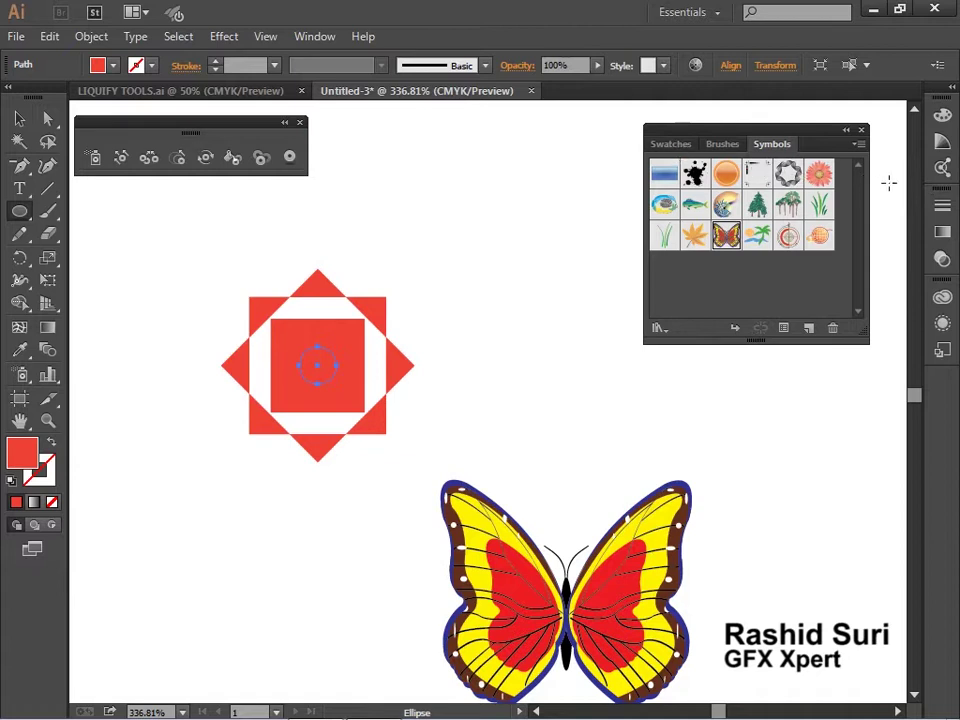
- Fill the small circle with a radial gradient from yellow to dark blue and deselect it
key(ctrl+F9)
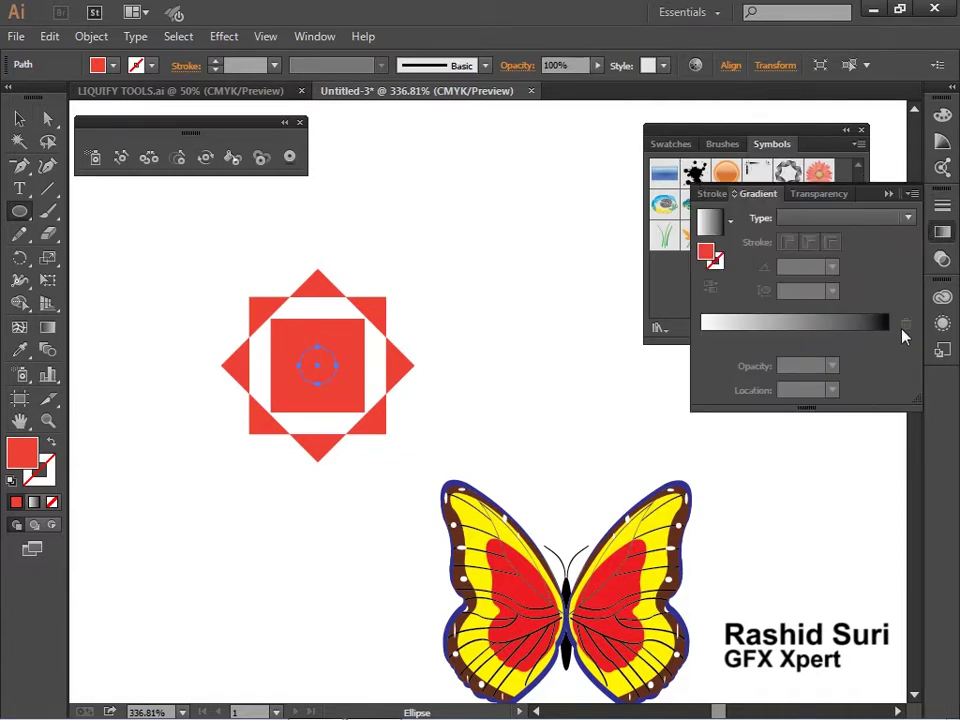
click(886, 341)
double_click(888, 339)
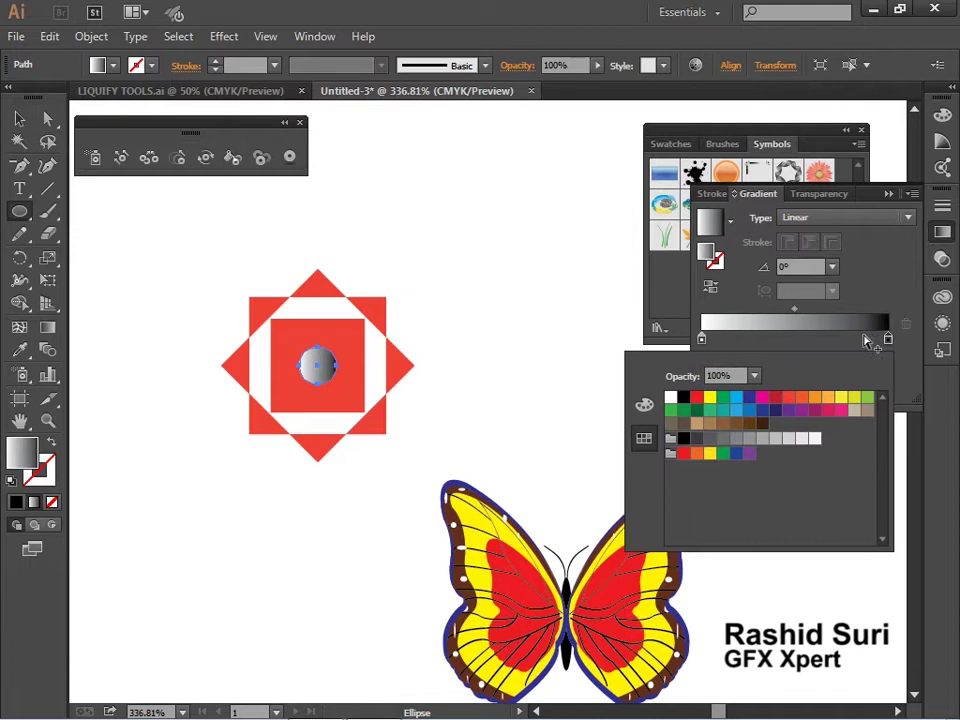
click(750, 397)
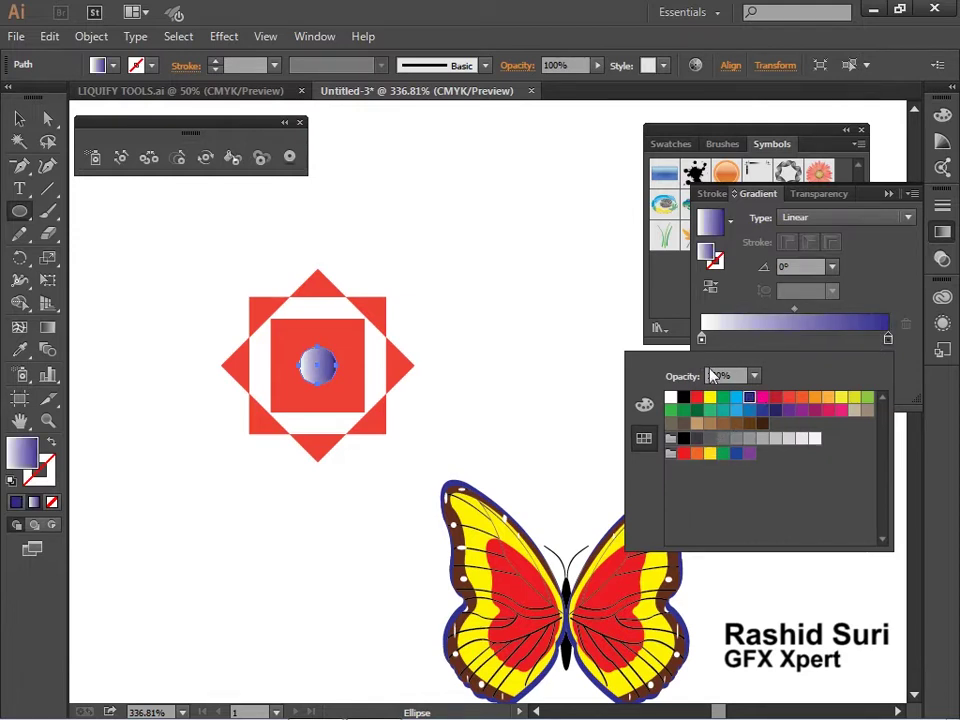
click(702, 343)
double_click(702, 343)
click(710, 397)
click(851, 221)
click(838, 220)
click(811, 258)
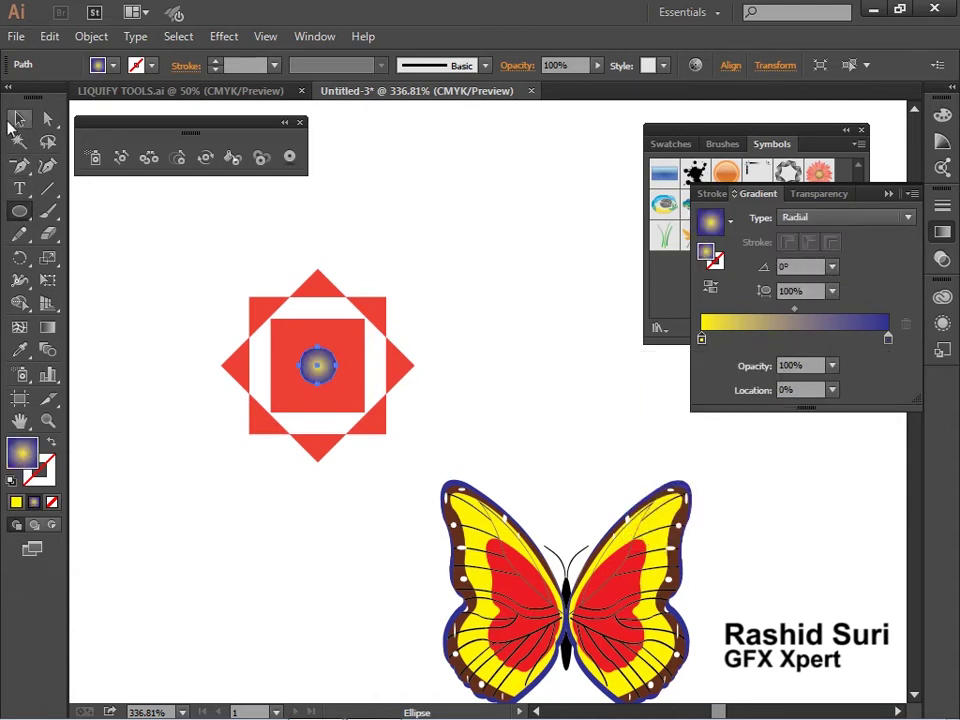
click(14, 118)
click(195, 285)
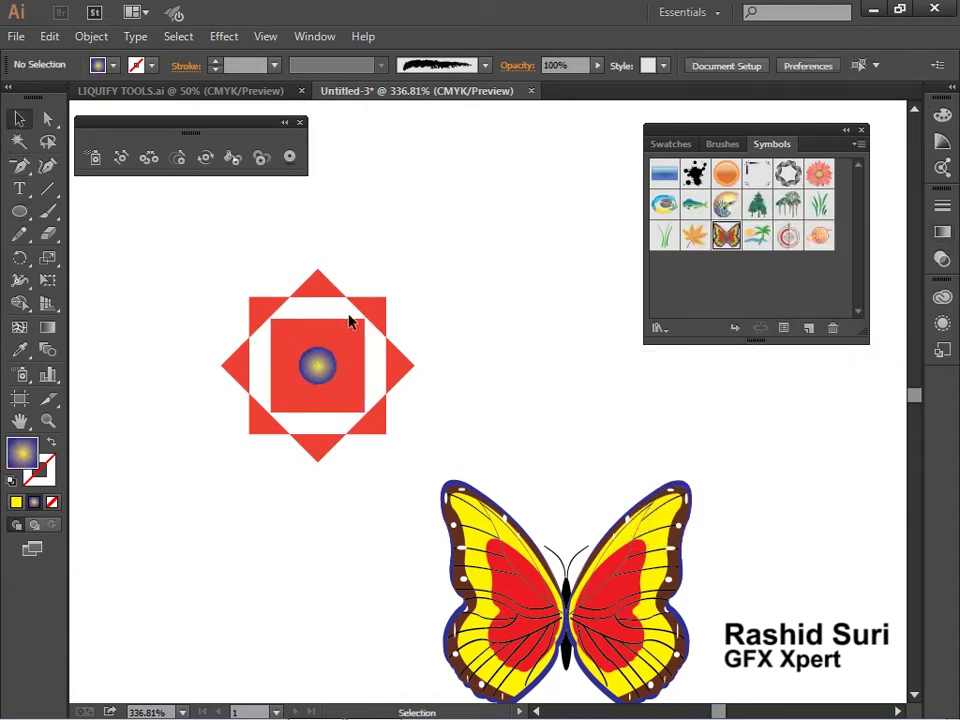
- Fill the eight-pointed star shape with light blue
drag(190, 270, 255, 275)
click(374, 321)
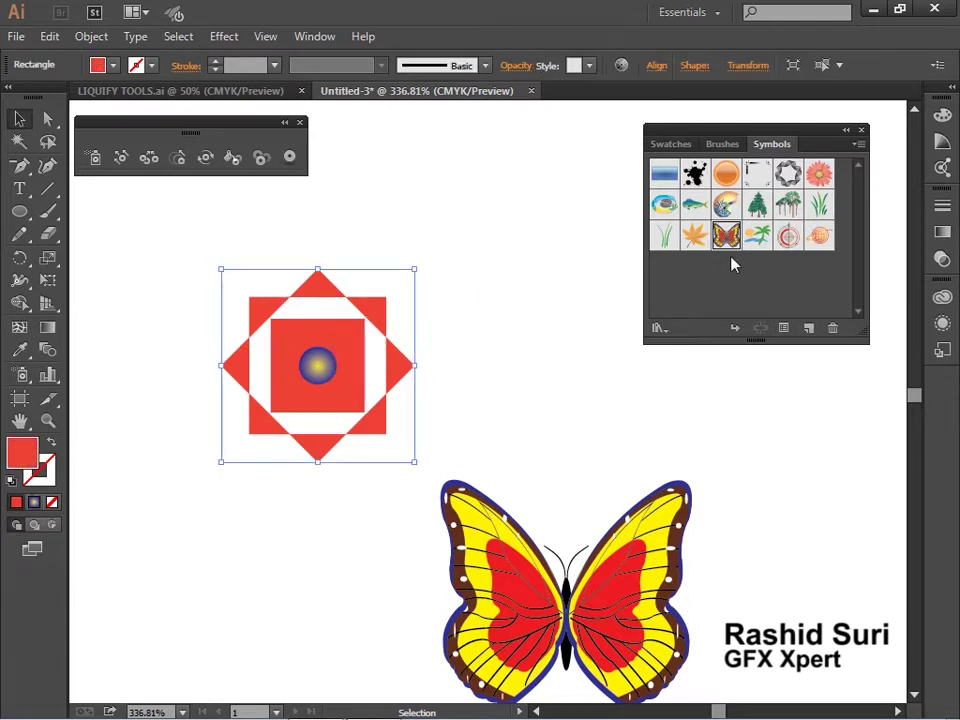
click(670, 144)
click(748, 199)
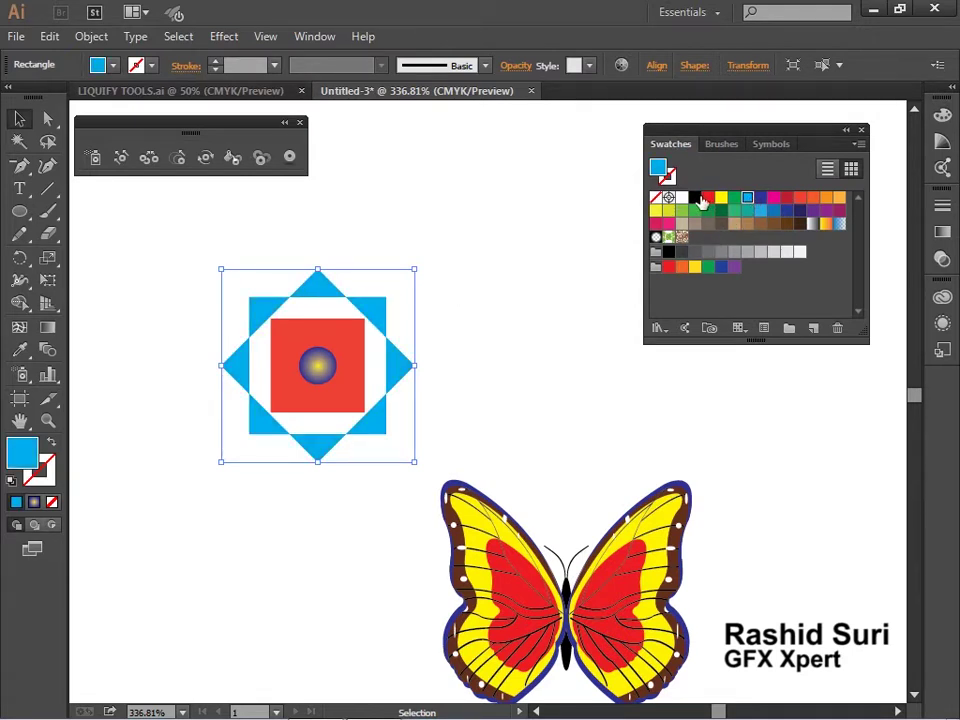
- Change the eight-pointed star's fill to dark blue and deselect it
click(760, 198)
click(190, 276)
- Turn the complete star artwork into a Movie Clip symbol named STAR and move its instance slightly on the artboard
drag(188, 271, 486, 456)
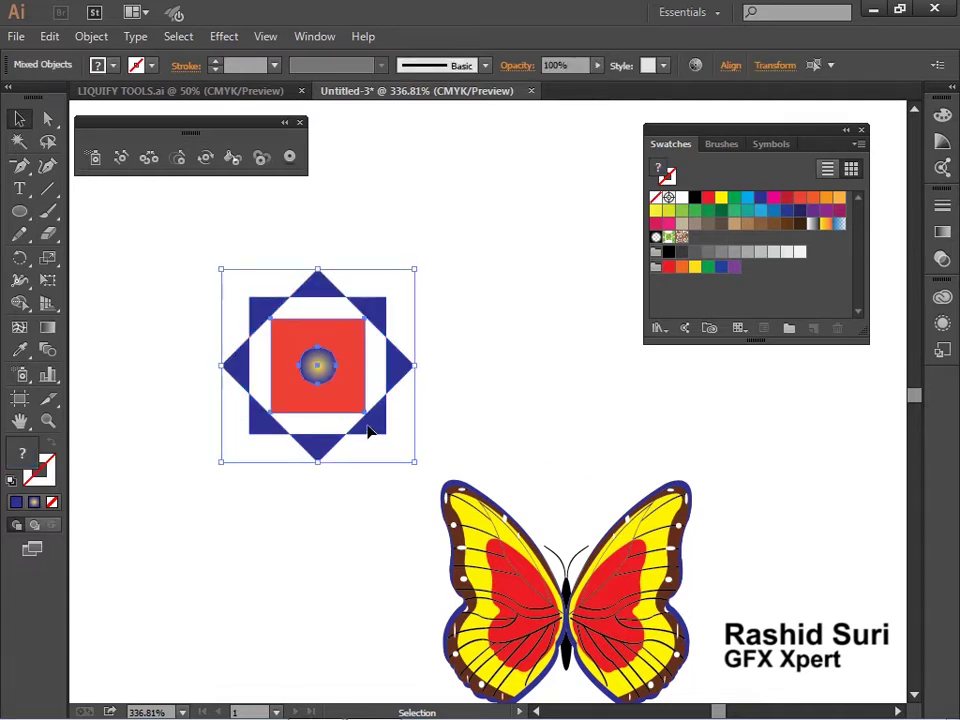
click(769, 144)
drag(395, 385, 750, 290)
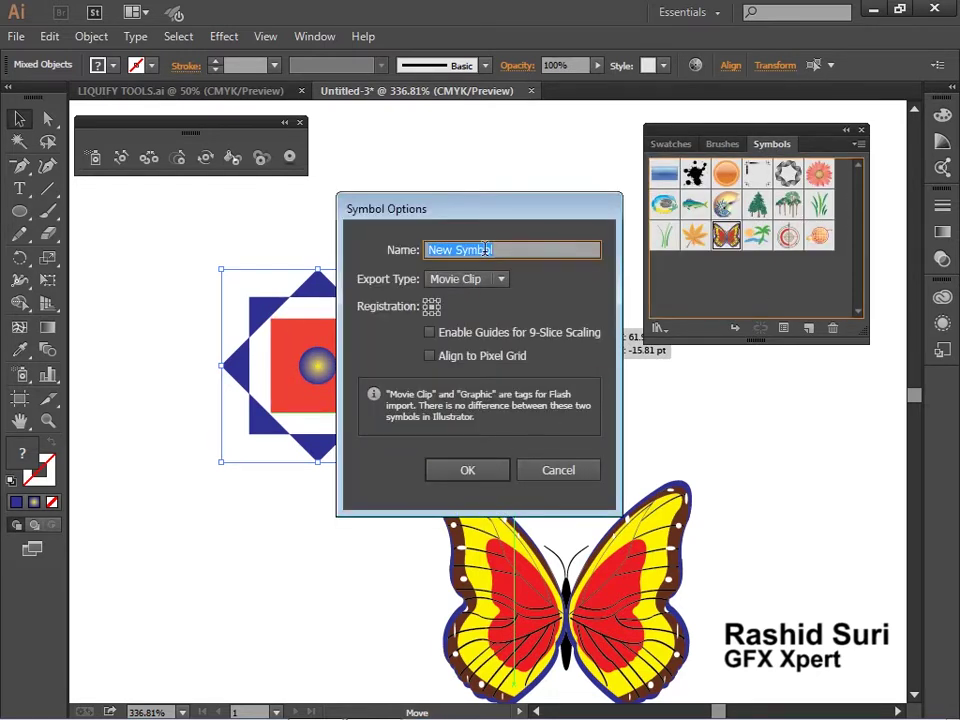
text(STA)
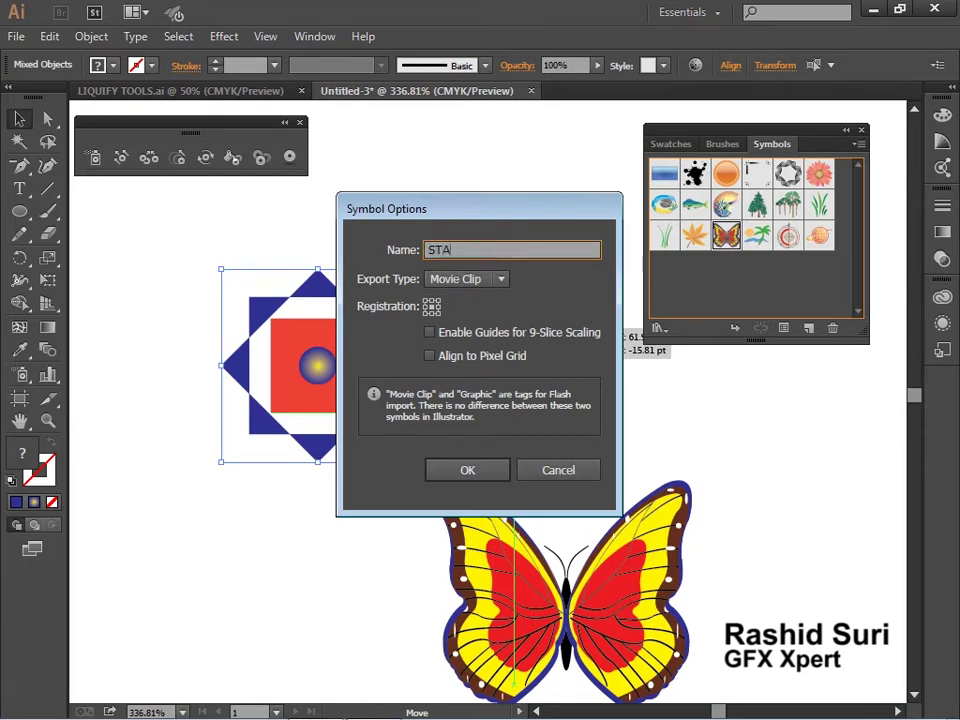
text(R)
key(Return)
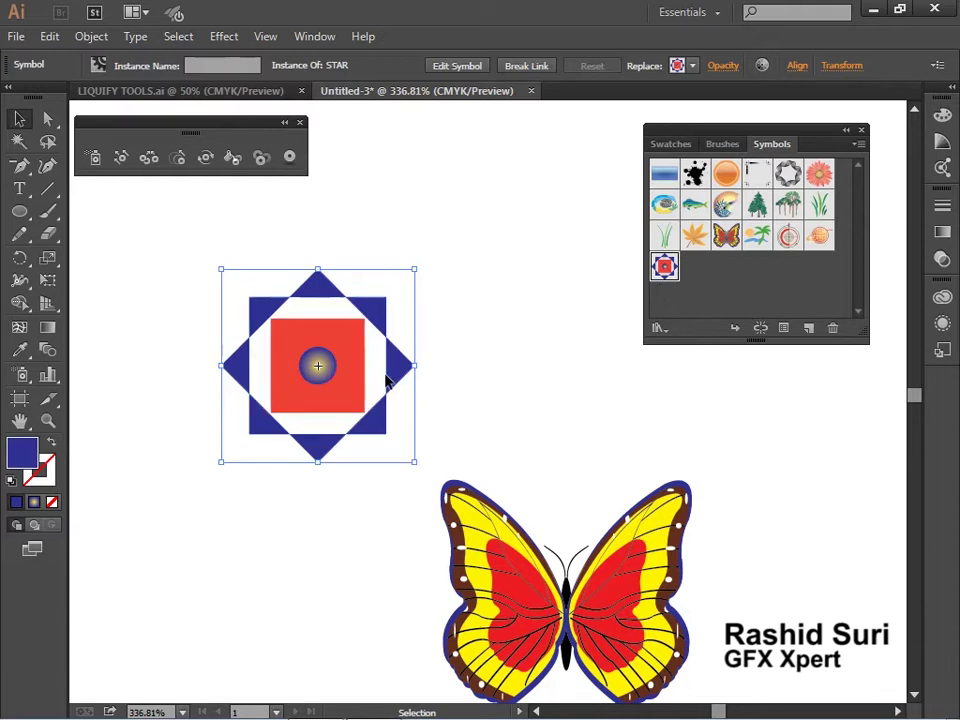
drag(394, 369, 401, 342)
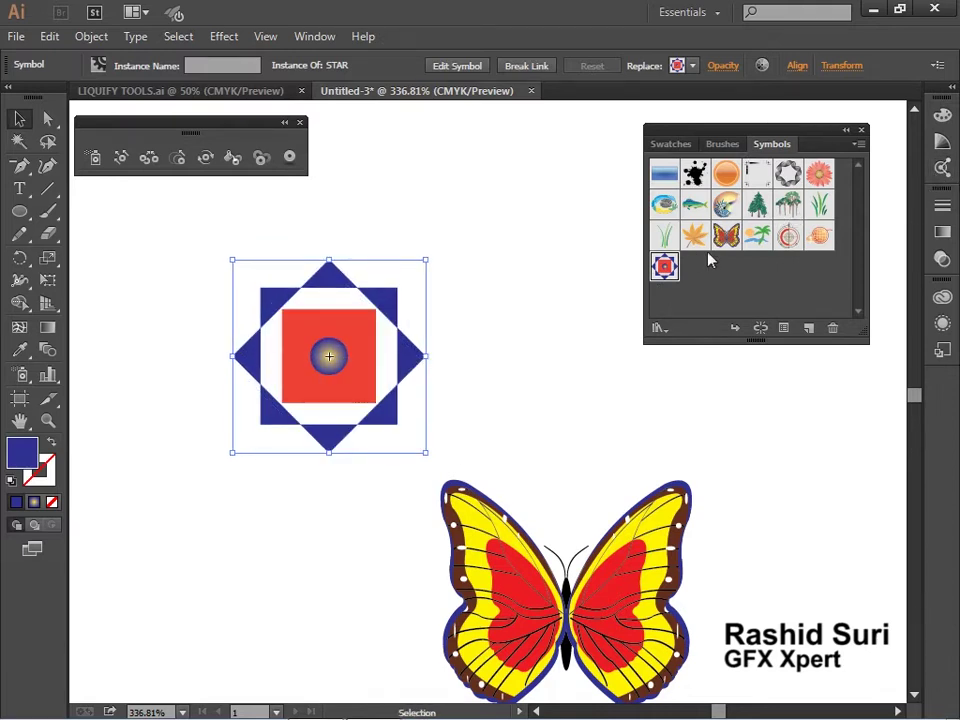
- Try to recolour the STAR symbol instance directly with fill swatches, then look through the symbol commands
click(670, 143)
click(695, 210)
click(799, 197)
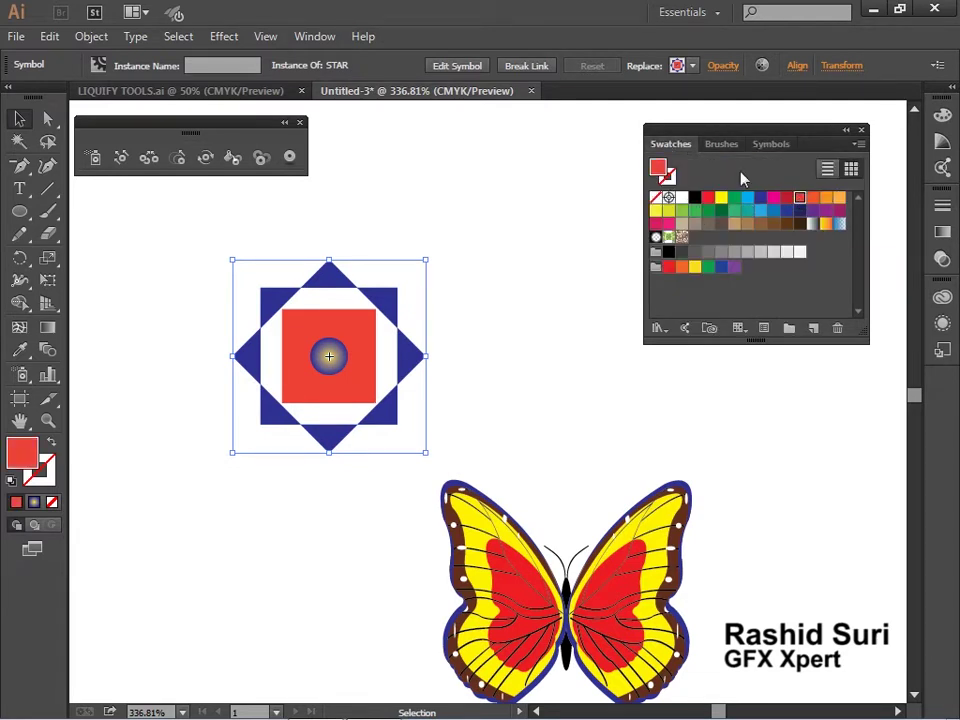
click(858, 144)
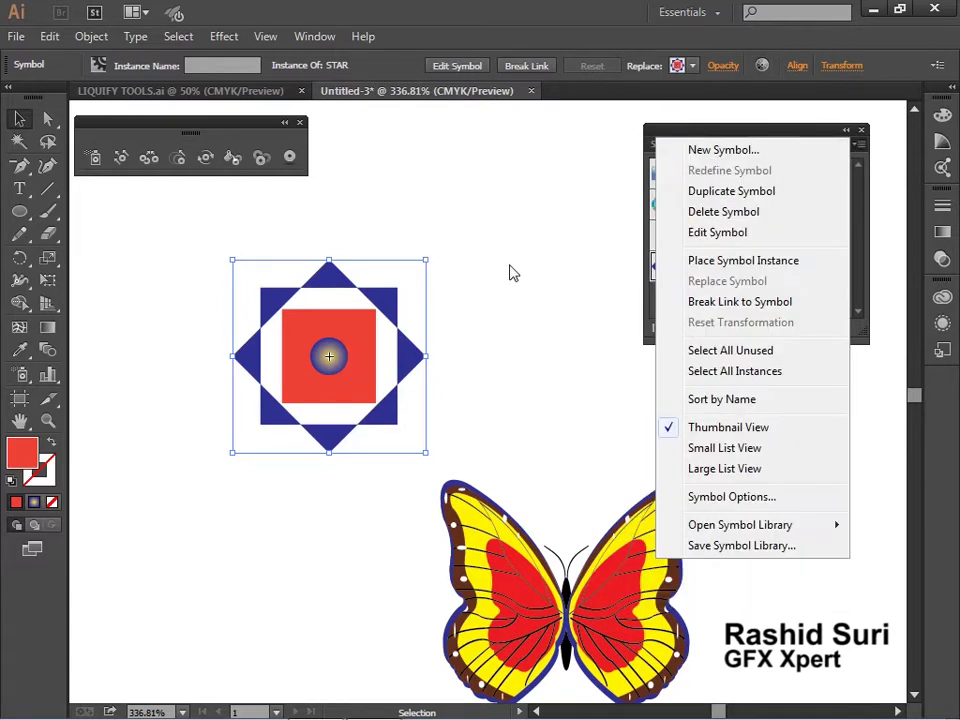
click(510, 272)
- Move the STAR instance slightly, break its link to the symbol and check that its star shape selects separately
drag(401, 324, 410, 312)
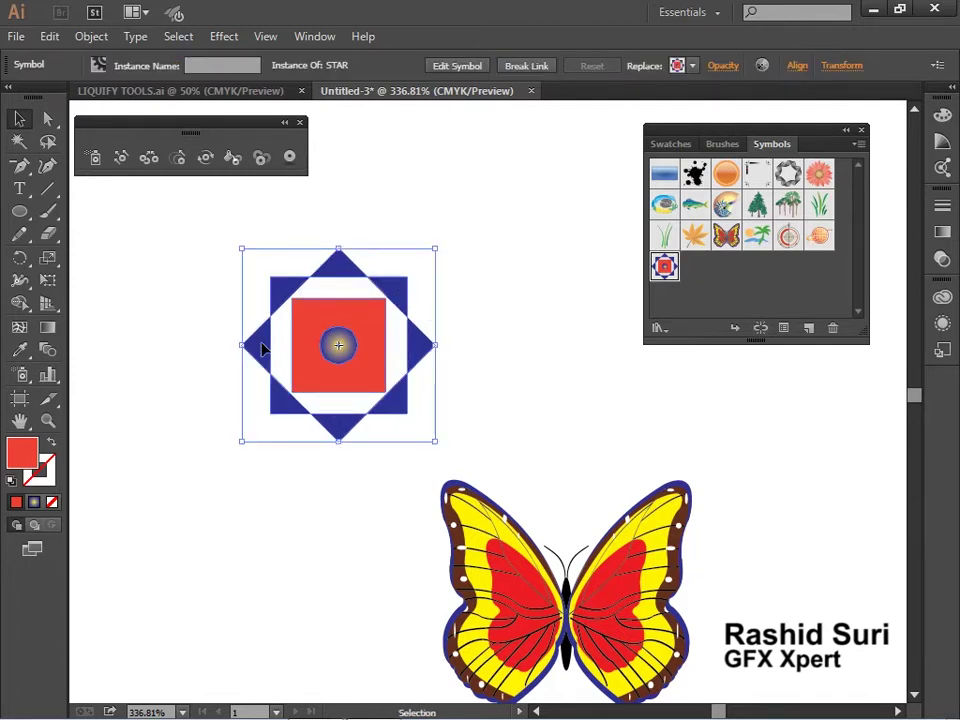
click(760, 330)
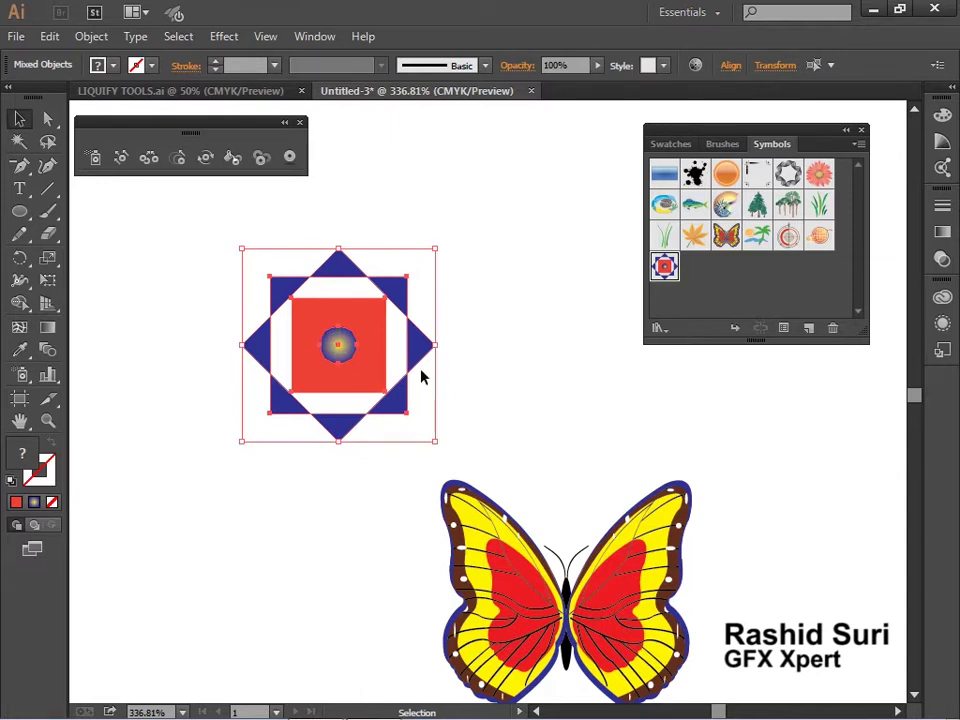
click(465, 388)
click(401, 311)
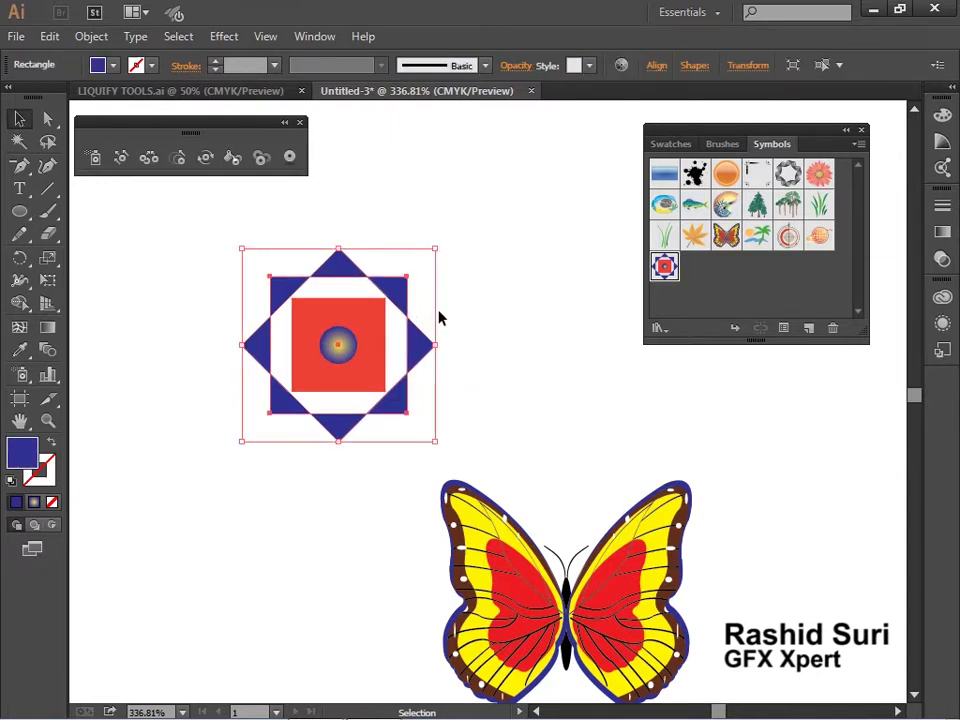
click(439, 317)
- Change the yellow colour stop of the central circle's radial gradient to white
click(345, 358)
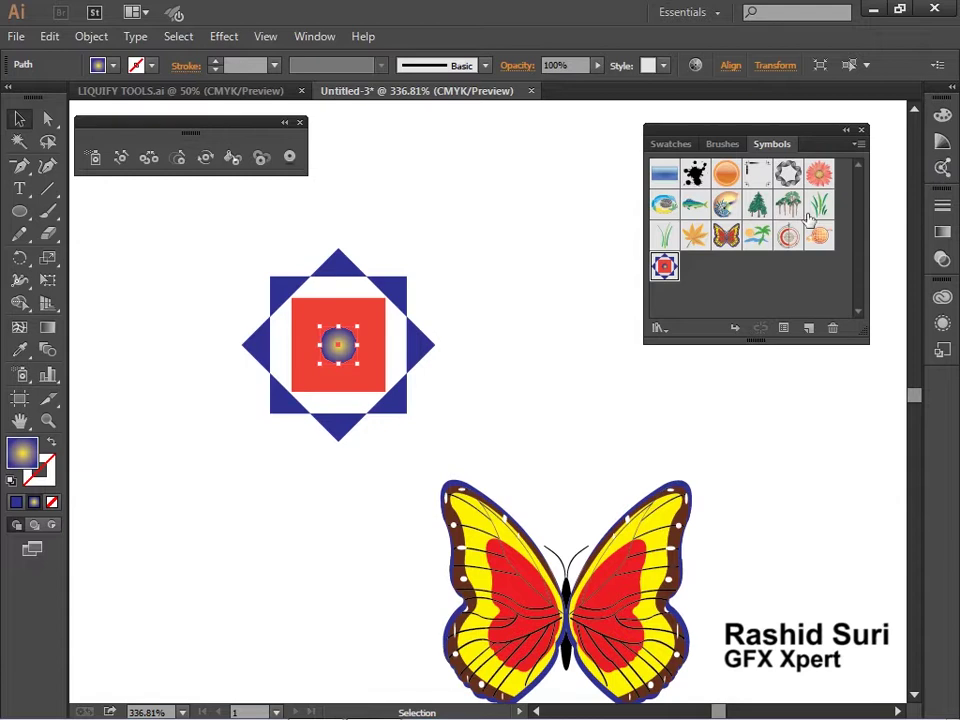
click(942, 231)
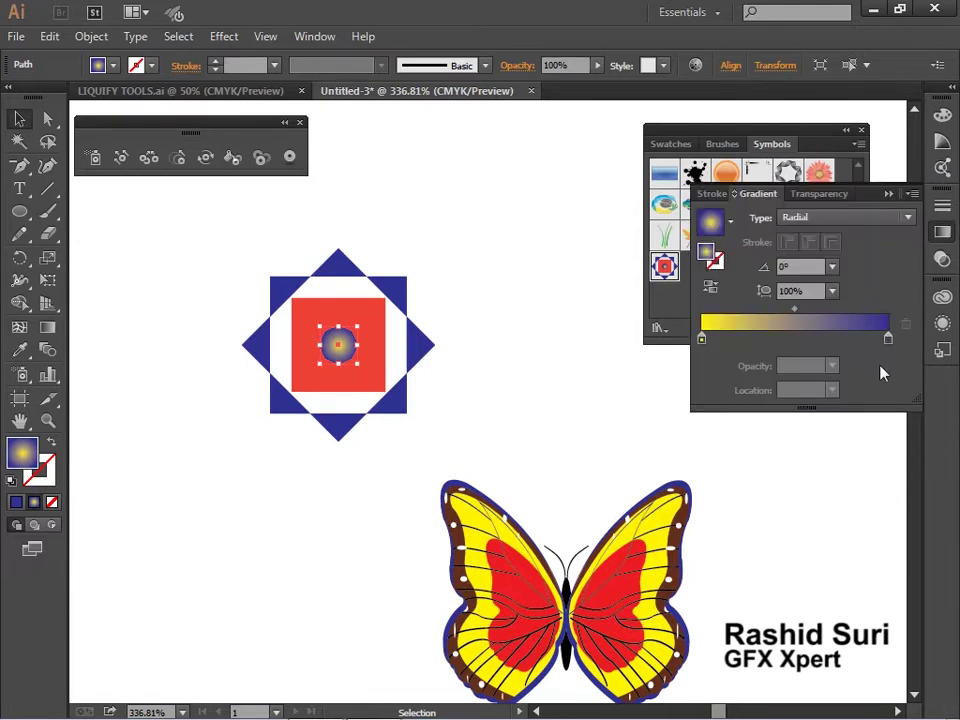
double_click(701, 339)
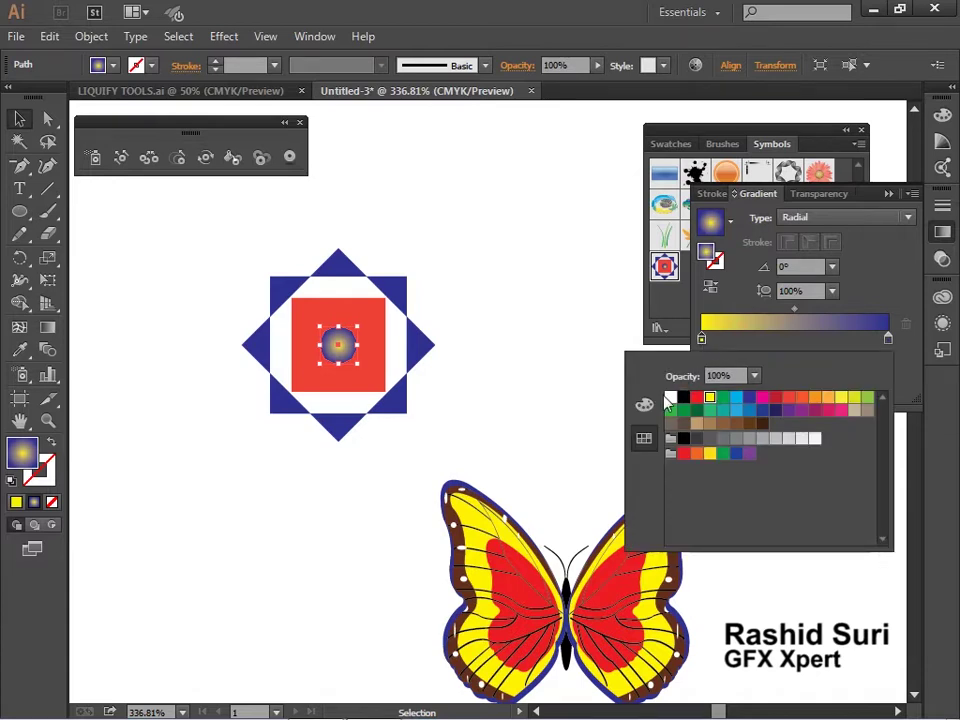
click(670, 398)
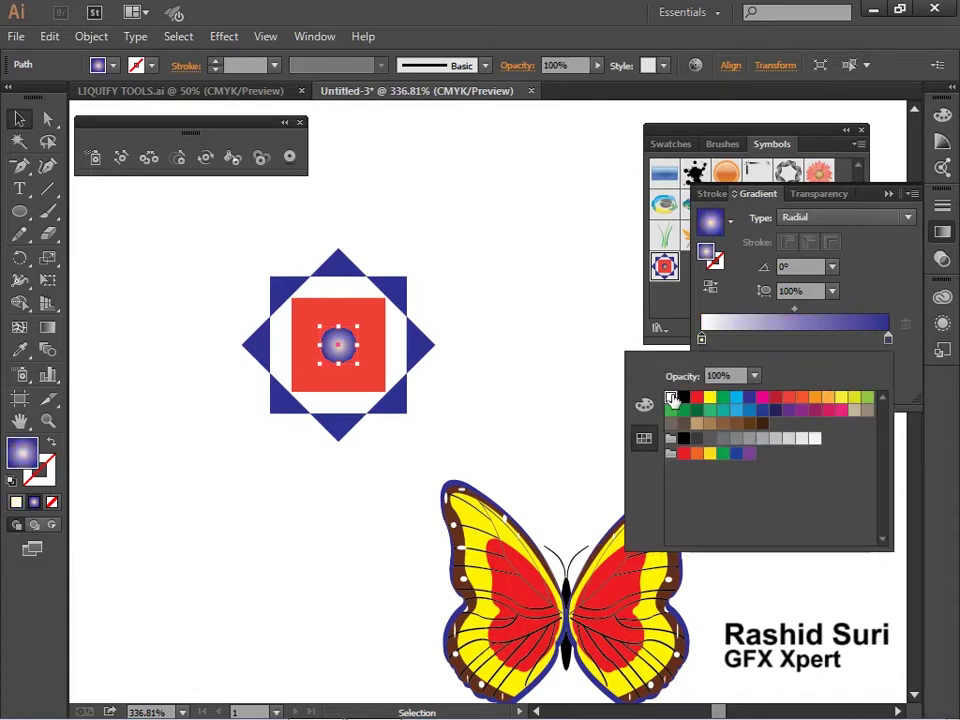
click(237, 425)
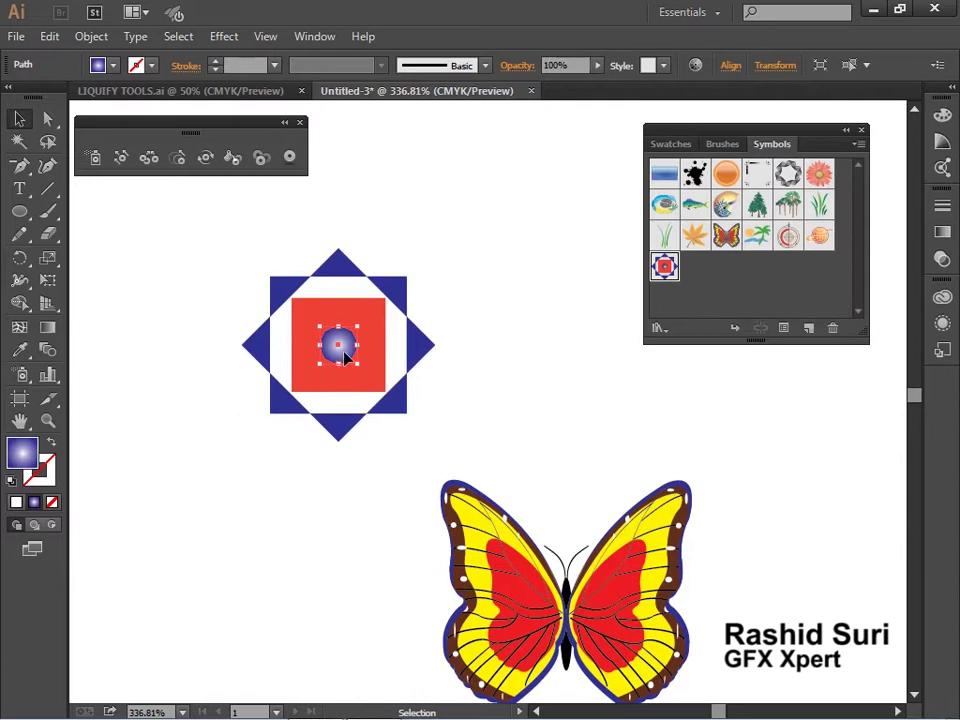
- Apply a Gaussian Blur with a radius of 3.4 pixels to the central circle and deselect it
click(230, 37)
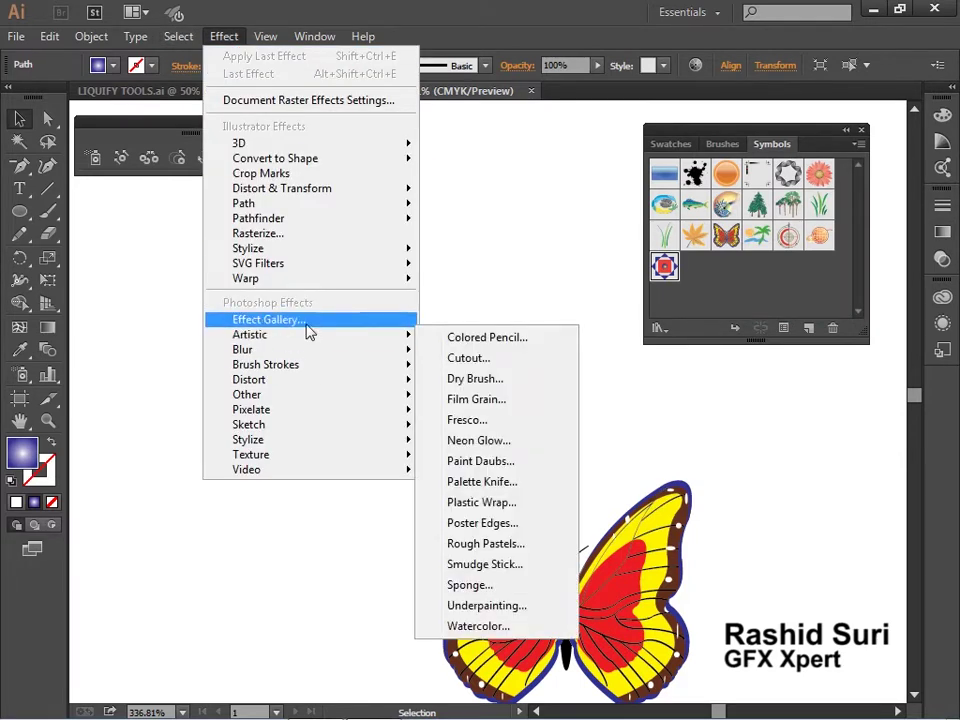
mouse_move(306, 350)
click(468, 353)
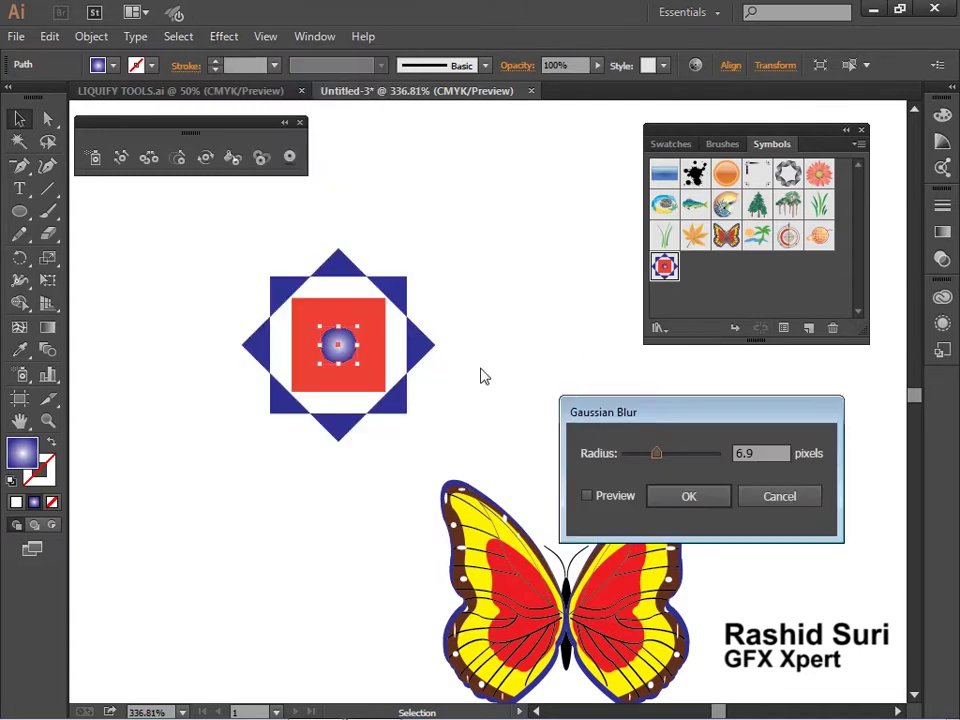
click(614, 498)
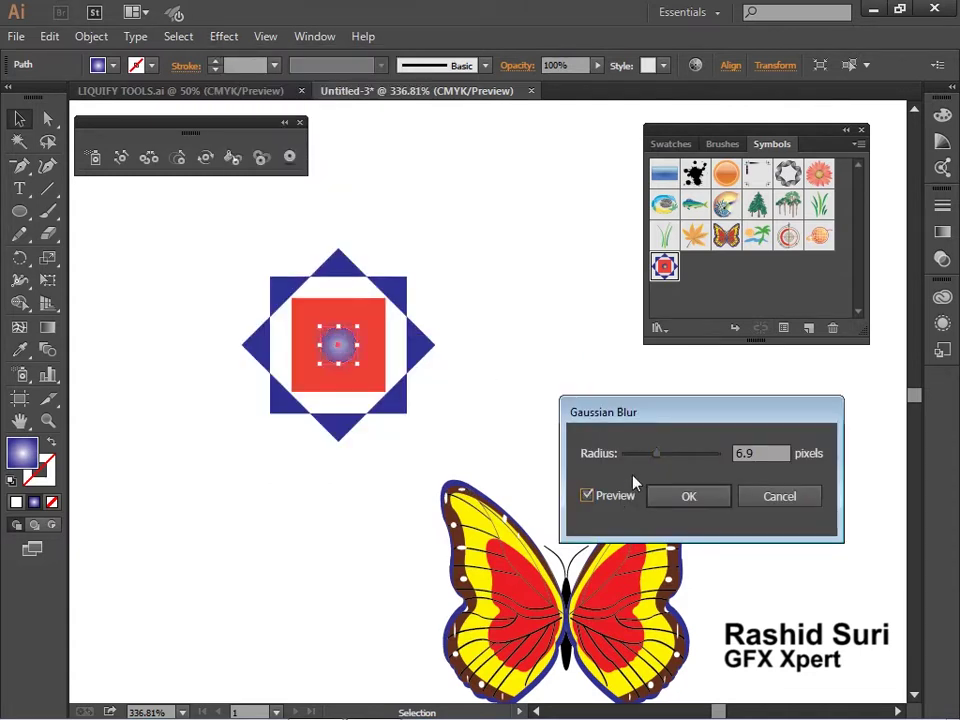
drag(656, 459, 641, 457)
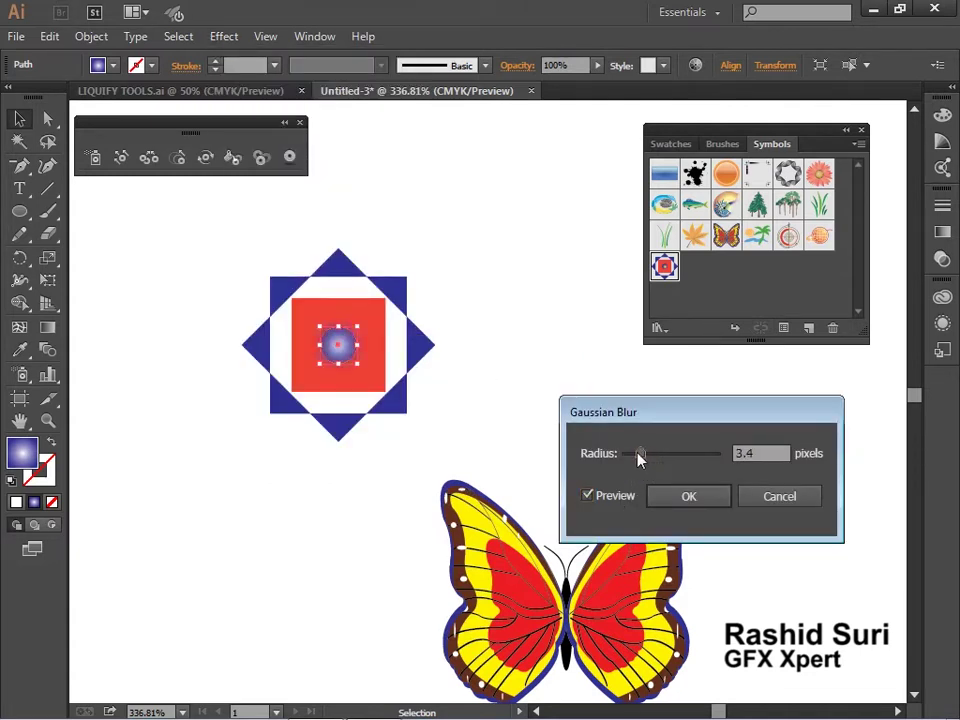
click(681, 500)
click(537, 452)
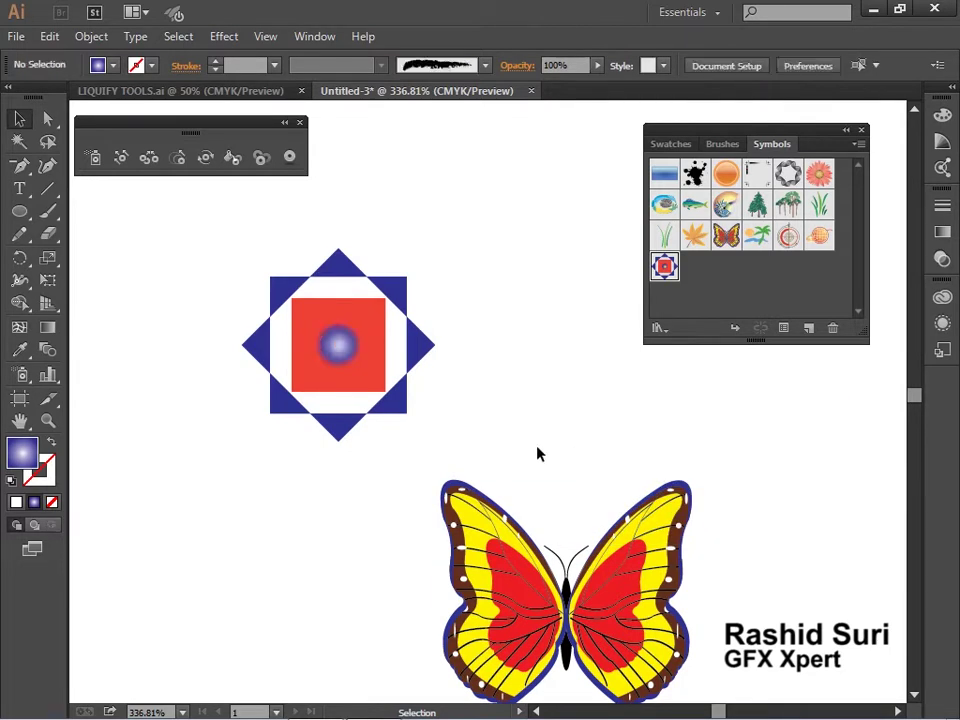
- Fill the unlinked eight-pointed star with green after trying yellow, then deselect it
drag(229, 262, 278, 280)
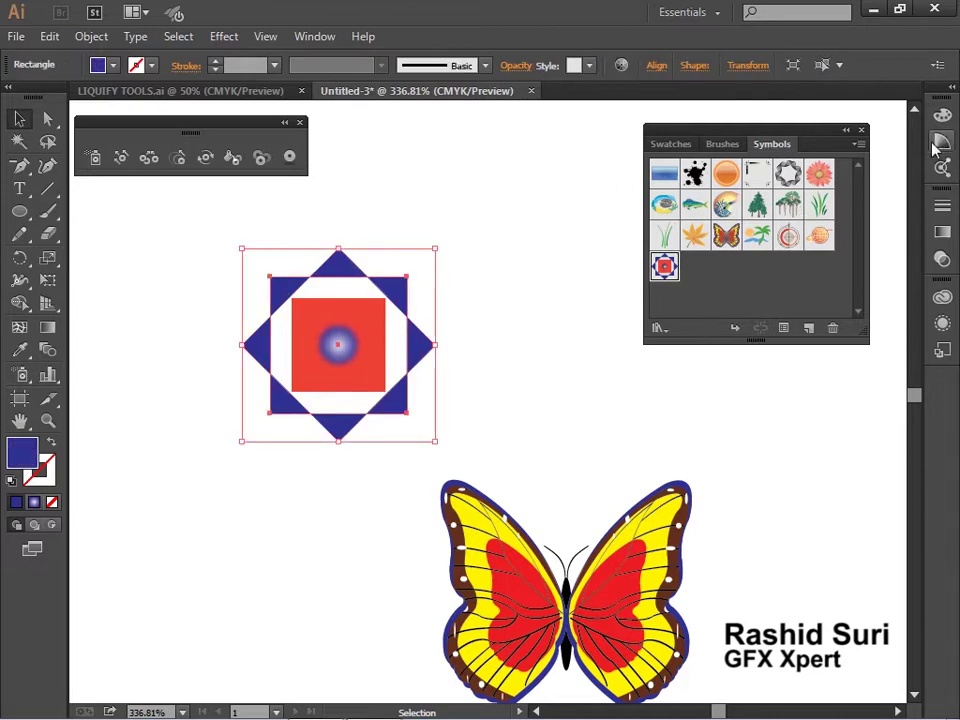
click(668, 143)
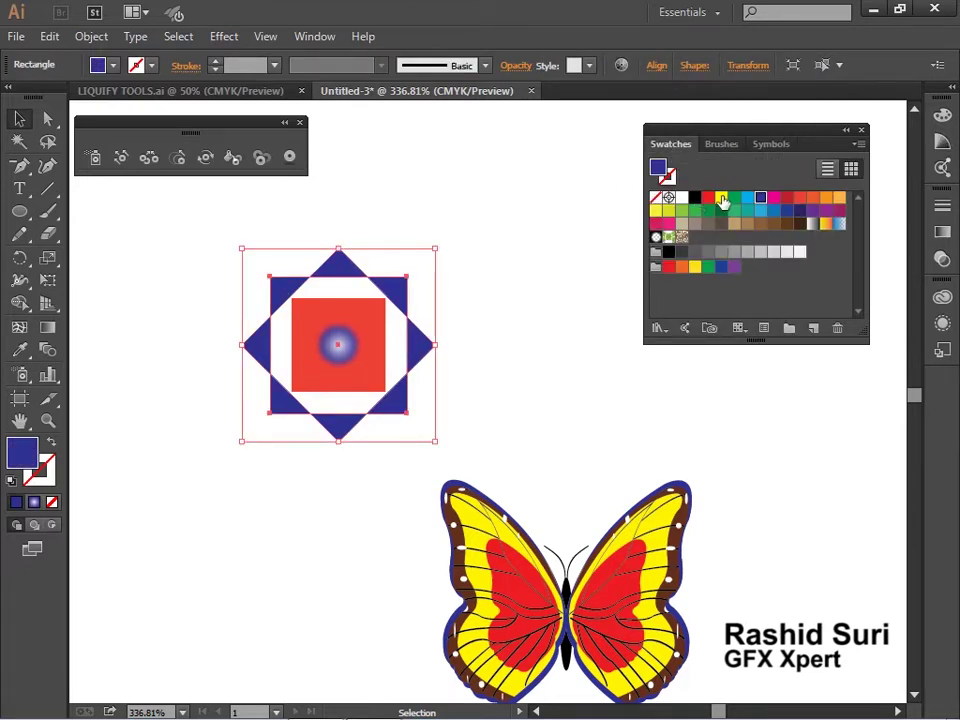
click(721, 198)
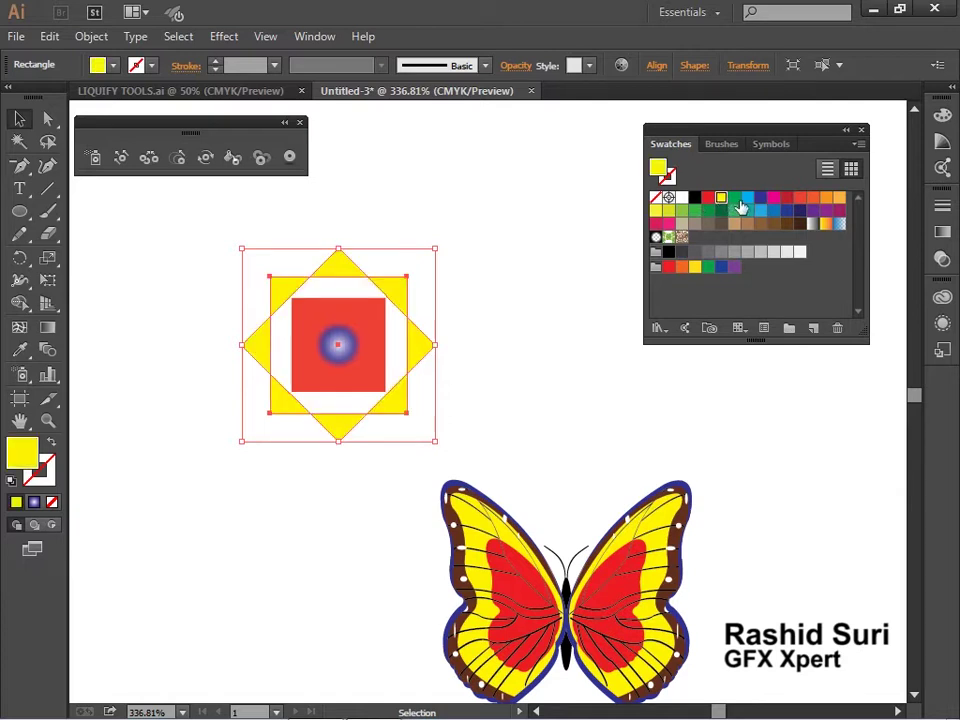
click(734, 199)
click(163, 288)
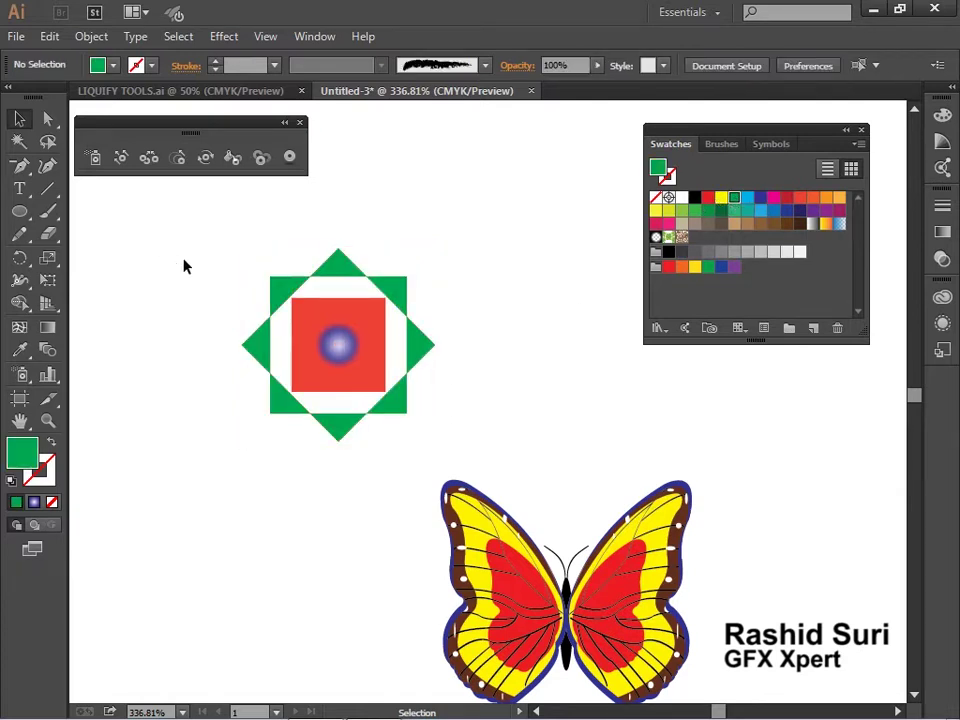
- Save the green star artwork as a symbol with the default name New Symbol and place a STAR instance beside it
drag(249, 286, 456, 409)
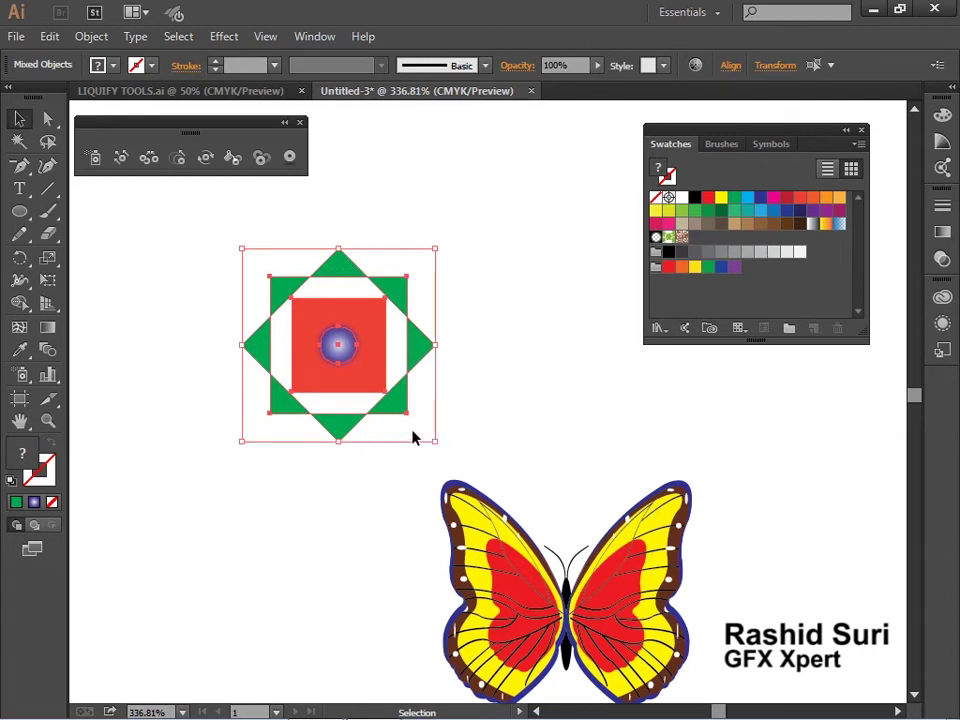
click(771, 144)
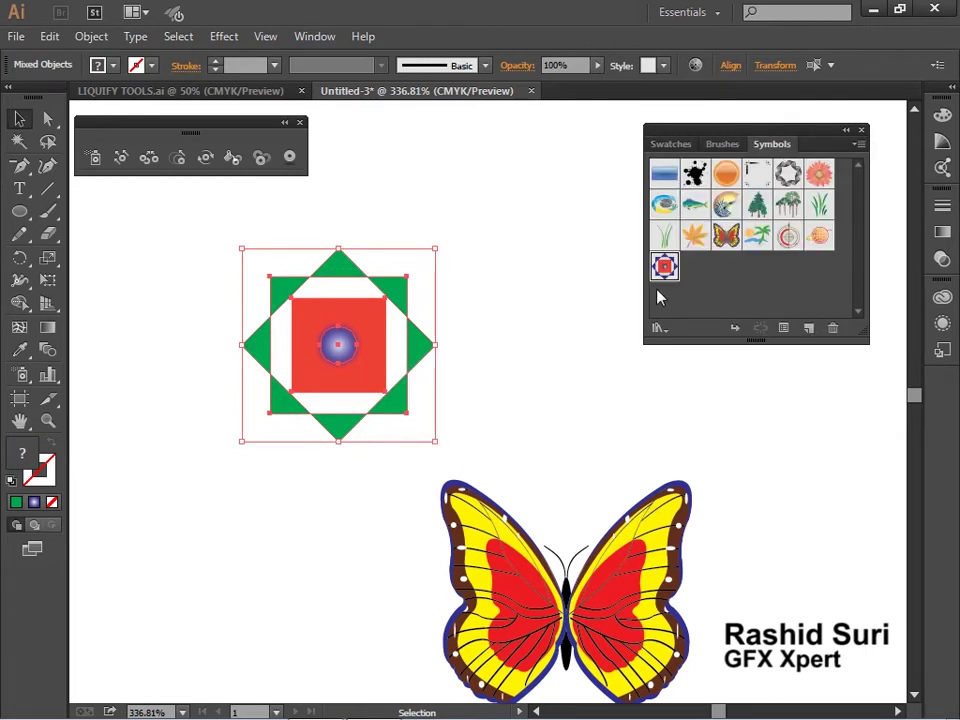
drag(366, 356, 783, 277)
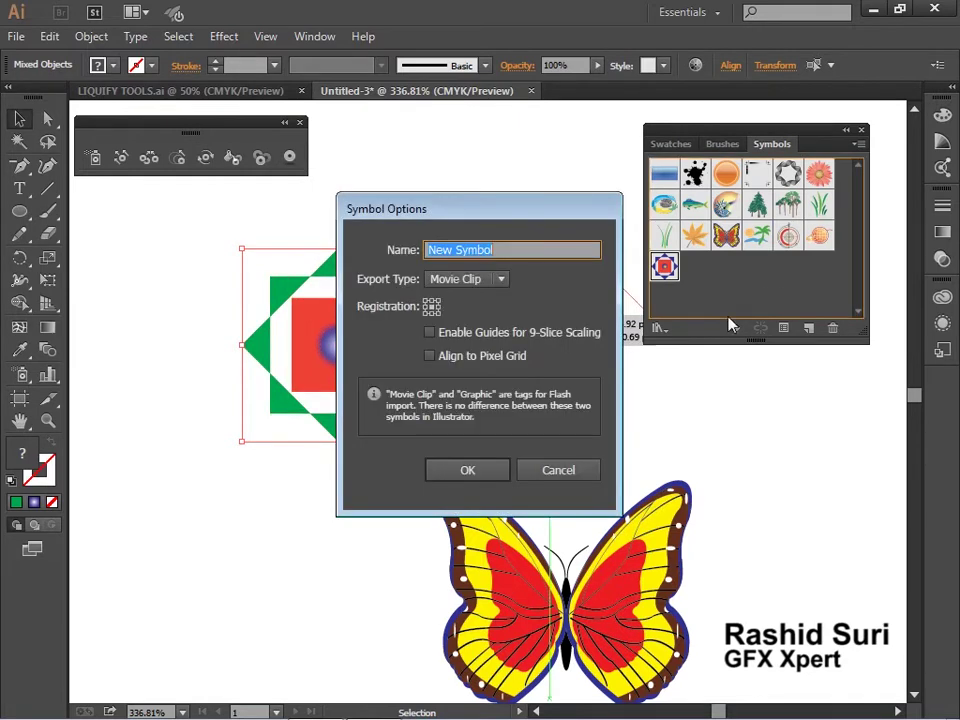
click(476, 472)
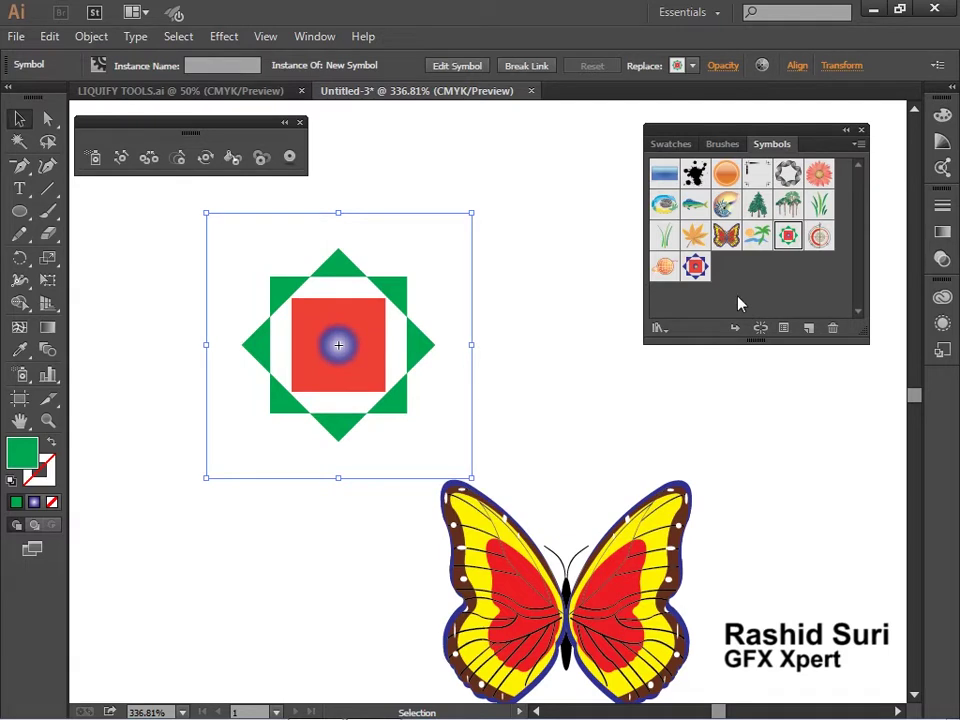
drag(697, 268, 536, 240)
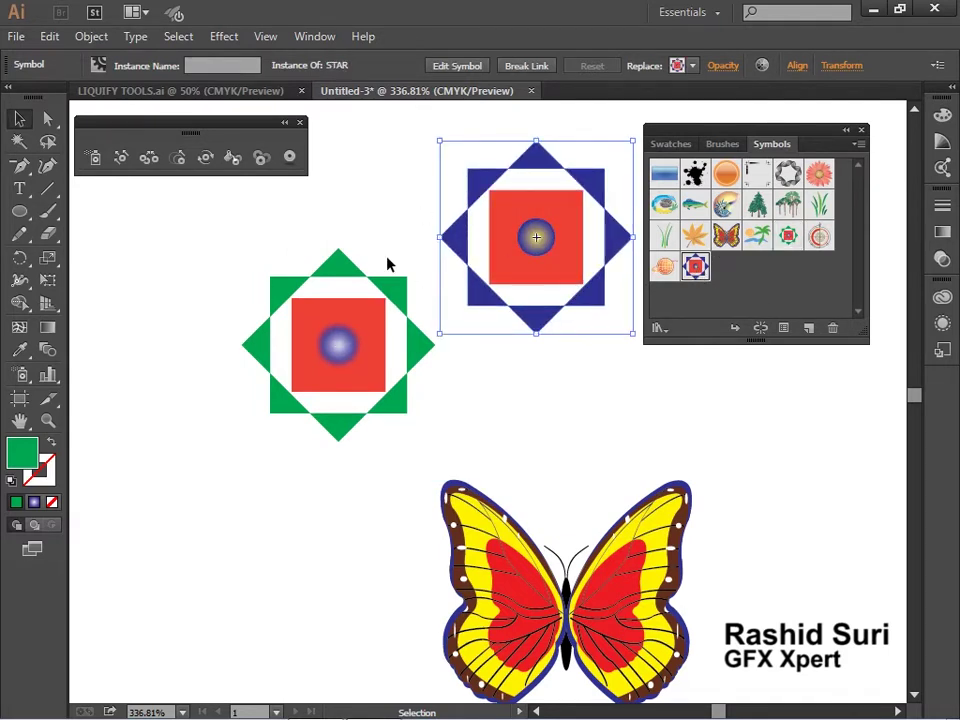
- Delete both star instances and the butterfly instance from the artboard
drag(528, 370, 529, 368)
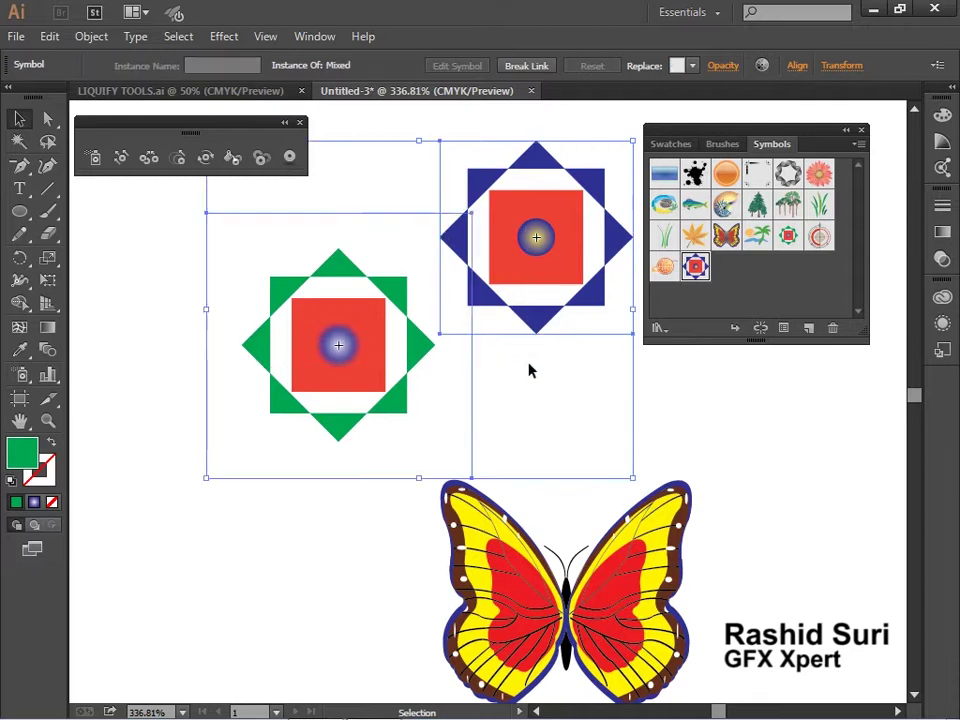
key(Delete)
drag(643, 546, 645, 532)
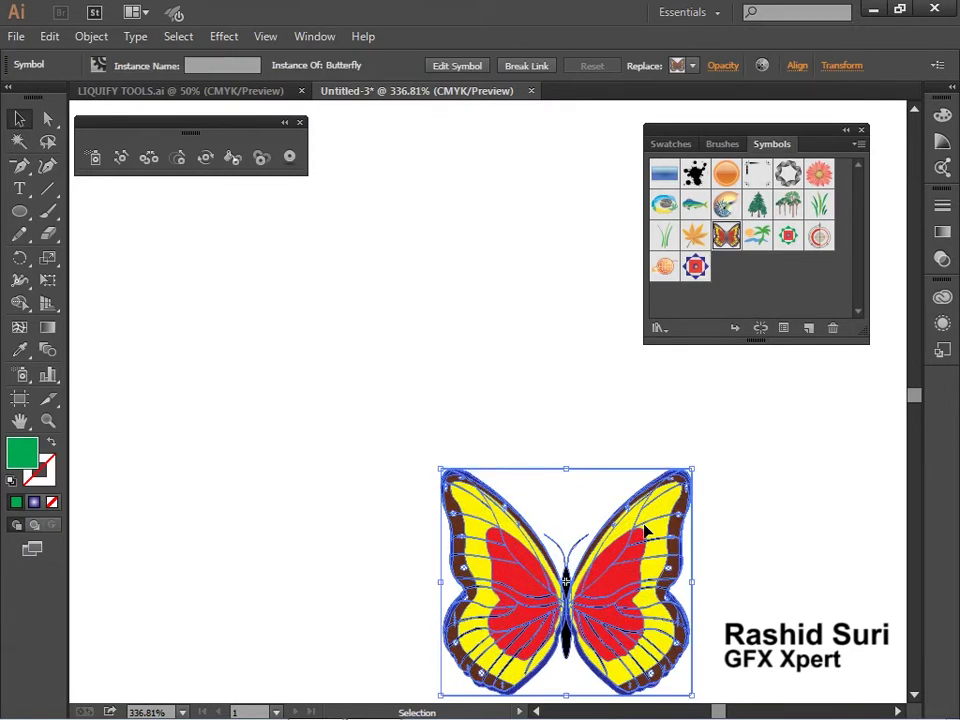
key(Delete)
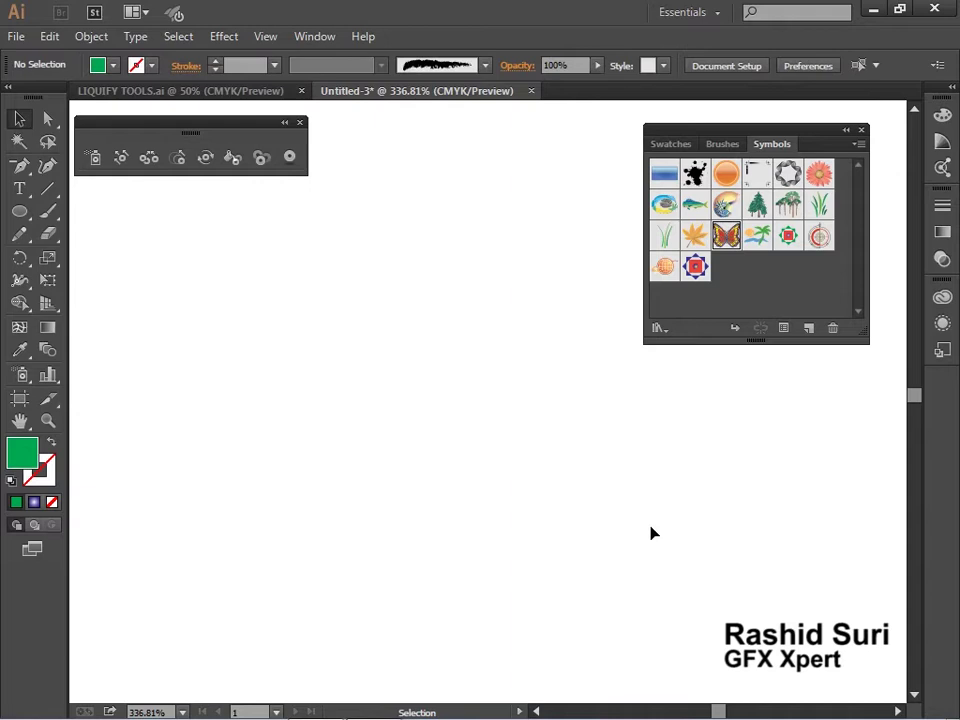
- Zoom out to 200% and shift the floating symbolism tools and Symbols panels slightly to free canvas space
ctrl+alt+click(582, 459)
ctrl+alt+click(582, 459)
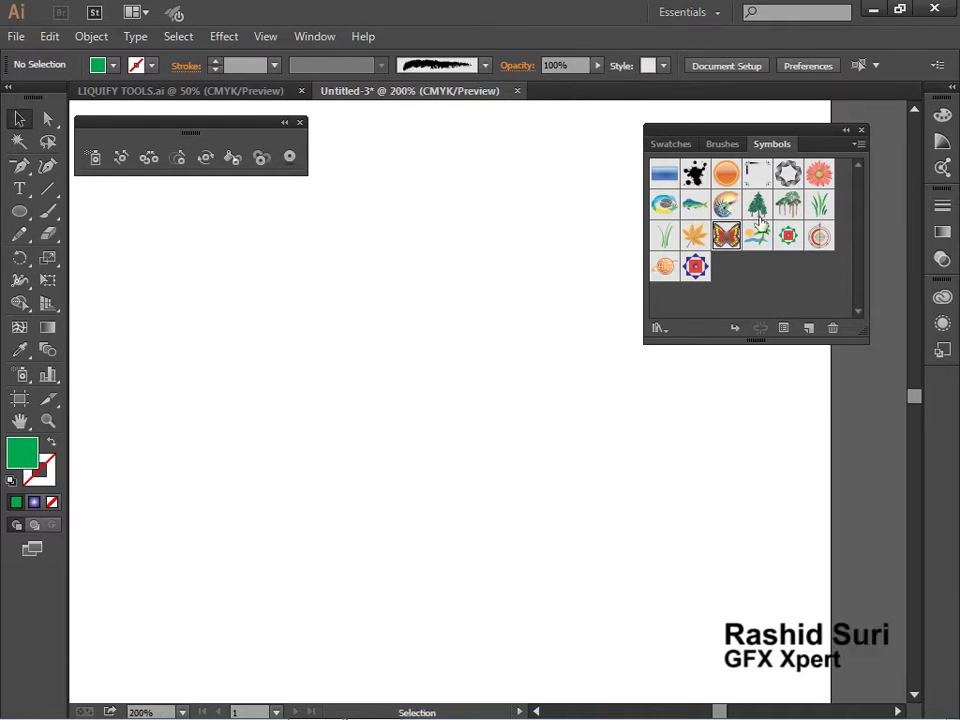
drag(199, 133, 202, 130)
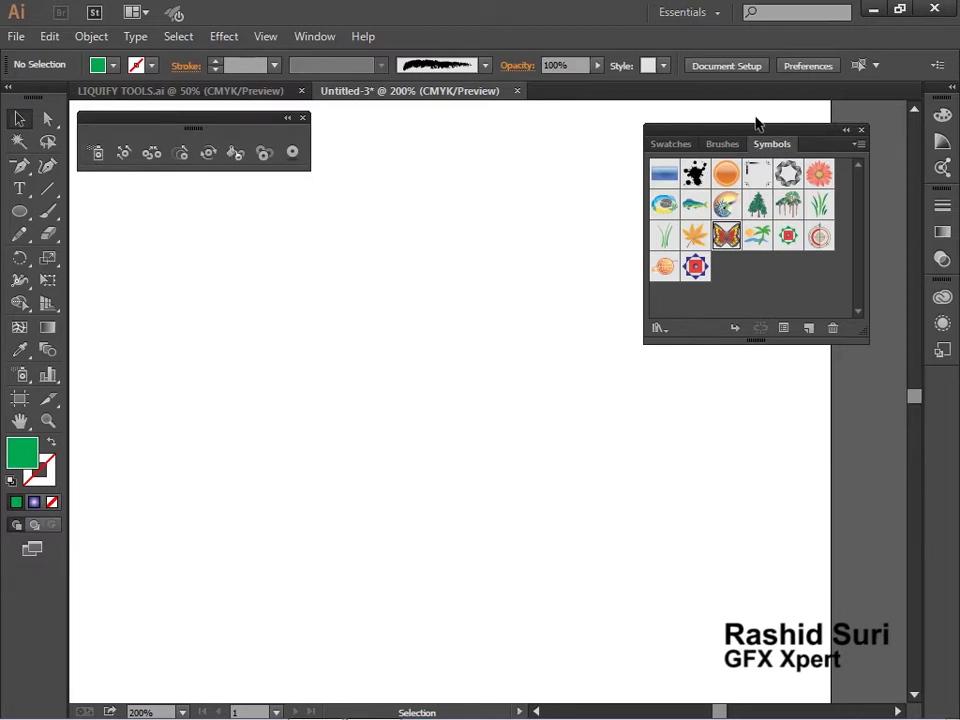
drag(762, 131, 780, 131)
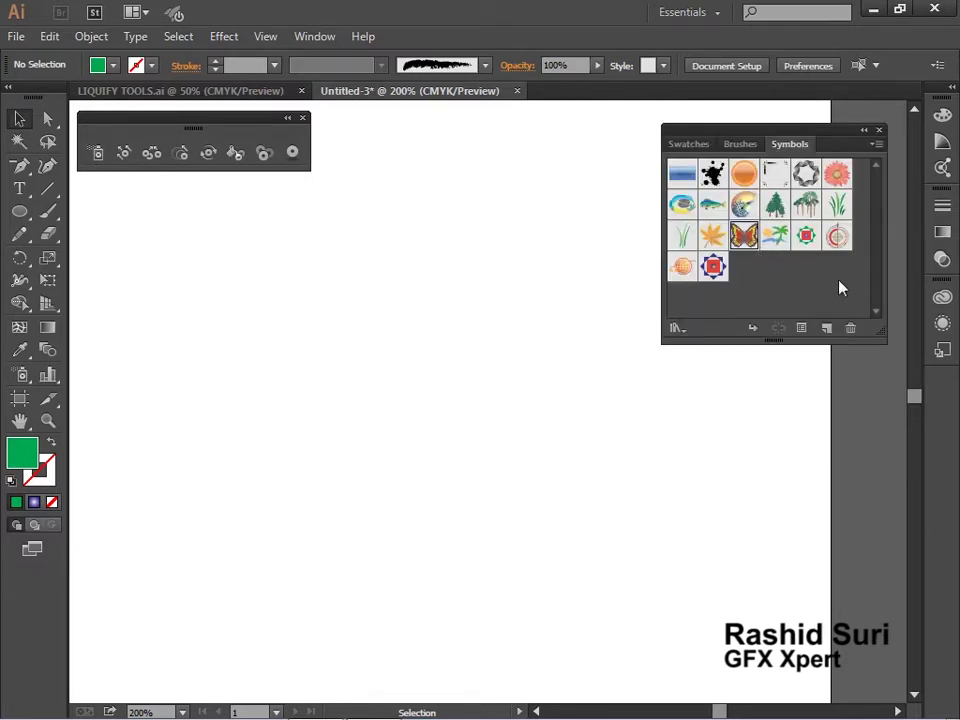
- Choose the tree cluster symbol and set up the Symbol Sprayer with a slightly smaller brush over the artboard
click(805, 205)
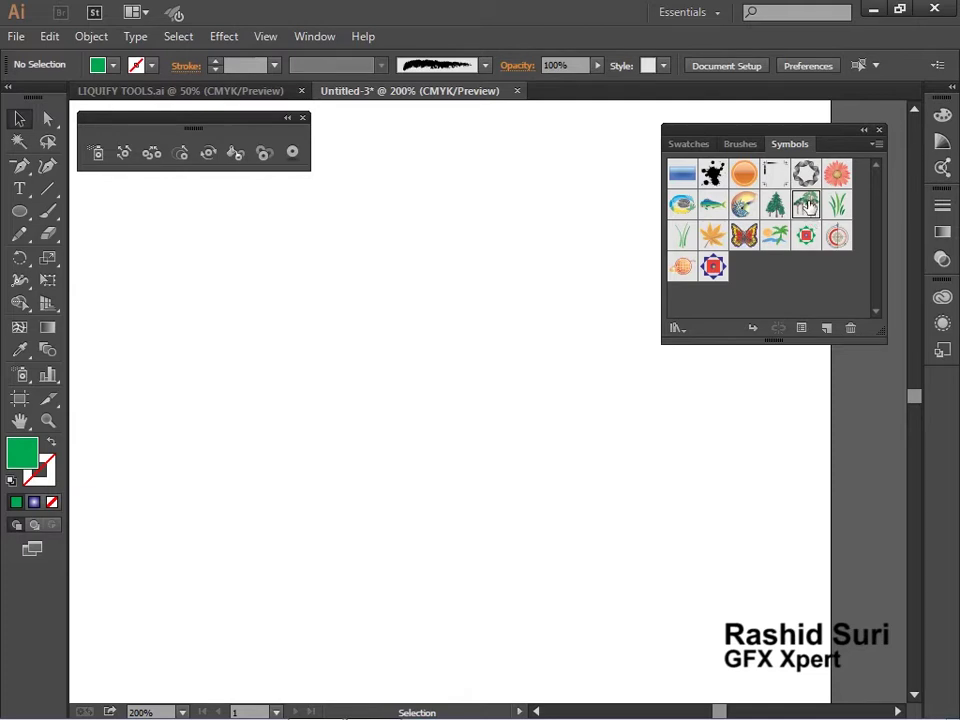
click(97, 152)
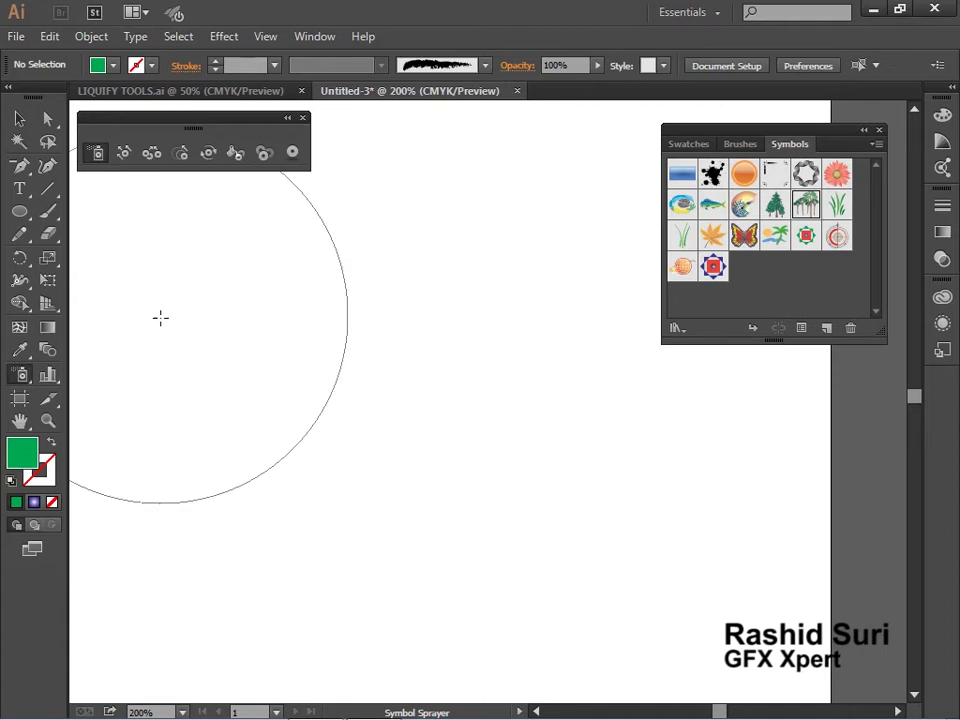
ctrl+alt+click(270, 424)
ctrl+alt+click(270, 424)
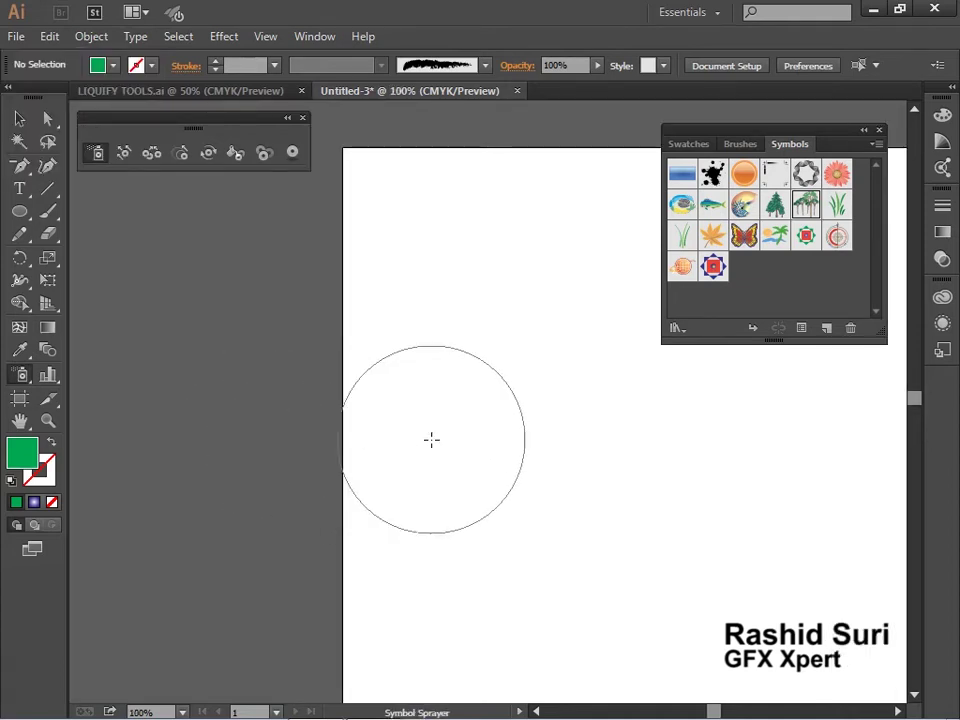
key(bracketleft)
key(bracketleft)
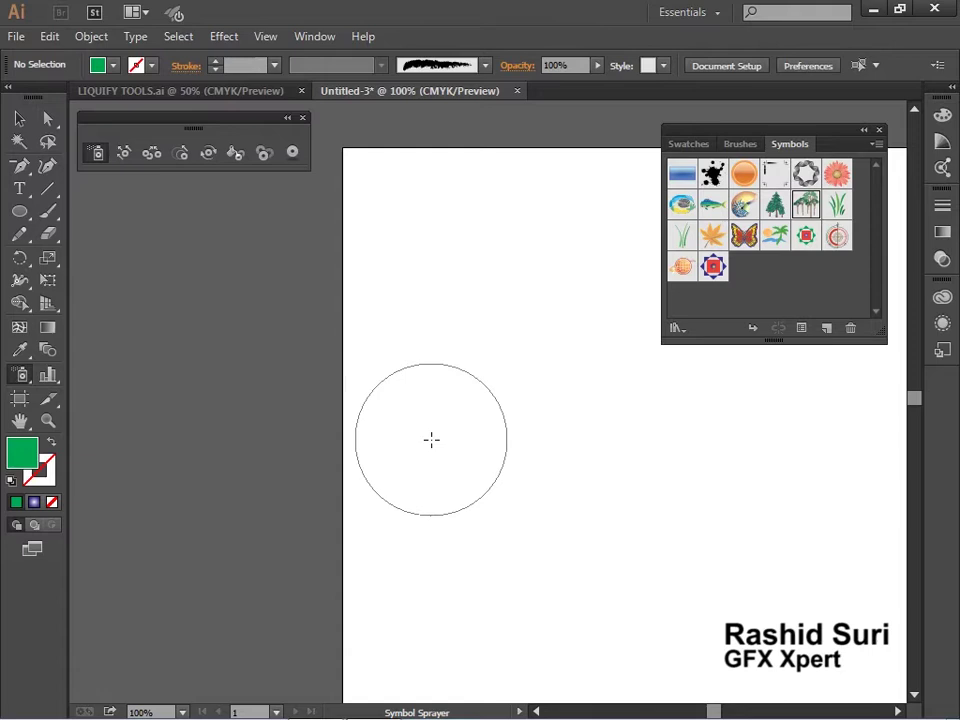
drag(435, 422, 294, 412)
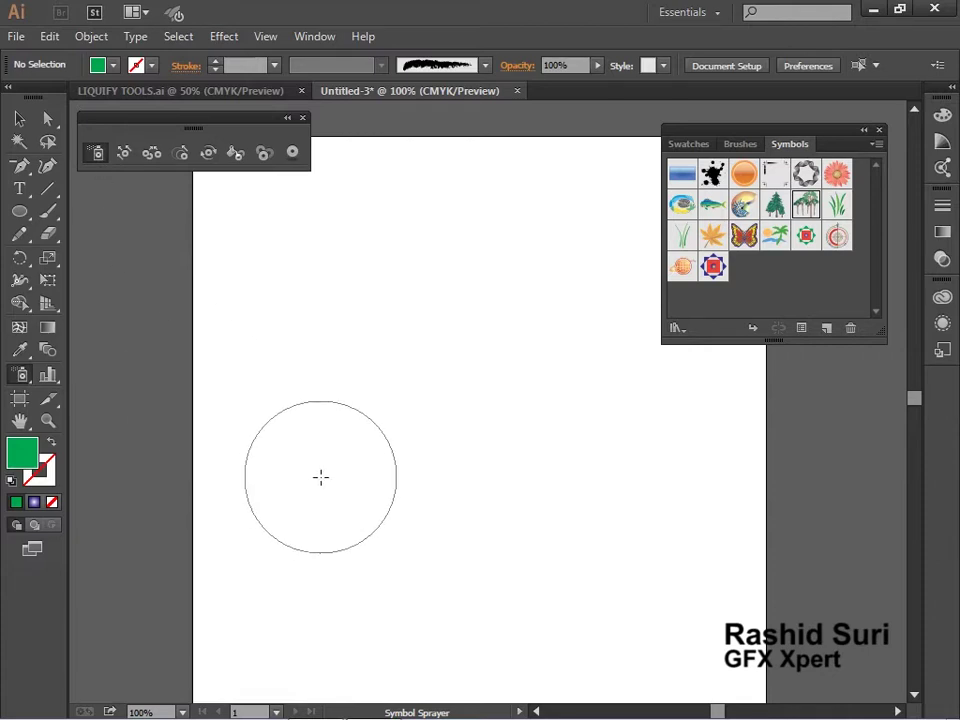
- Enlarge the Symbol Sprayer brush to more than twice its diameter
key(bracketright)
key(bracketright)
key(bracketright)
key(bracketright)
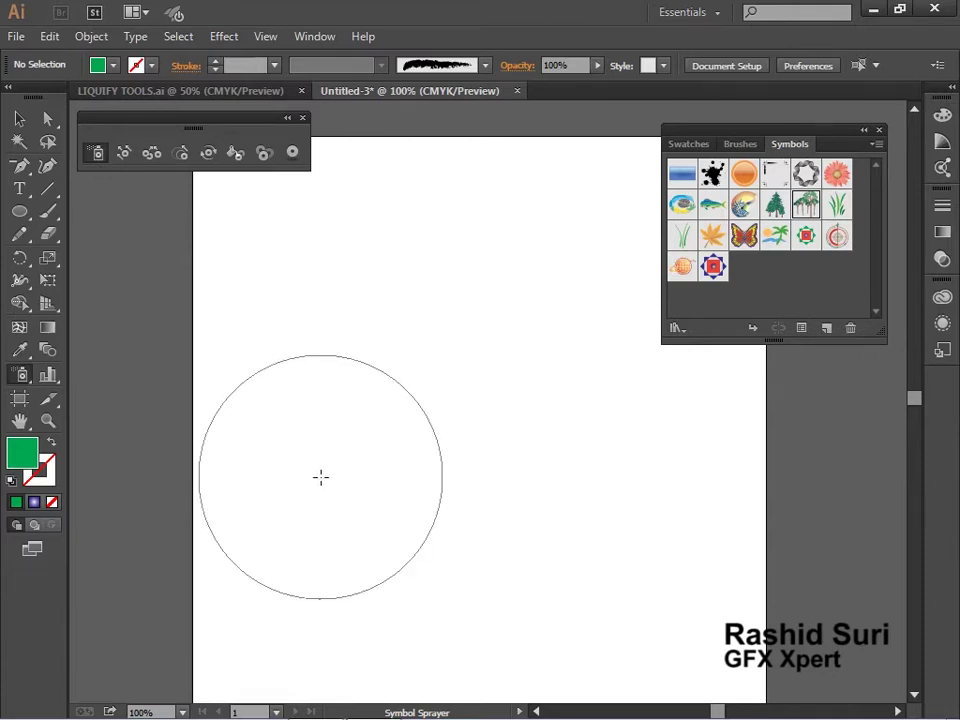
key(bracketright)
key(bracketright)
key(bracketright)
key(bracketright)
key(bracketright)
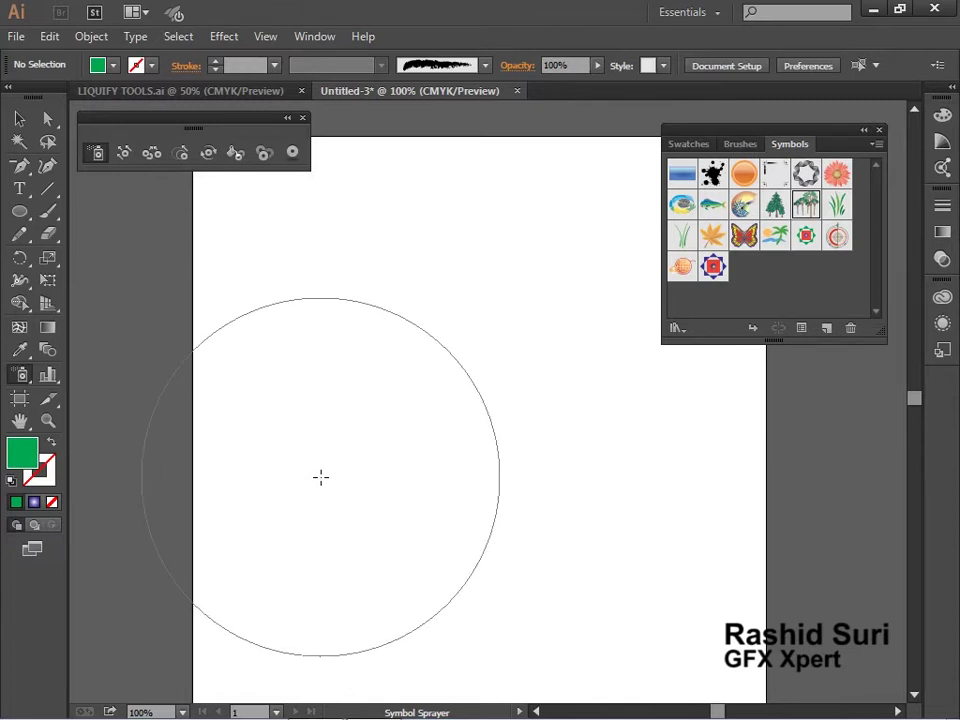
- Shrink the Symbol Sprayer brush to about a third of its diameter
key(bracketleft)
key(bracketleft)
key(bracketleft)
key(bracketleft)
key(bracketleft)
key(bracketleft)
key(bracketleft)
key(bracketleft)
key(bracketleft)
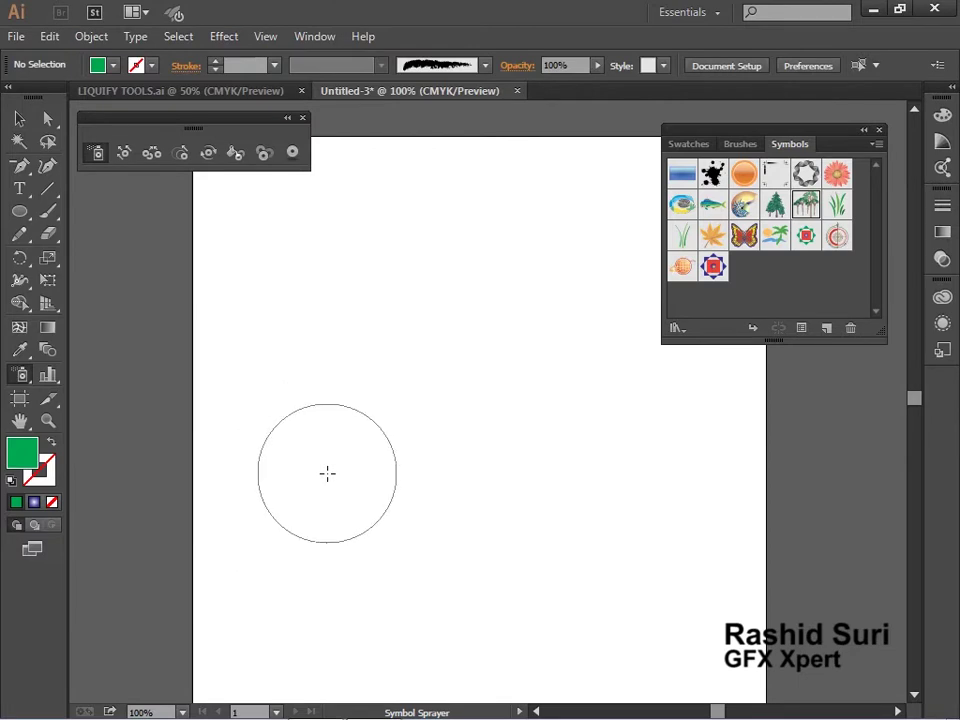
key(bracketleft)
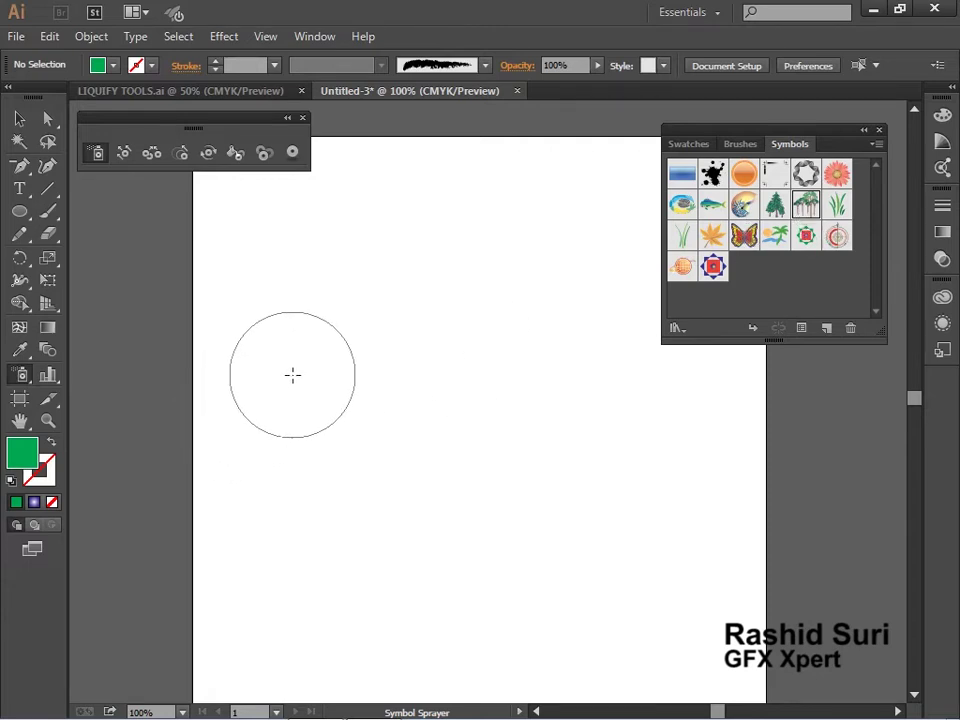
- Spray tree clusters, pine trees and short grass across the artboard as one symbol set, and delete that set
mouse_move(285, 378)
mouse_down()
mouse_move(519, 407)
mouse_move(574, 429)
mouse_move(336, 454)
mouse_move(620, 510)
mouse_up()
click(775, 204)
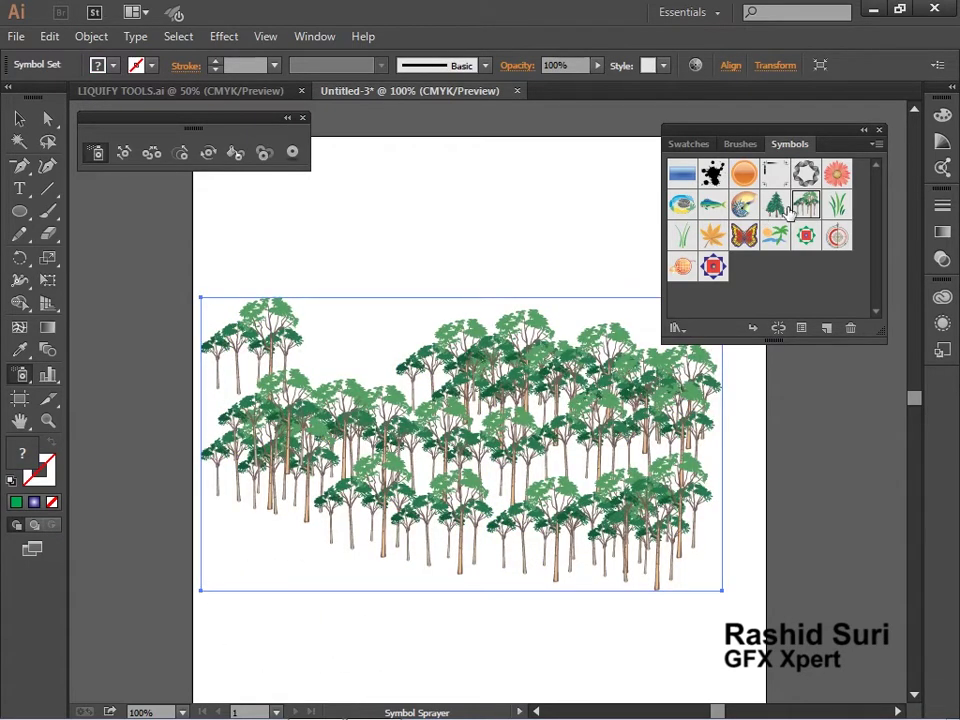
mouse_move(623, 459)
mouse_down()
mouse_move(360, 540)
mouse_move(230, 520)
mouse_move(745, 500)
mouse_move(683, 506)
mouse_up()
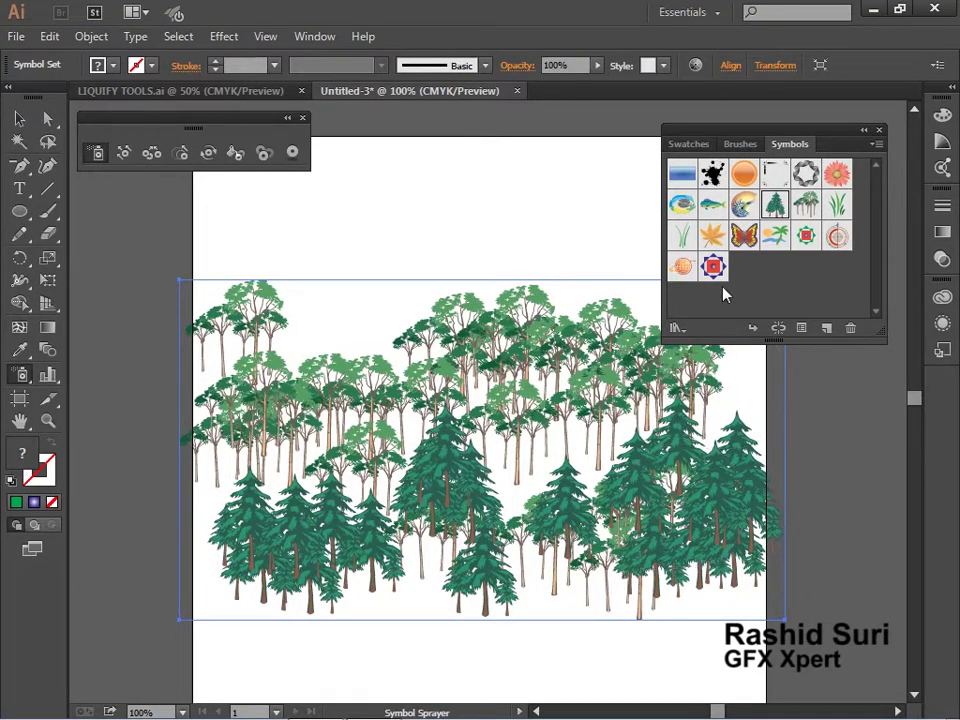
click(682, 235)
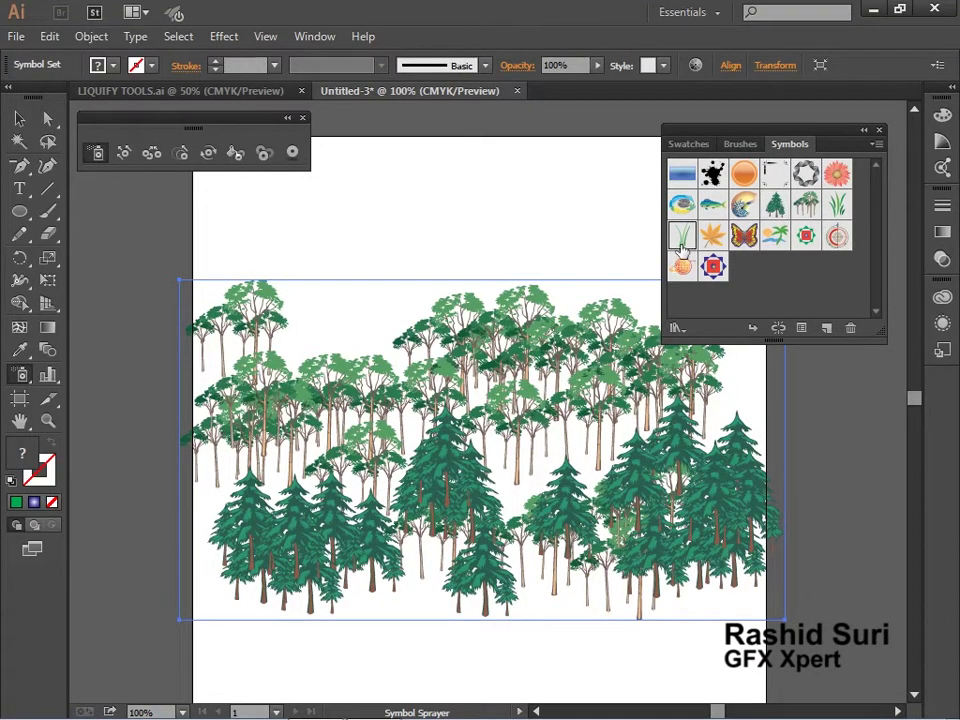
mouse_move(230, 640)
mouse_down()
mouse_move(285, 640)
mouse_move(407, 600)
mouse_move(601, 578)
mouse_move(536, 575)
mouse_move(310, 630)
mouse_move(568, 589)
mouse_move(432, 592)
mouse_up()
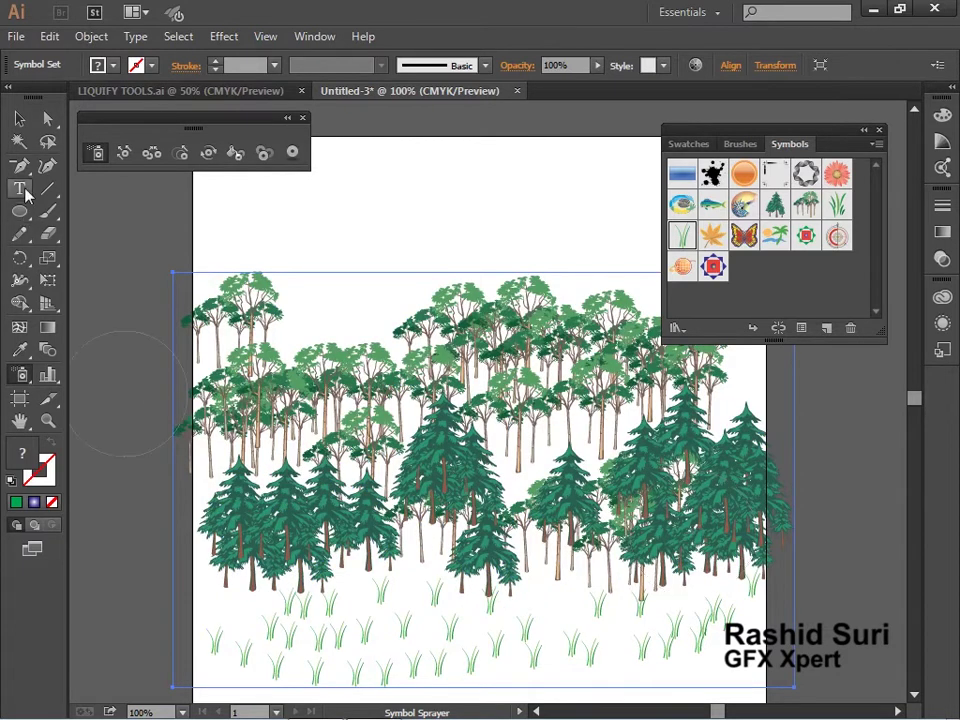
click(19, 118)
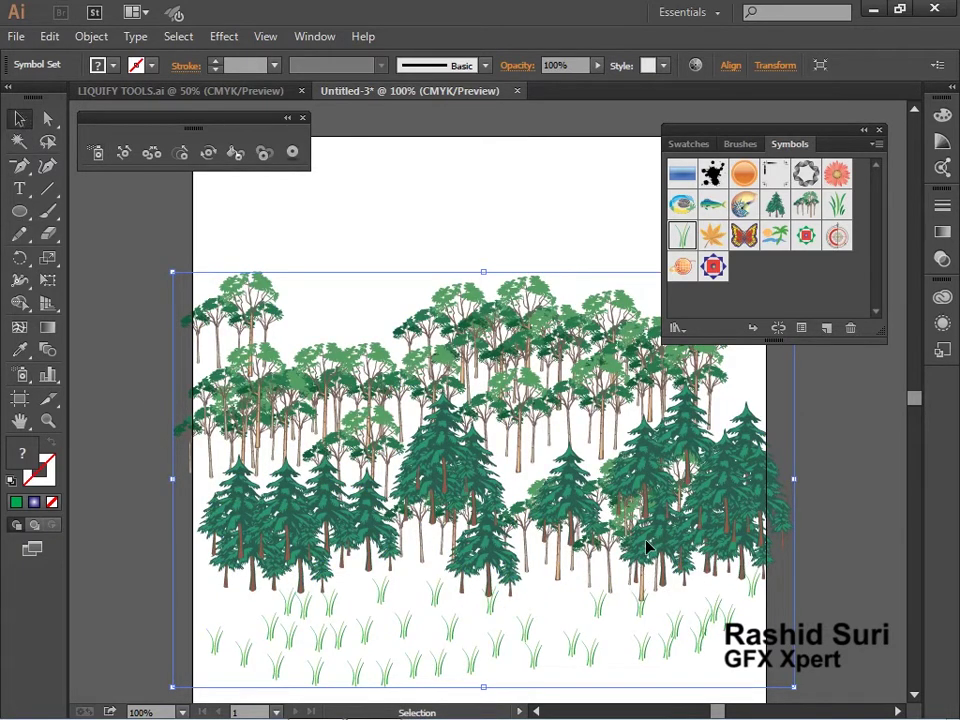
key(Delete)
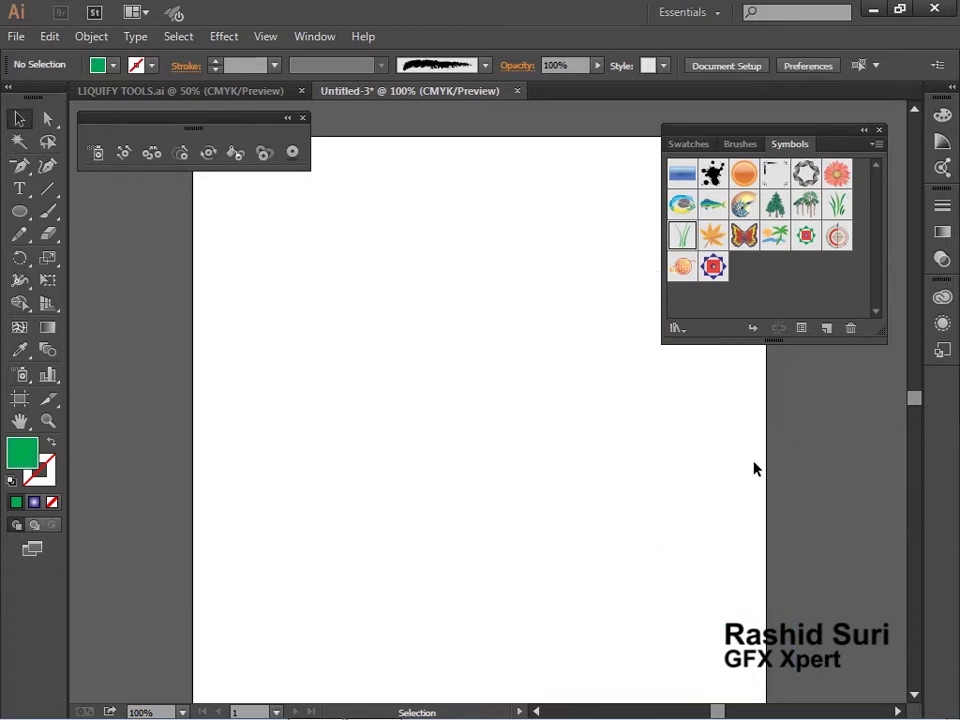
- Spray three rows of butterfly symbols across the artboard and move the floating Symbols panel clear of them
click(748, 237)
click(106, 157)
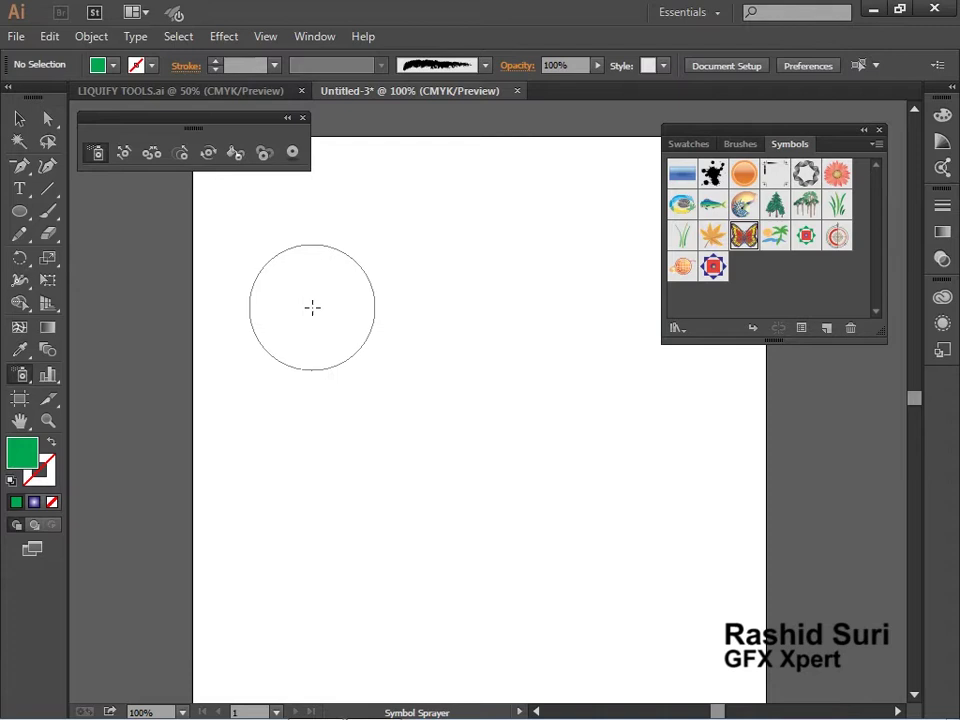
mouse_move(300, 334)
mouse_down()
mouse_move(555, 350)
mouse_move(622, 366)
mouse_move(501, 394)
mouse_move(317, 400)
mouse_move(625, 462)
mouse_up()
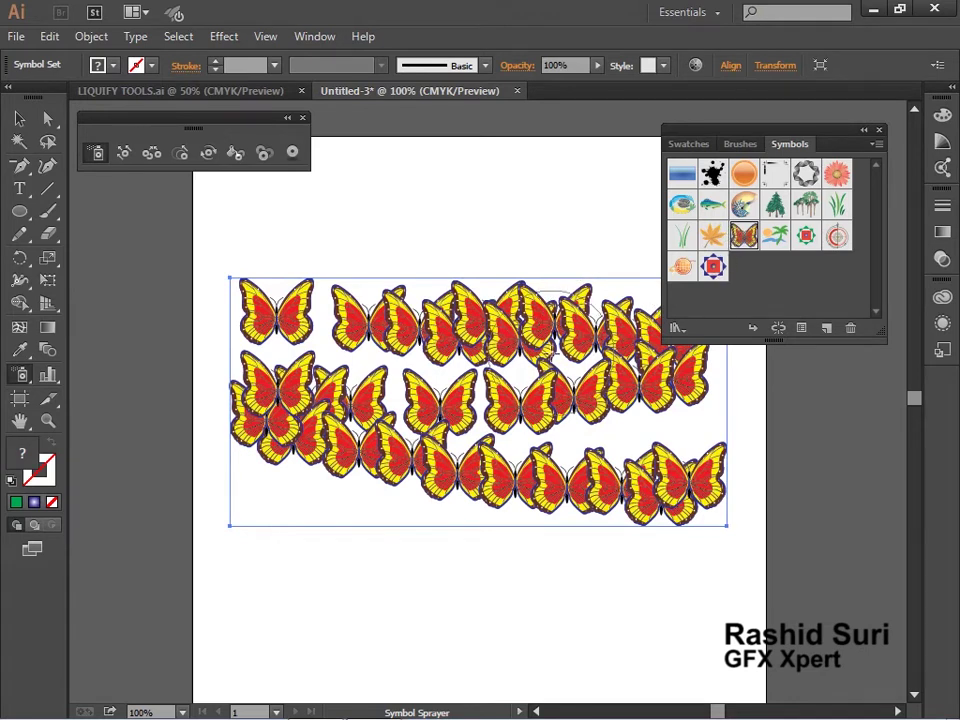
click(787, 140)
drag(787, 140, 837, 132)
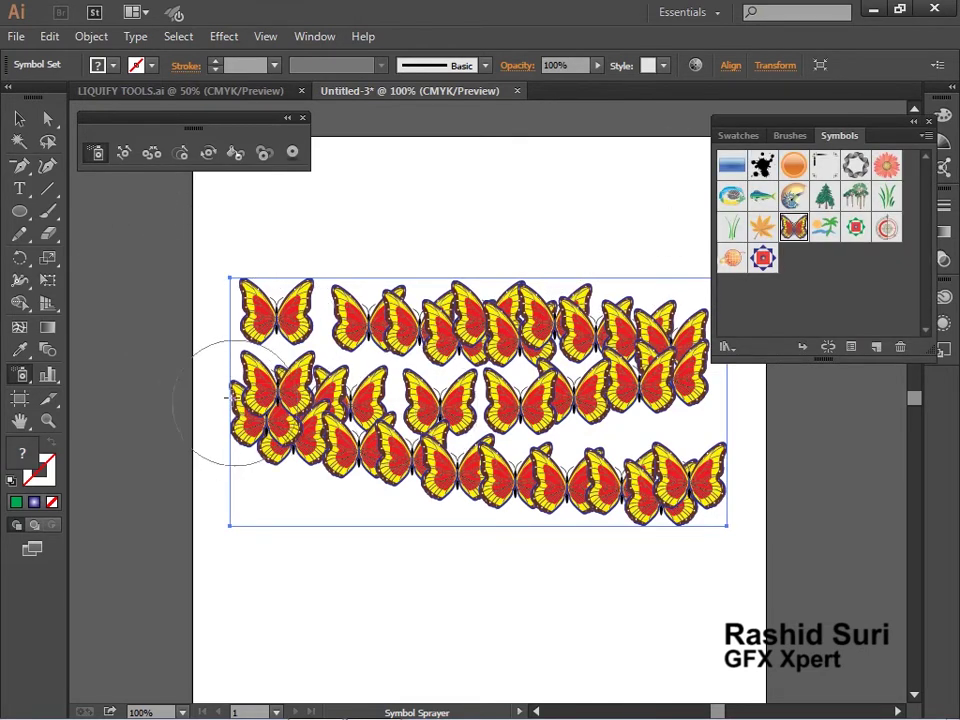
- Spread the crowded butterflies over the artboard with the Symbol Shifter, moving one out past the artboard's left edge
click(126, 158)
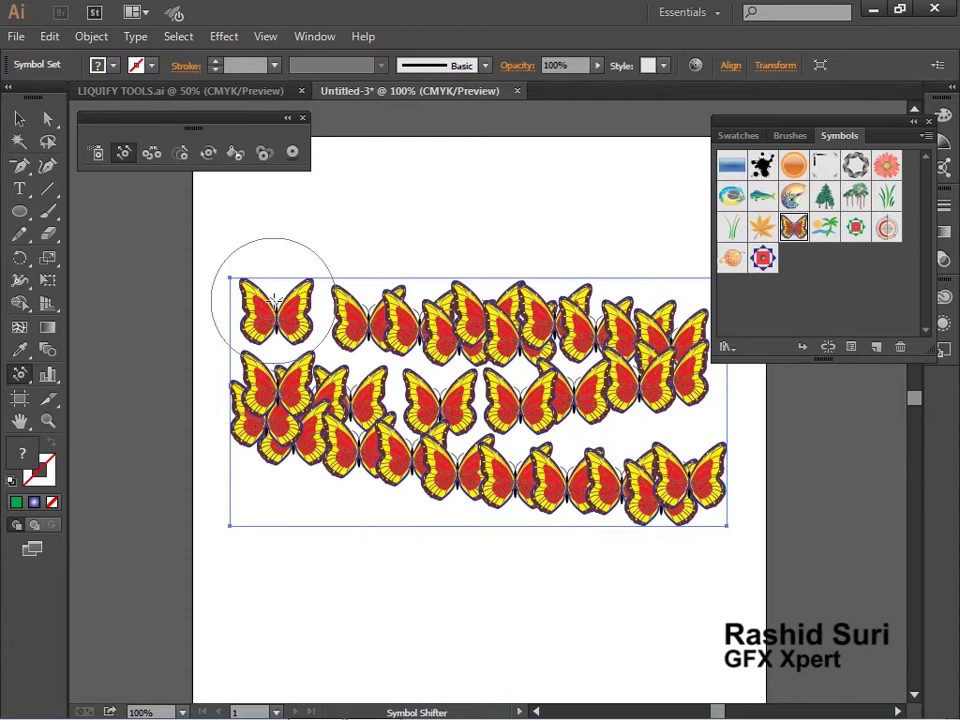
mouse_move(274, 306)
mouse_down()
mouse_move(281, 268)
mouse_move(266, 204)
mouse_up()
mouse_move(365, 328)
mouse_down()
mouse_move(356, 206)
mouse_move(364, 219)
mouse_up()
mouse_move(321, 381)
mouse_down()
mouse_move(330, 440)
mouse_move(312, 599)
mouse_up()
mouse_move(298, 408)
mouse_down()
mouse_move(256, 498)
mouse_move(236, 574)
mouse_up()
drag(274, 437, 200, 432)
drag(273, 415, 279, 300)
drag(204, 418, 139, 429)
drag(366, 512, 388, 597)
drag(261, 525, 205, 605)
mouse_move(272, 462)
mouse_down()
mouse_move(190, 499)
mouse_move(155, 502)
mouse_up()
mouse_move(334, 396)
mouse_down()
mouse_move(291, 440)
mouse_move(284, 466)
mouse_up()
mouse_move(563, 480)
mouse_down()
mouse_move(593, 575)
mouse_move(654, 474)
mouse_move(729, 514)
mouse_move(643, 463)
mouse_move(677, 620)
mouse_move(624, 459)
mouse_move(643, 574)
mouse_move(583, 525)
mouse_move(562, 712)
mouse_move(525, 398)
mouse_move(471, 334)
mouse_move(507, 291)
mouse_move(596, 405)
mouse_move(440, 335)
mouse_move(410, 231)
mouse_move(490, 172)
mouse_up()
drag(527, 214, 606, 99)
mouse_move(609, 380)
mouse_down()
mouse_move(456, 197)
mouse_move(640, 140)
mouse_move(582, 365)
mouse_move(709, 422)
mouse_move(621, 315)
mouse_move(579, 373)
mouse_up()
drag(390, 330, 296, 353)
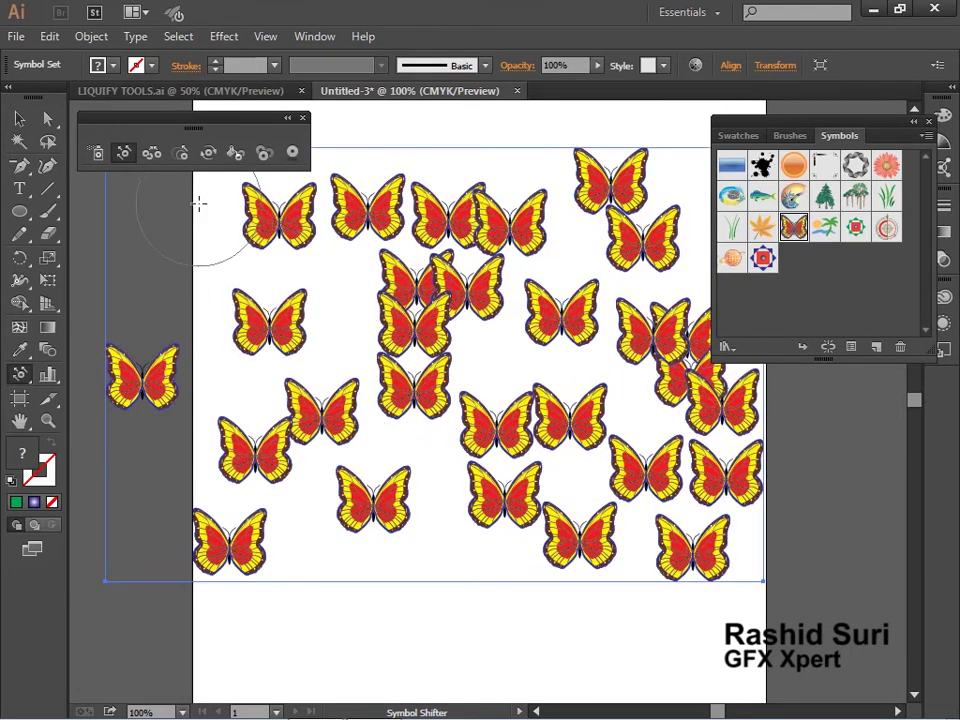
- Use the Symbol Scruncher on the central butterflies to pull them together, push them apart, and gather them again
click(151, 154)
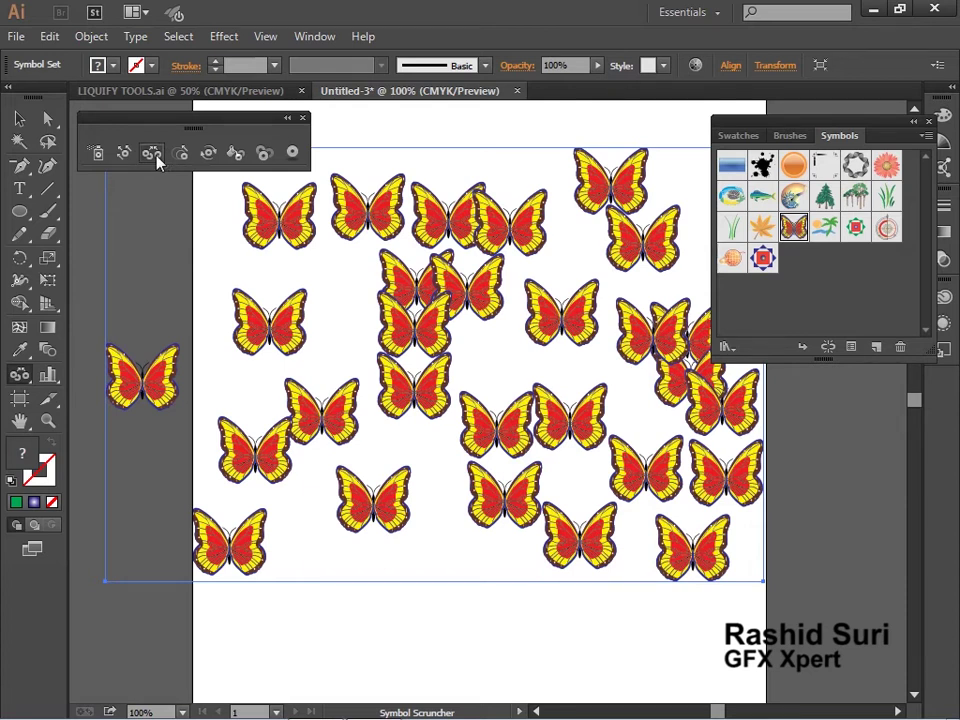
ctrl+click(407, 240)
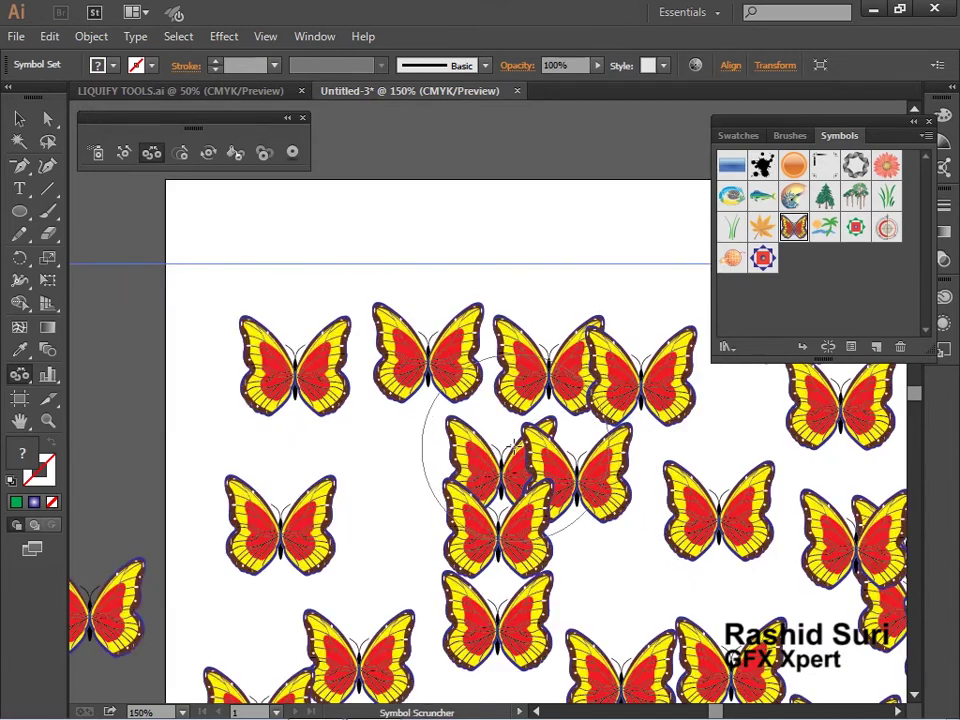
drag(506, 422, 505, 570)
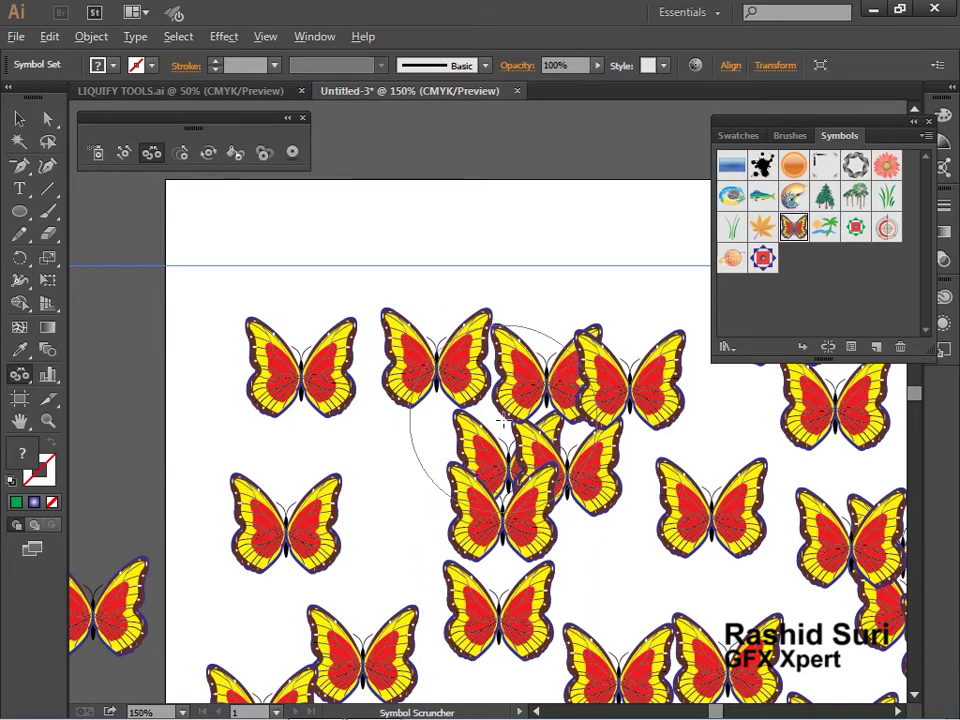
drag(499, 435, 501, 437)
alt+click(519, 504)
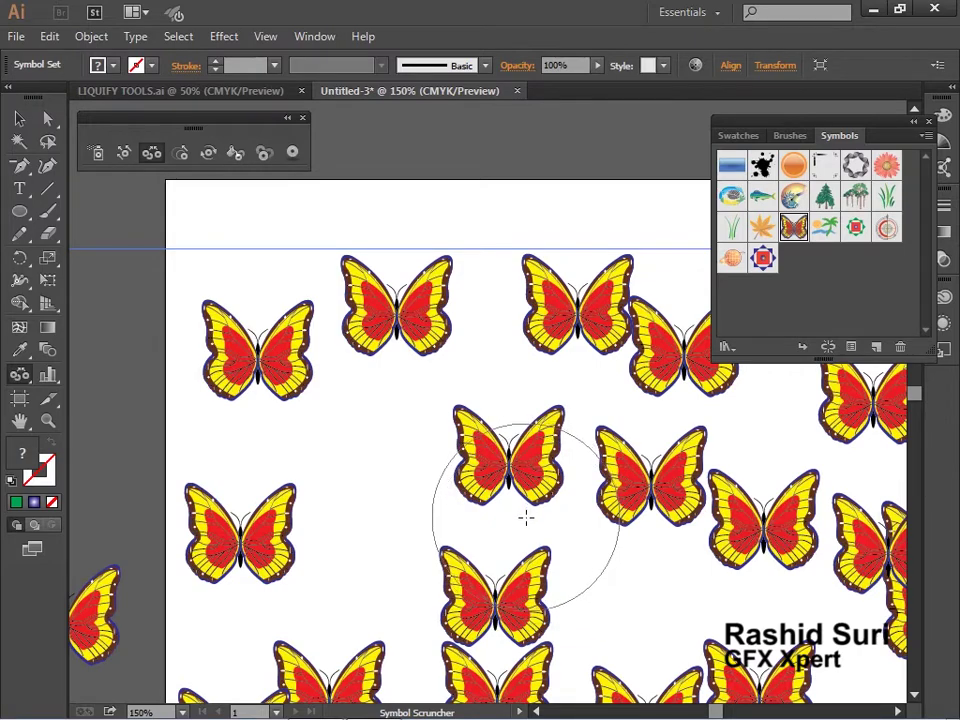
drag(526, 517, 527, 515)
drag(463, 405, 456, 406)
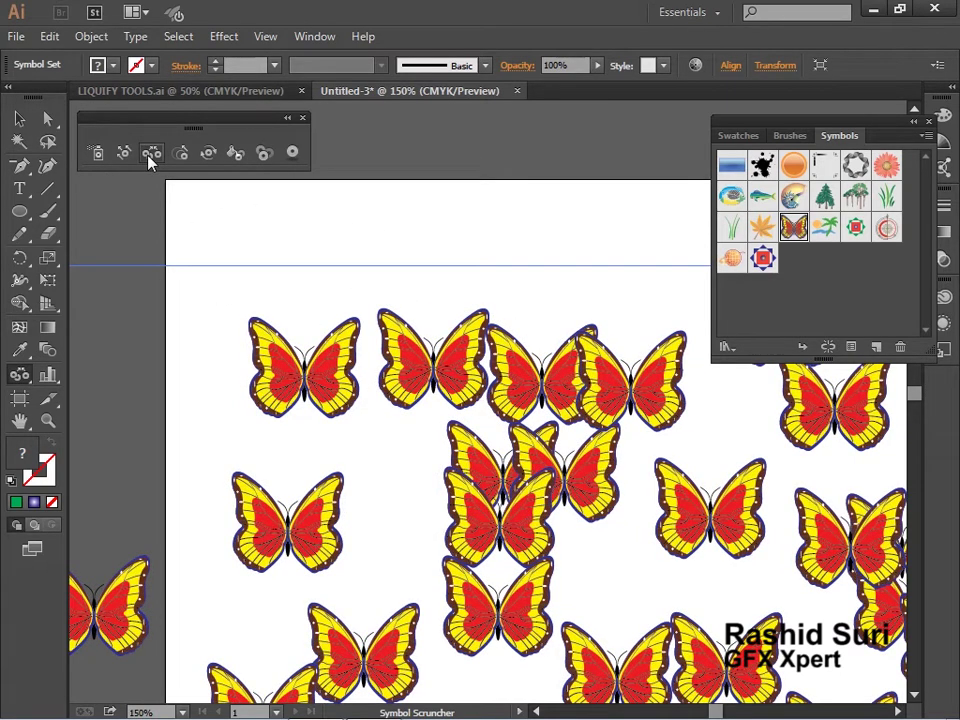
- Enlarge the upper-left butterfly and the one outside the artboard with the Symbol Sizer, undoing the excessive second enlargement
click(180, 152)
key(ctrl+1)
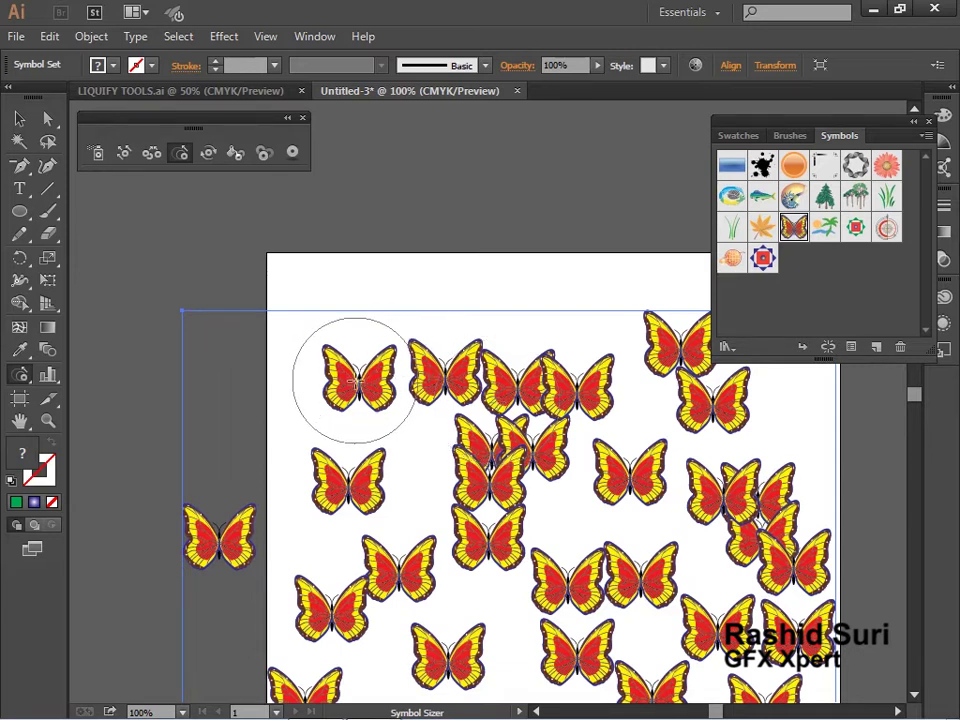
drag(352, 381, 355, 383)
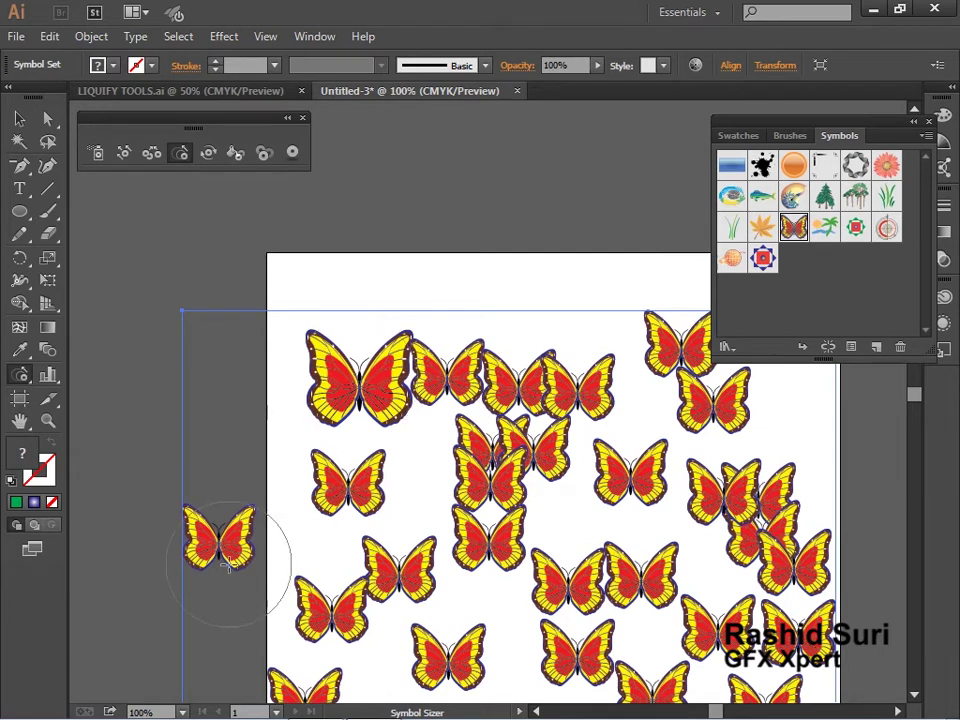
drag(219, 545, 219, 545)
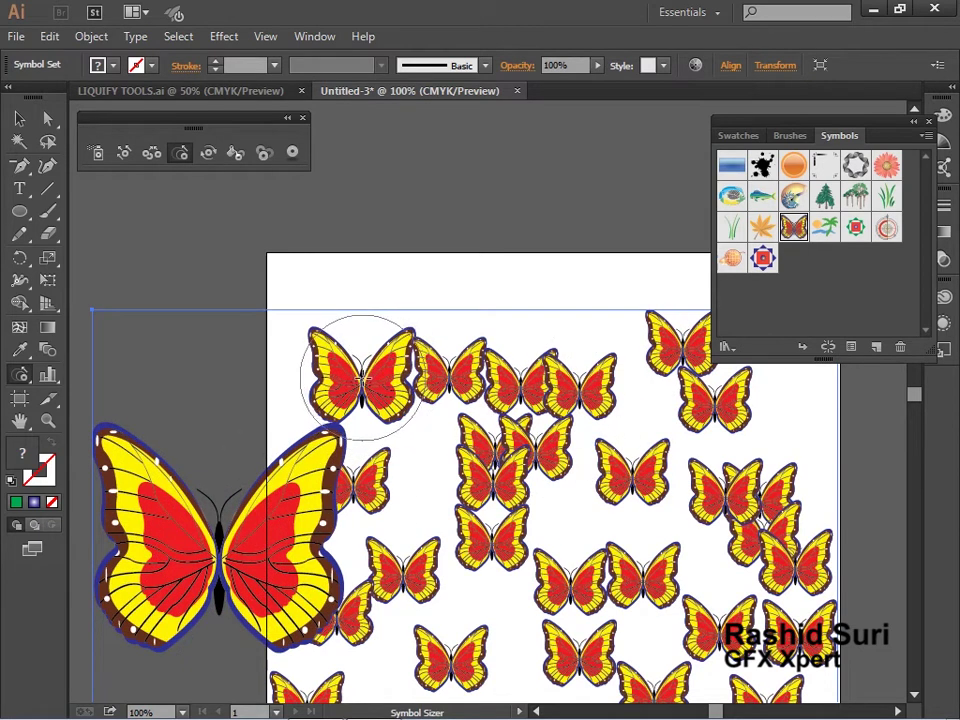
drag(361, 378, 362, 378)
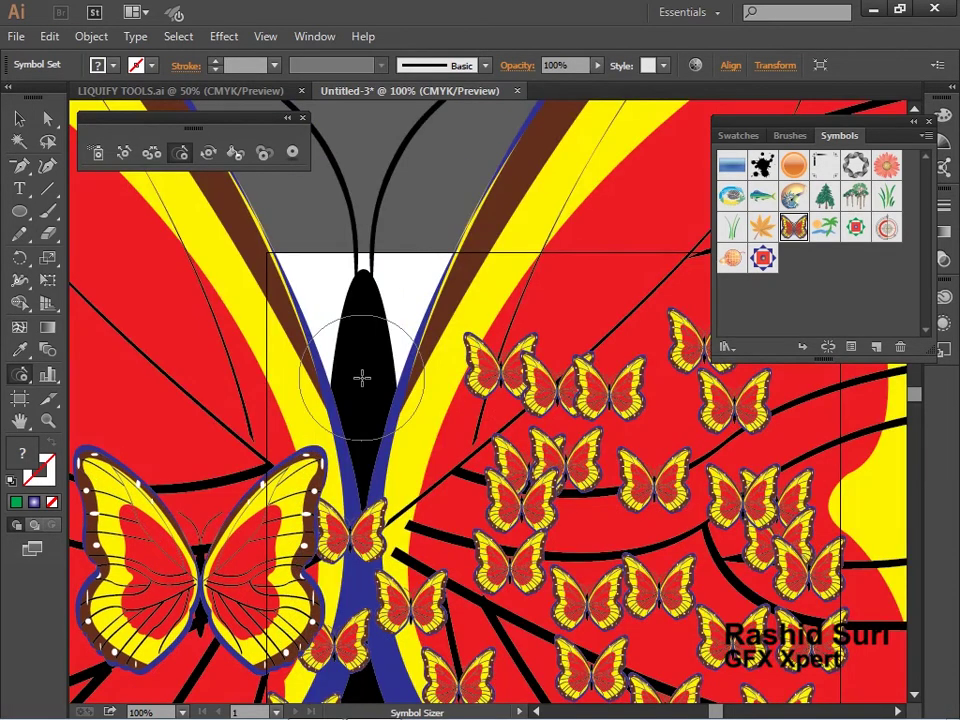
key(ctrl+z)
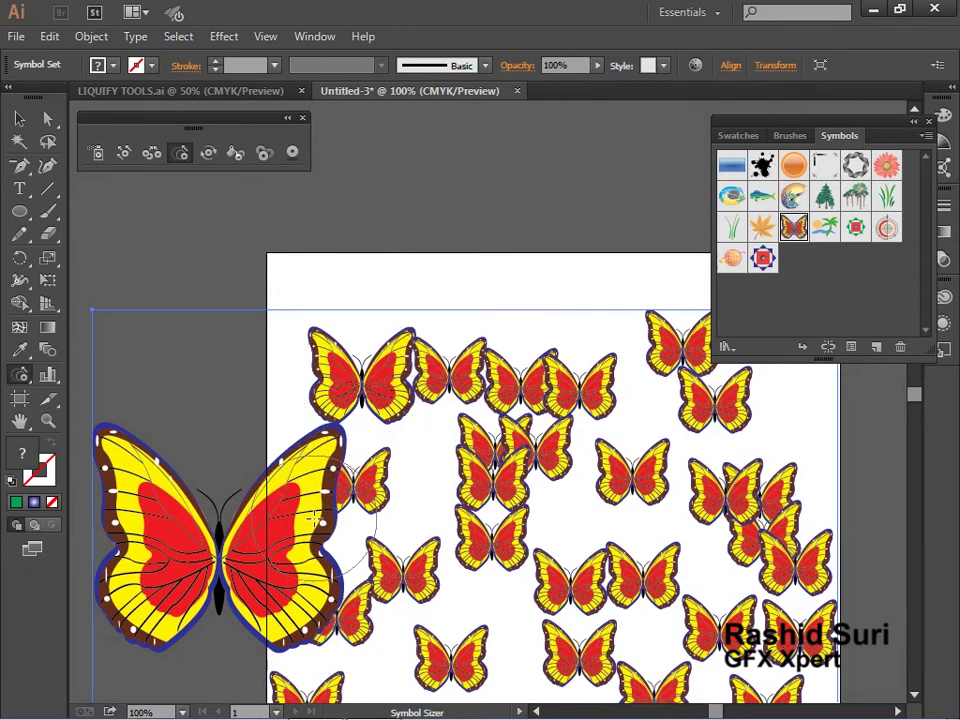
- Shrink the oversized butterfly outside the artboard and enlarge several others on the artboard with the Symbol Sizer
drag(681, 343, 679, 339)
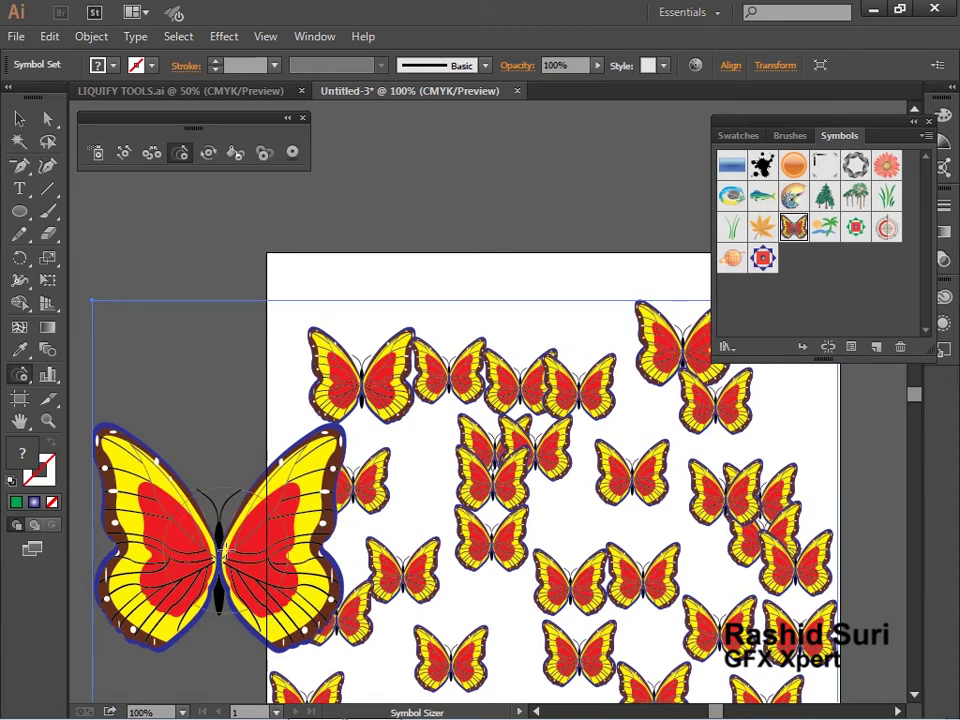
drag(228, 562, 230, 560)
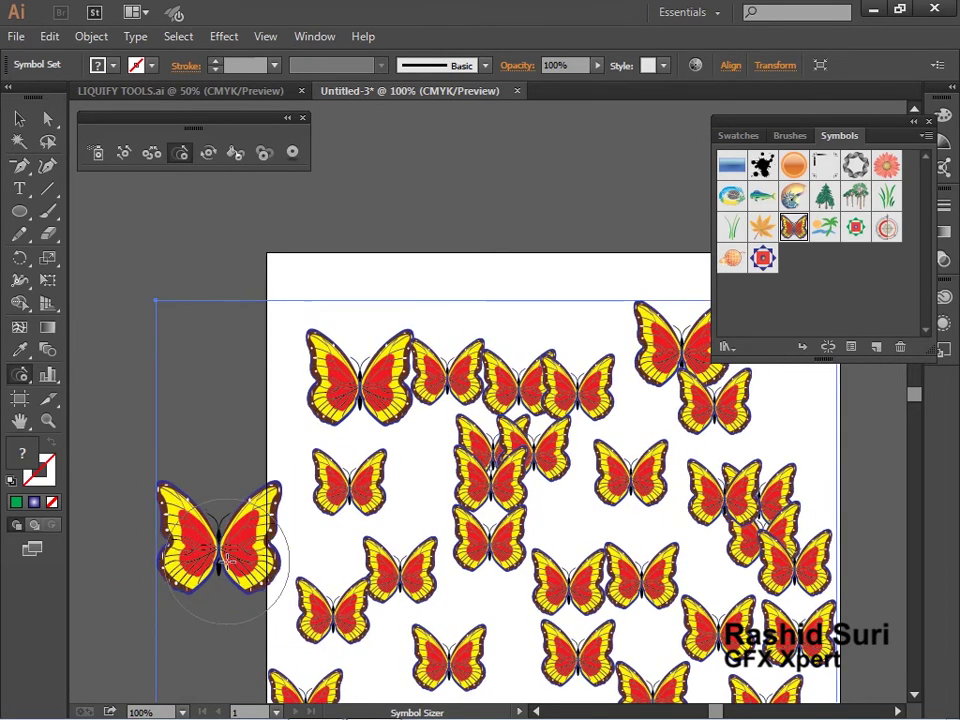
drag(349, 484, 352, 490)
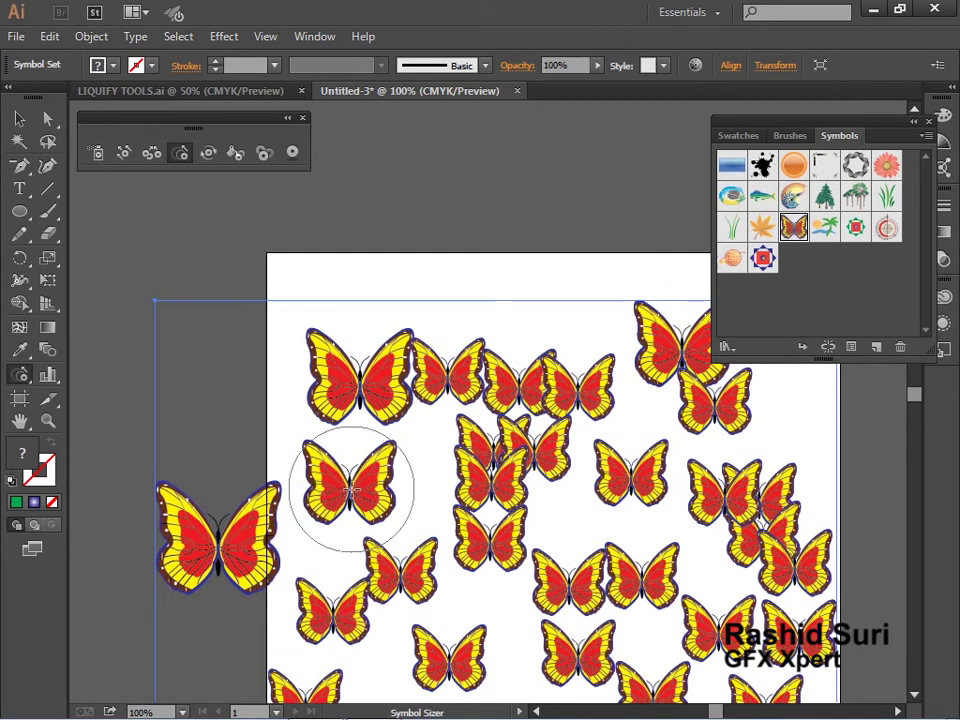
click(589, 576)
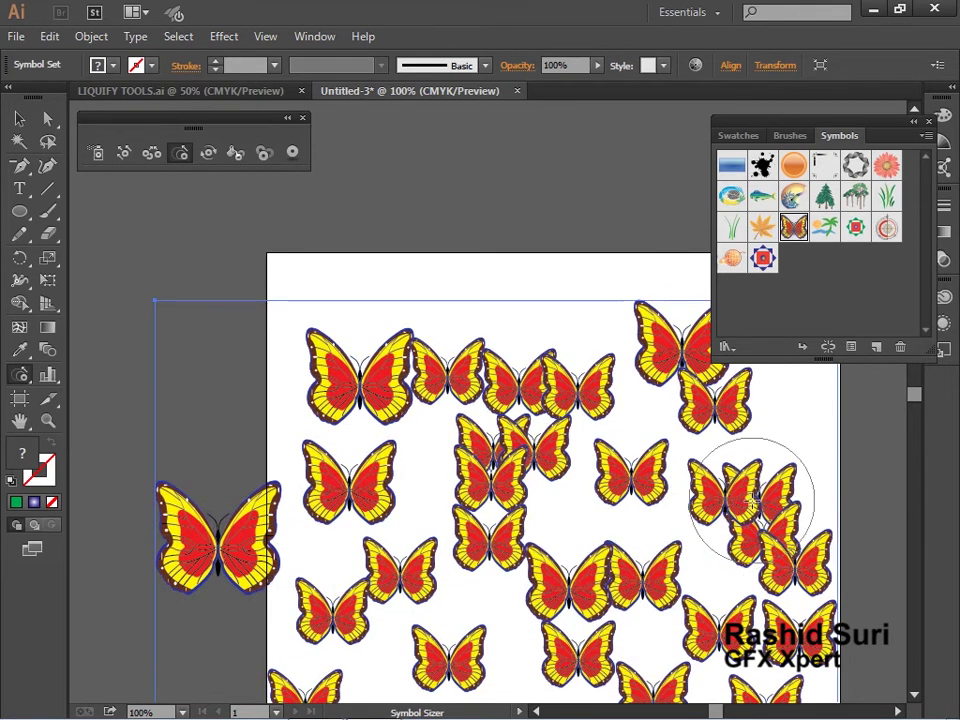
drag(628, 471, 630, 469)
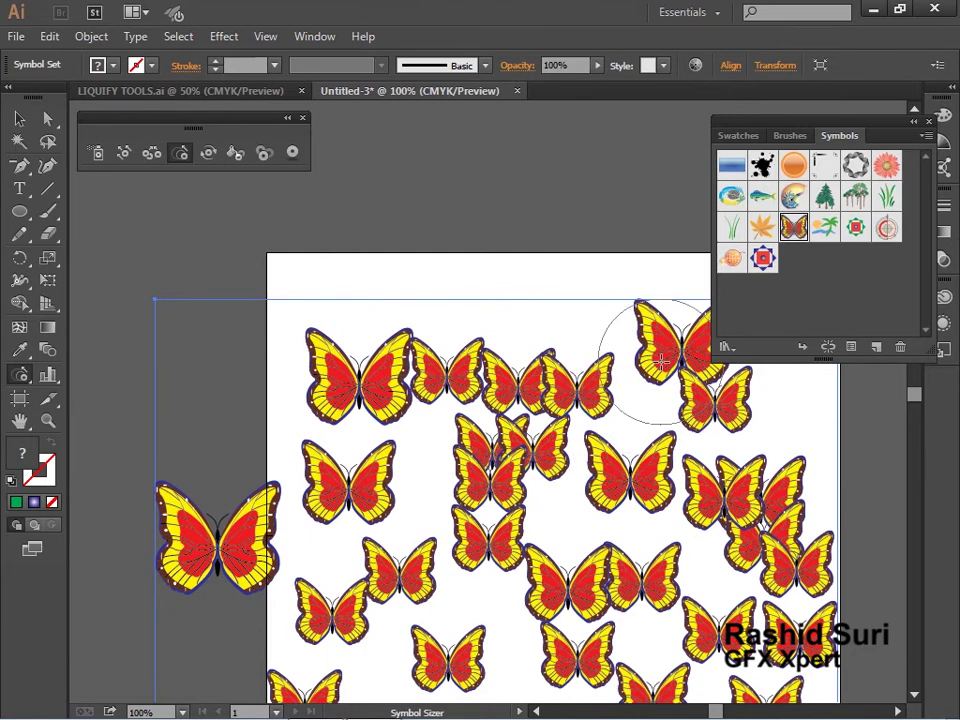
- Enlarge the butterfly beneath the upper-right one, one in the upper middle and one in the lower centre with the Symbol Sizer
drag(686, 386, 684, 392)
drag(546, 396, 545, 392)
click(434, 650)
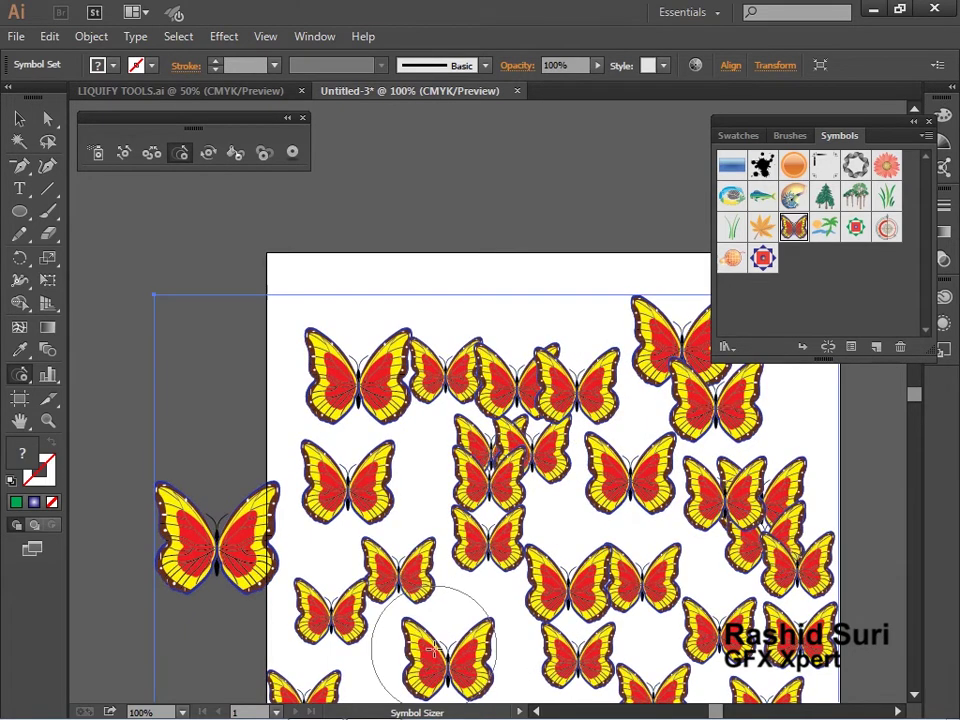
- Rotate the upper and middle butterflies and the one outside the artboard in varied directions with the Symbol Spinner
key(ctrl+space)
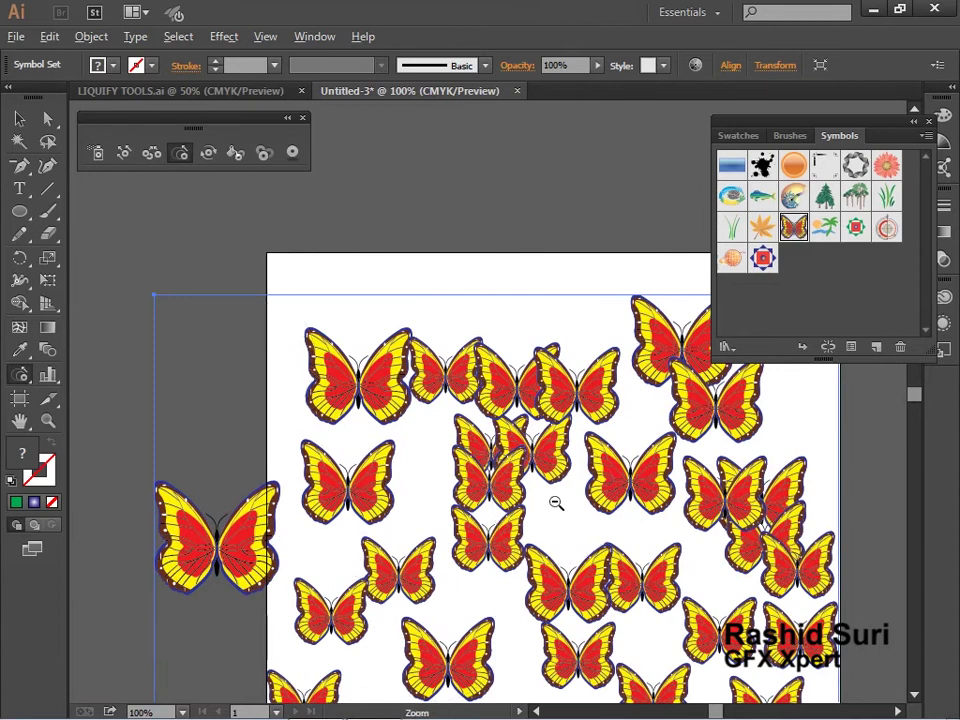
ctrl+alt+click(556, 503)
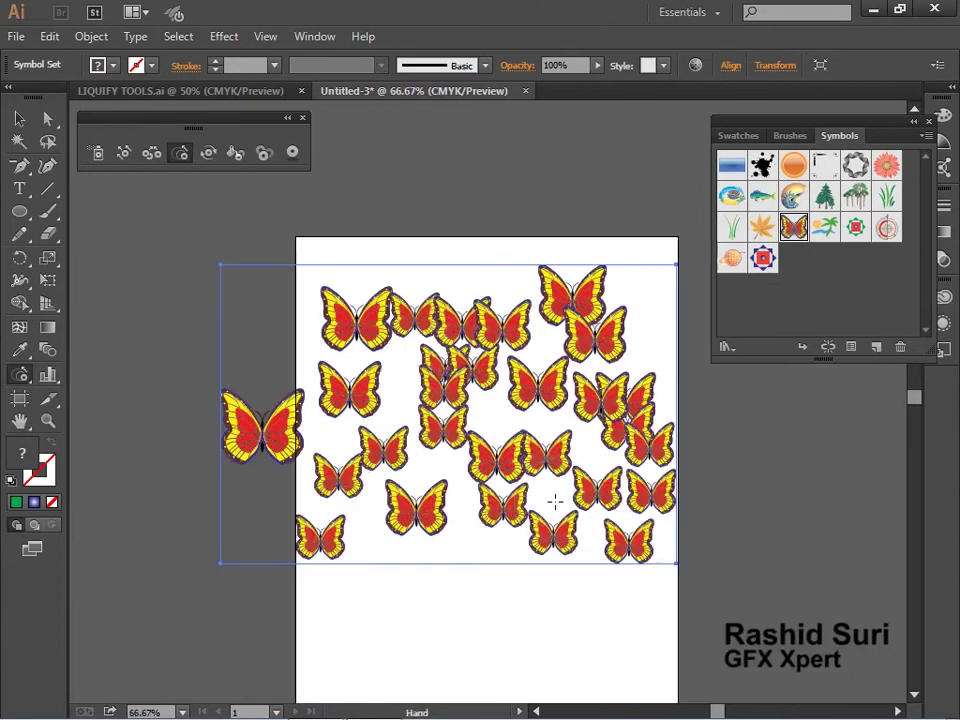
click(207, 156)
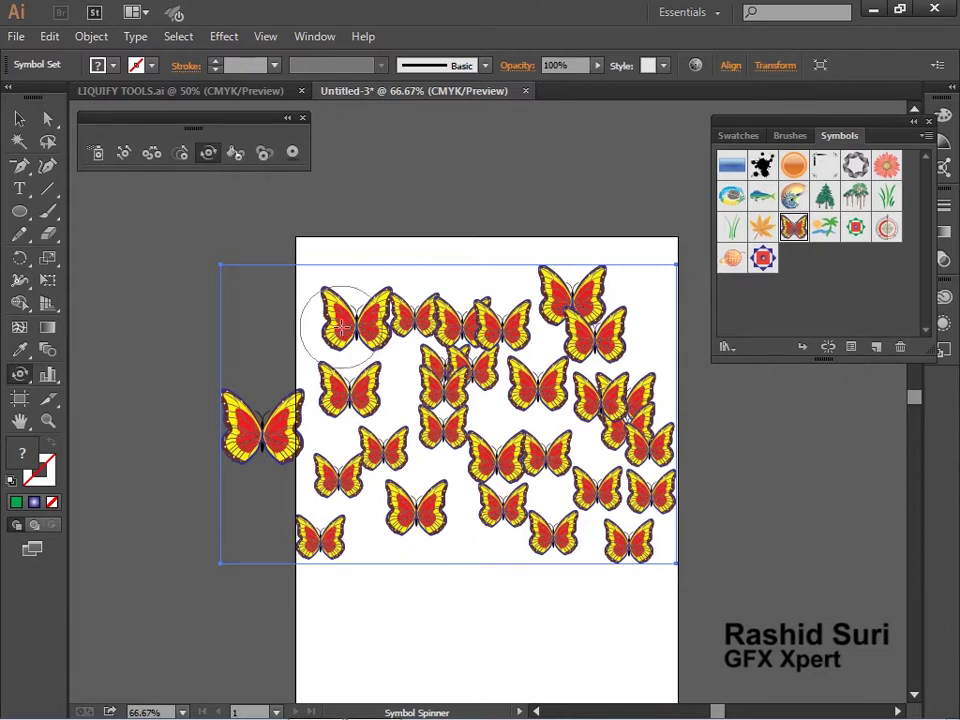
drag(368, 316, 335, 345)
mouse_move(296, 418)
mouse_down()
mouse_move(354, 386)
mouse_move(345, 395)
mouse_up()
mouse_move(553, 300)
mouse_down()
mouse_move(589, 279)
mouse_move(579, 321)
mouse_move(638, 362)
mouse_move(560, 340)
mouse_move(508, 407)
mouse_move(429, 321)
mouse_move(491, 403)
mouse_move(440, 385)
mouse_move(440, 405)
mouse_move(614, 432)
mouse_move(645, 378)
mouse_move(664, 460)
mouse_move(680, 462)
mouse_move(598, 498)
mouse_move(579, 489)
mouse_move(530, 512)
mouse_up()
drag(430, 502, 425, 500)
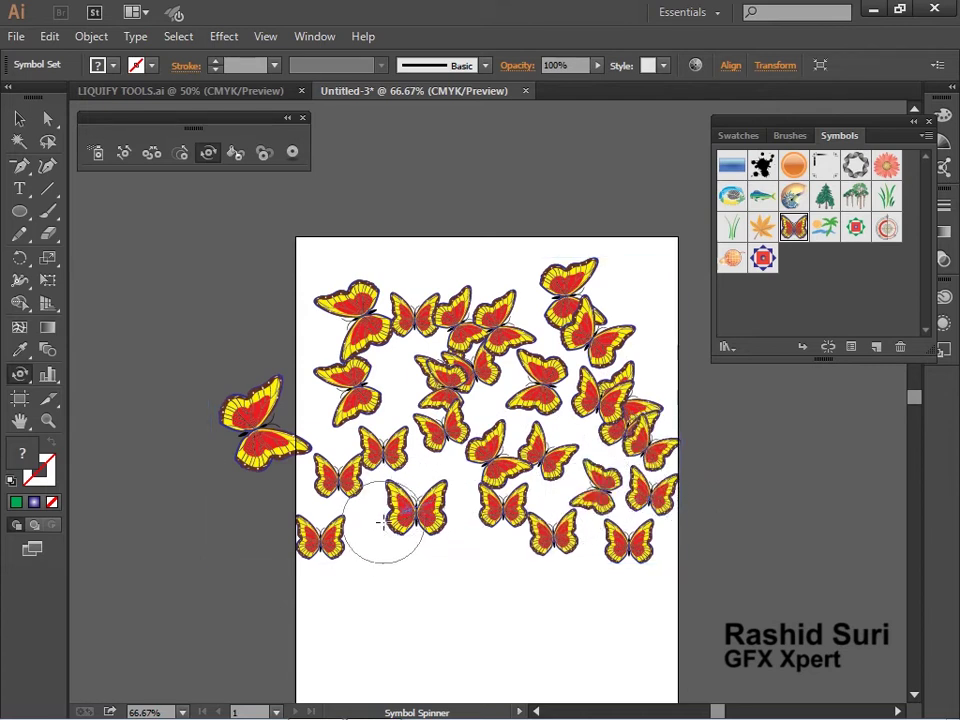
- Spin the remaining upright butterflies in the lower rows with the Symbol Spinner and adjust those at the upper right
mouse_move(376, 524)
mouse_down()
mouse_move(310, 545)
mouse_move(335, 562)
mouse_move(346, 480)
mouse_move(334, 464)
mouse_move(316, 486)
mouse_up()
mouse_move(409, 440)
mouse_down()
mouse_move(378, 432)
mouse_move(348, 448)
mouse_up()
drag(508, 506, 577, 546)
drag(628, 528, 639, 553)
drag(585, 345, 565, 335)
drag(545, 390, 560, 420)
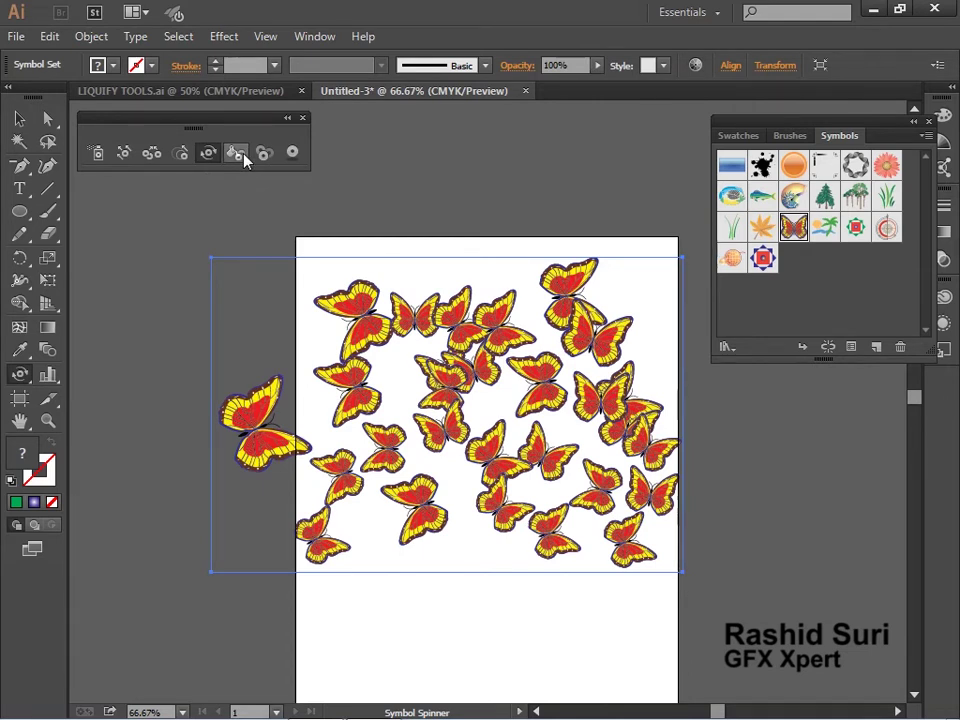
- Stain the upper-left butterfly, the one below it and the one outside the artboard dark blue with the Symbol Stainer
key(ctrl+space)
drag(313, 277, 521, 414)
drag(407, 399, 606, 504)
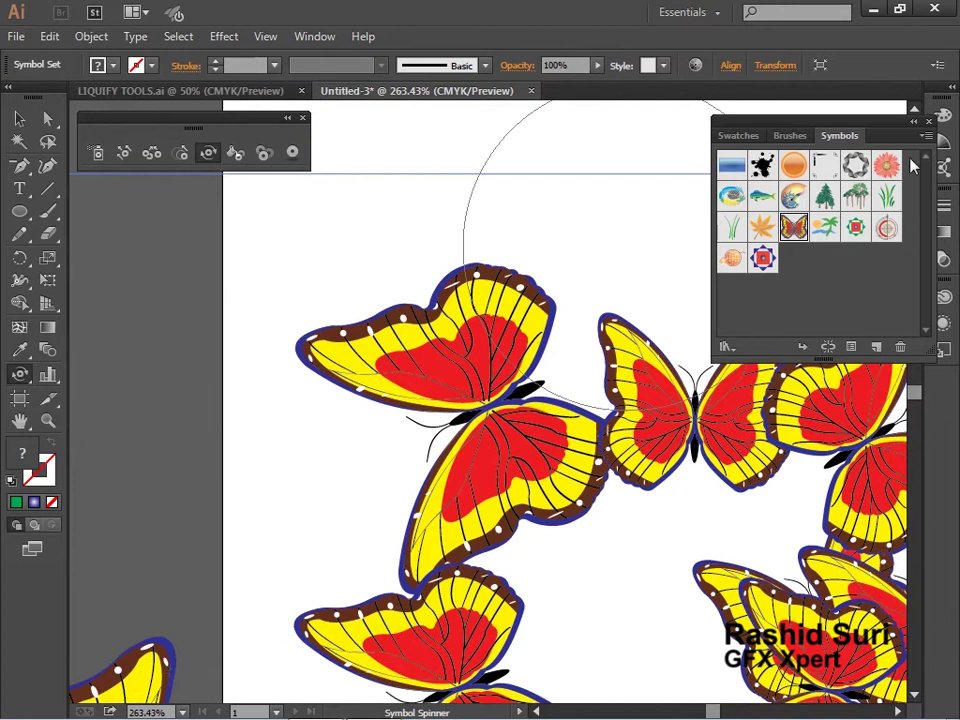
click(736, 137)
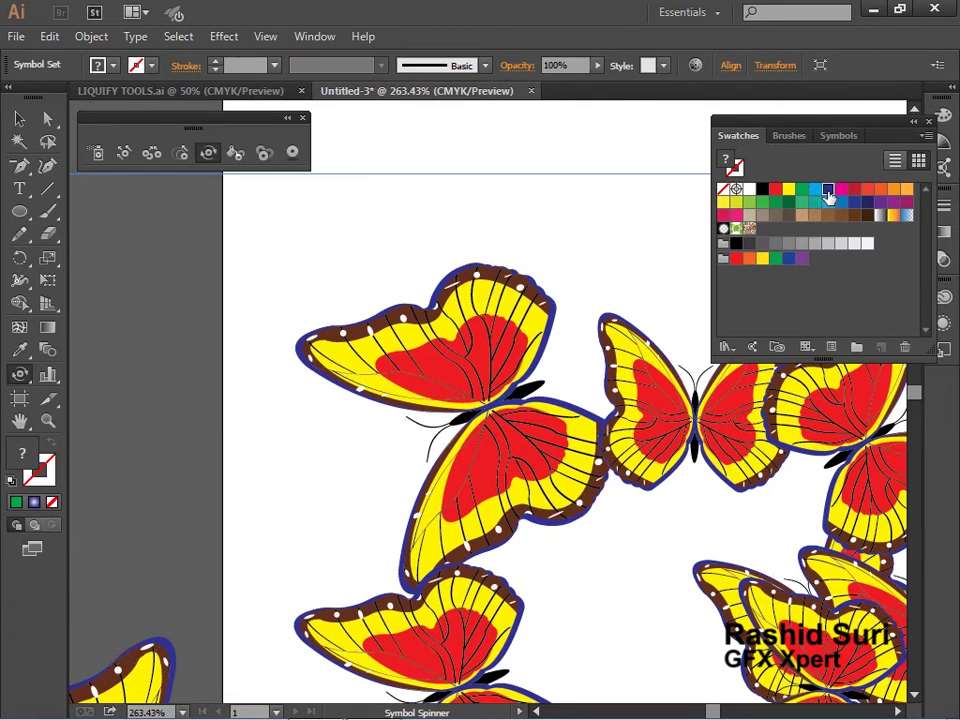
click(828, 191)
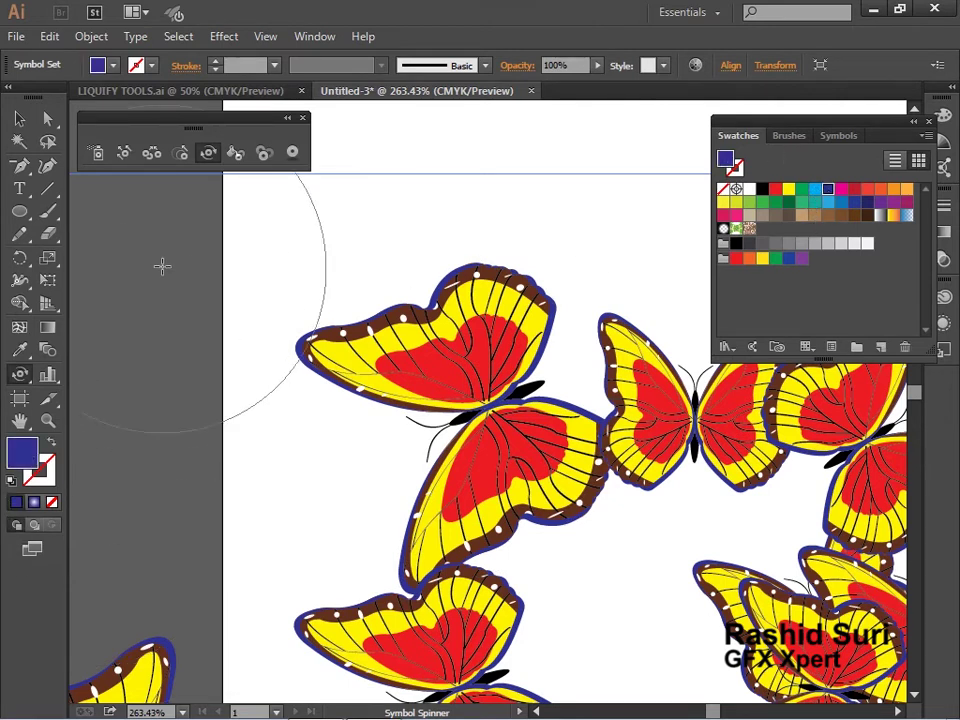
click(236, 152)
drag(409, 439, 423, 442)
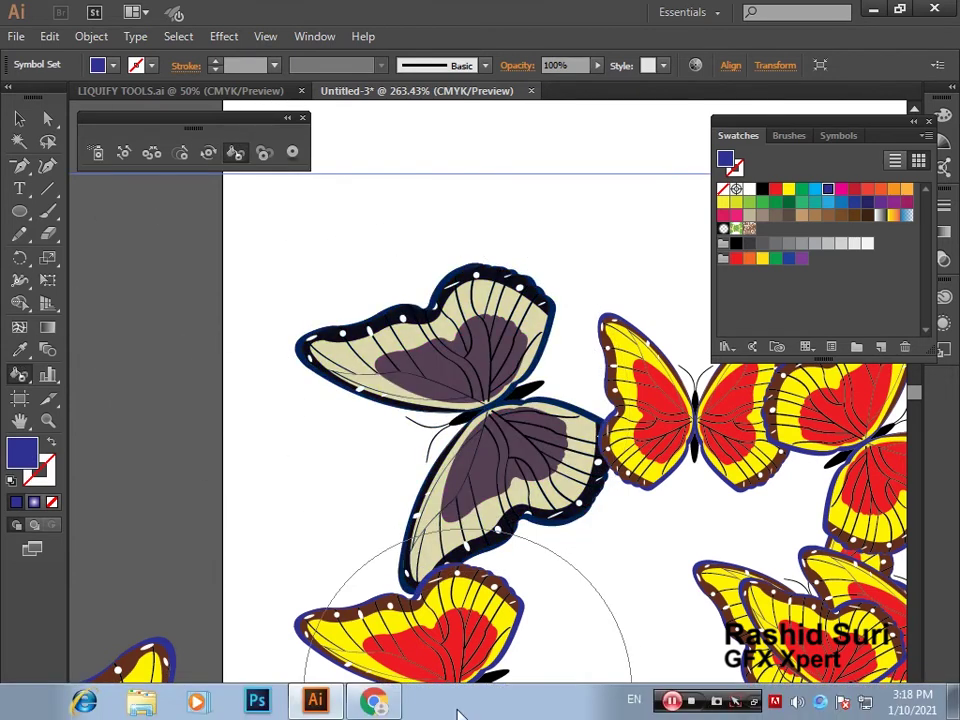
click(455, 420)
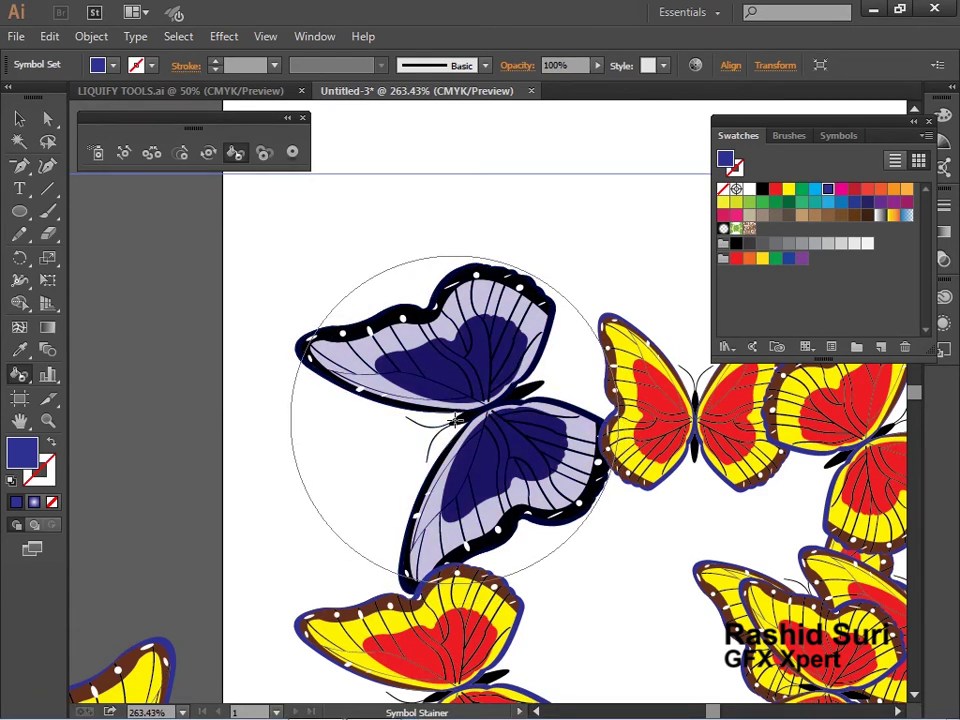
key(ctrl+minus)
key(ctrl+minus)
drag(589, 536, 433, 399)
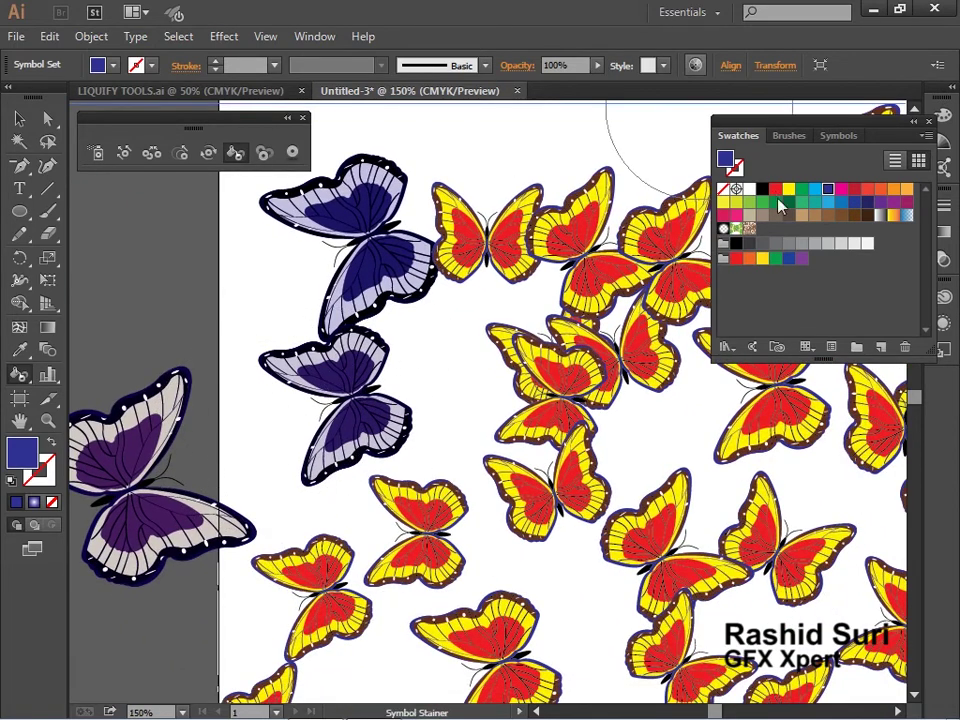
- Stain several central butterflies green and a few others magenta with the Symbol Stainer
click(803, 199)
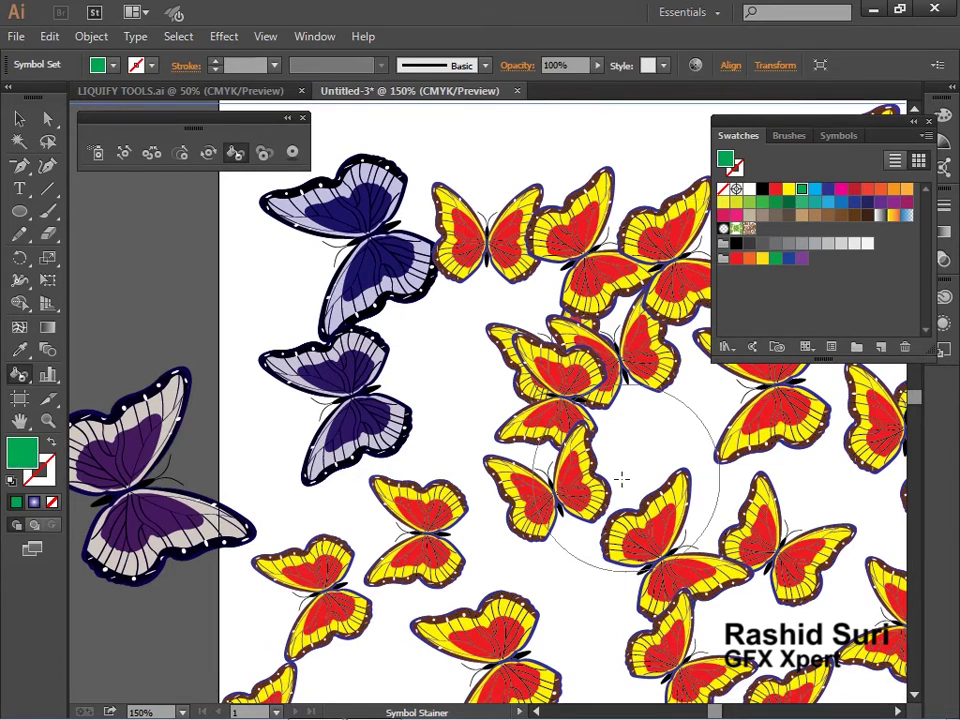
mouse_move(561, 461)
mouse_down()
mouse_move(676, 540)
mouse_move(521, 639)
mouse_move(493, 630)
mouse_move(407, 536)
mouse_move(508, 625)
mouse_move(555, 485)
mouse_move(525, 295)
mouse_move(722, 232)
mouse_up()
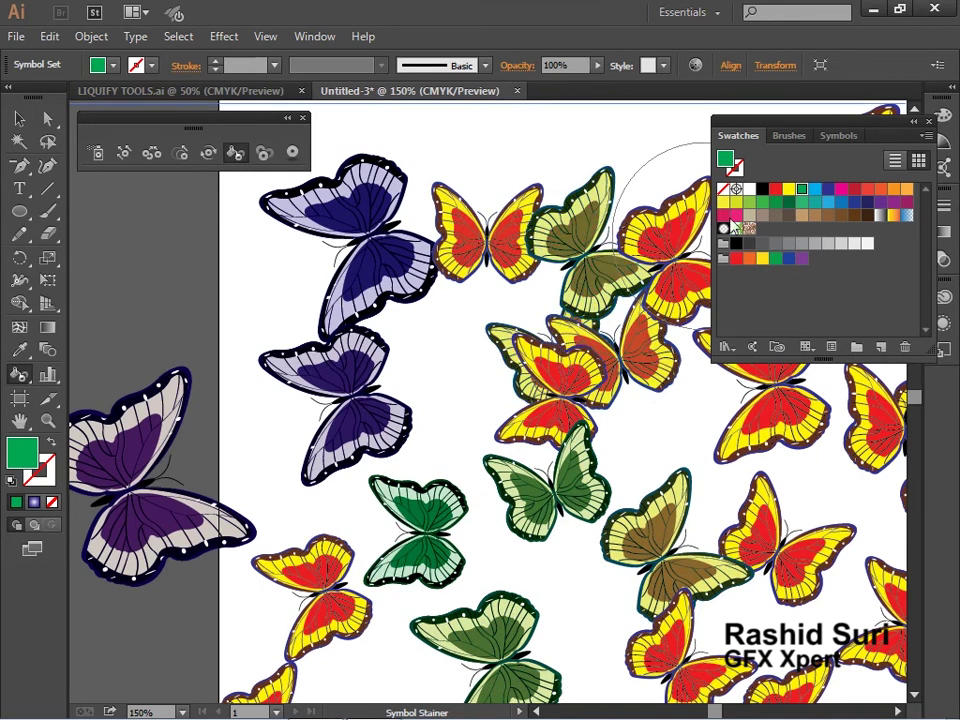
click(841, 190)
click(872, 464)
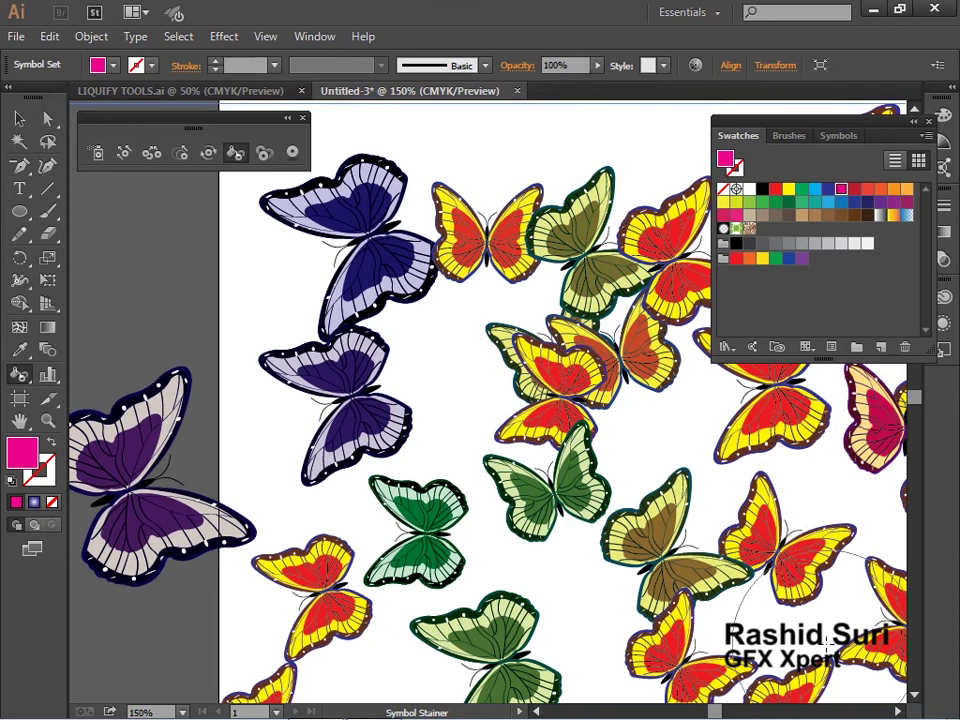
click(770, 565)
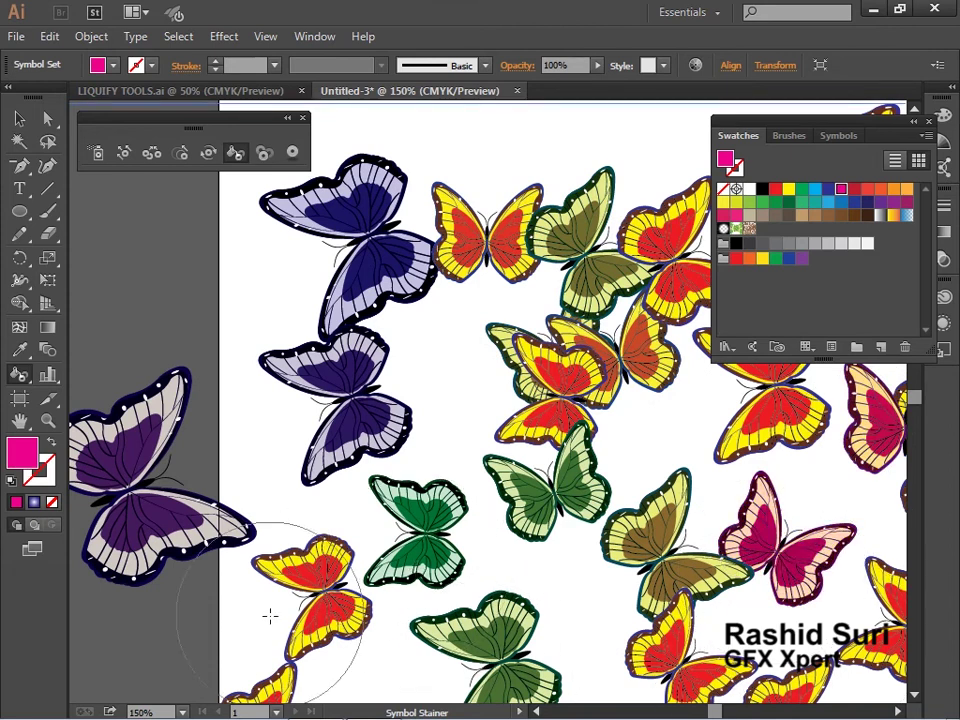
click(315, 593)
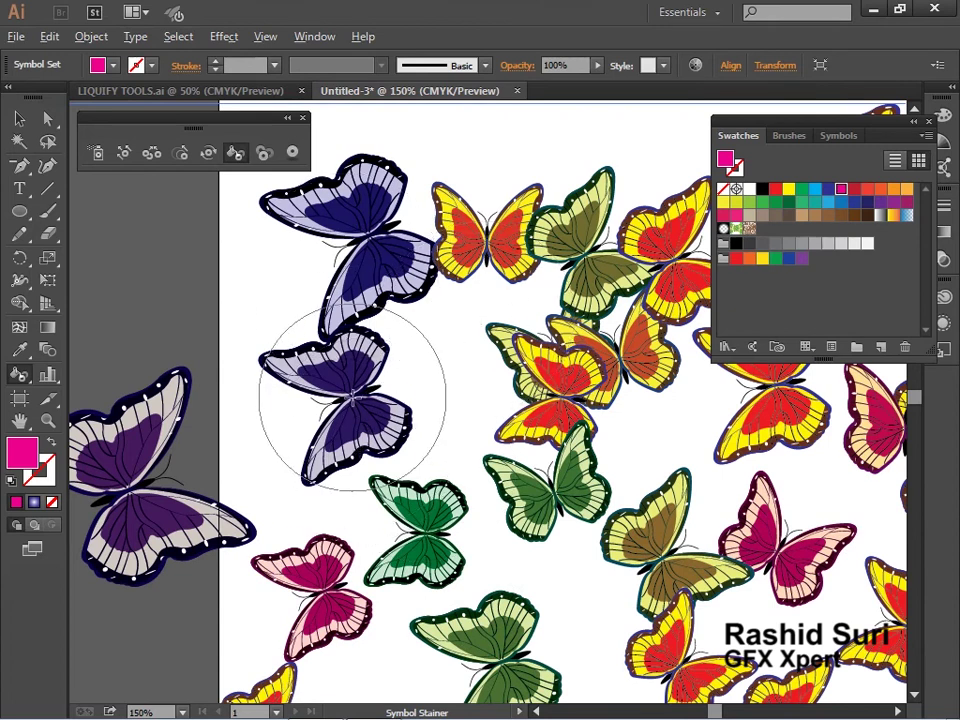
- Remove the stain from the three blue butterflies, the central-left green one and the lower-left magenta one
alt+click(349, 405)
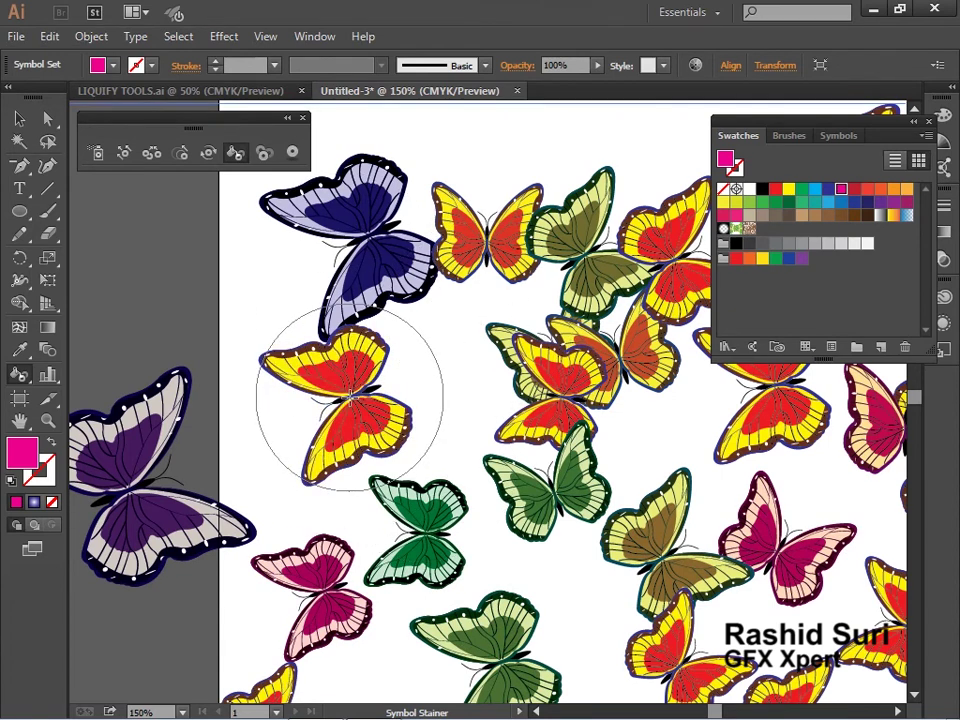
alt+click(143, 483)
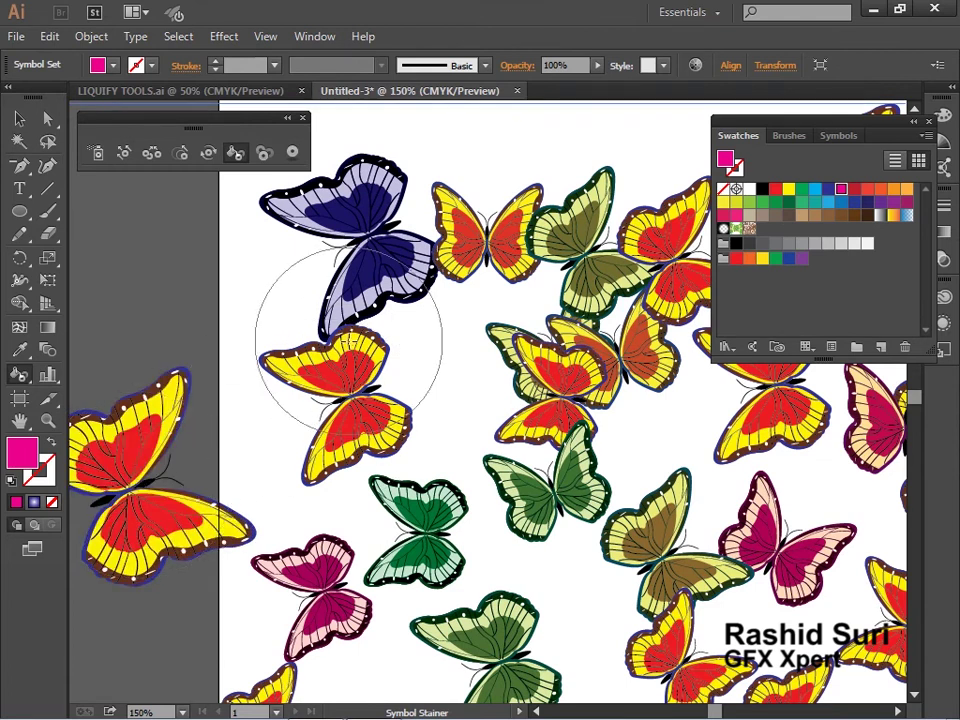
alt+click(356, 278)
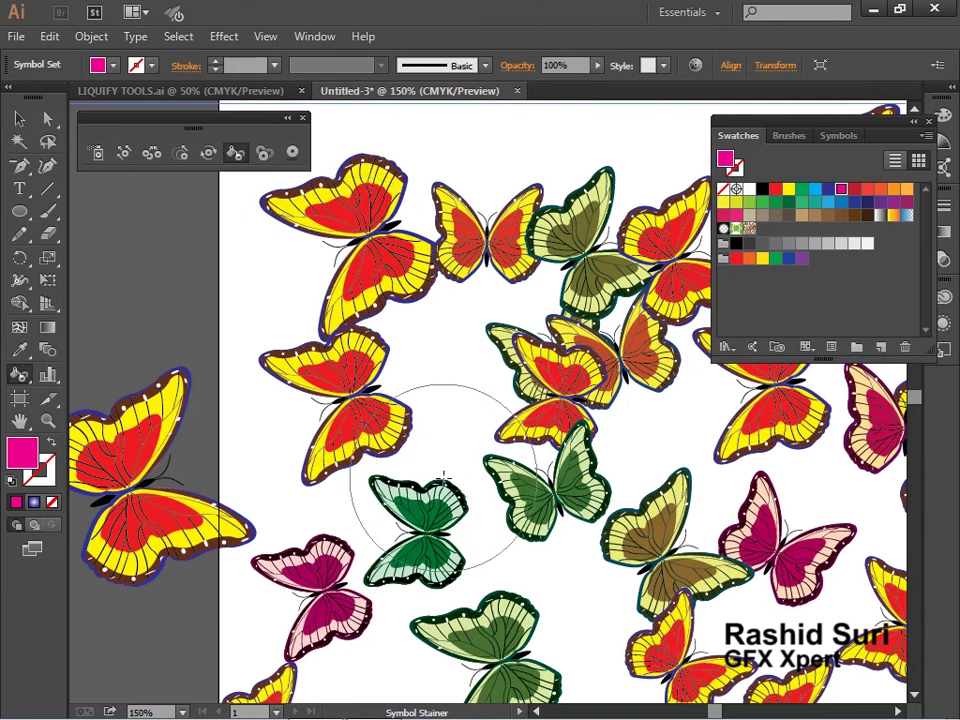
alt+click(432, 543)
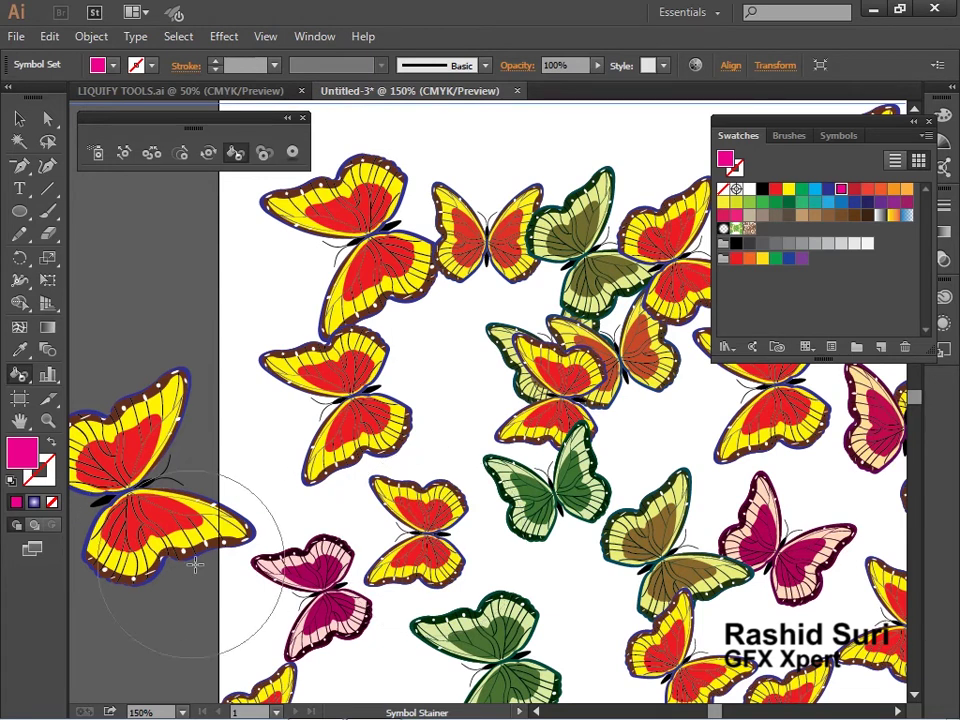
alt+click(320, 594)
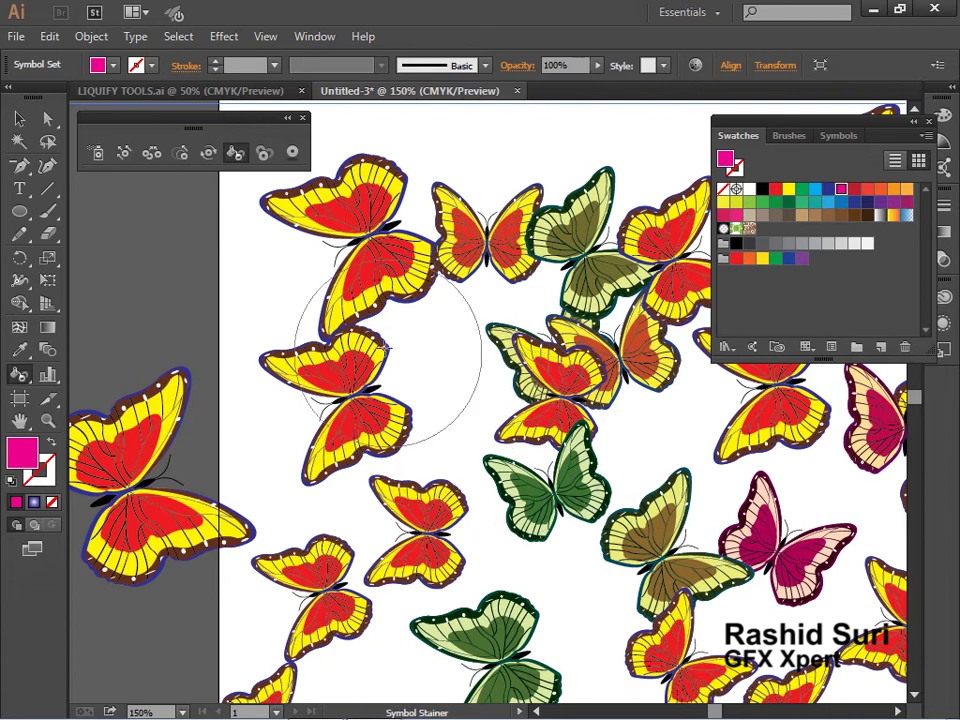
- Fade the upper-left butterfly and its neighbour with the Symbol Screener, checking the tool's options in between
click(262, 153)
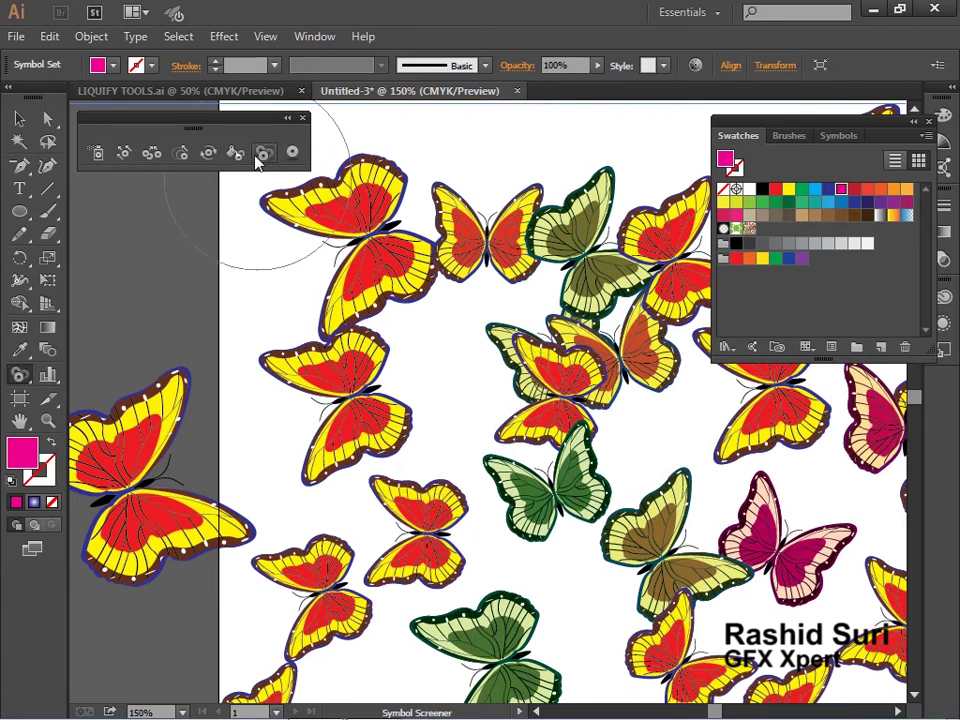
click(358, 239)
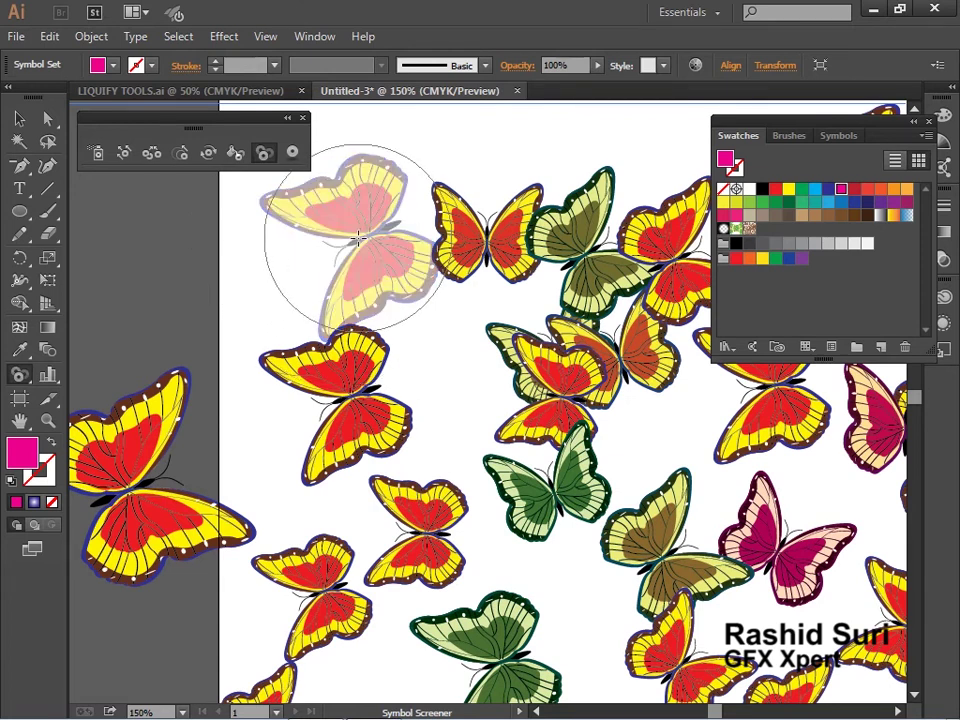
click(358, 239)
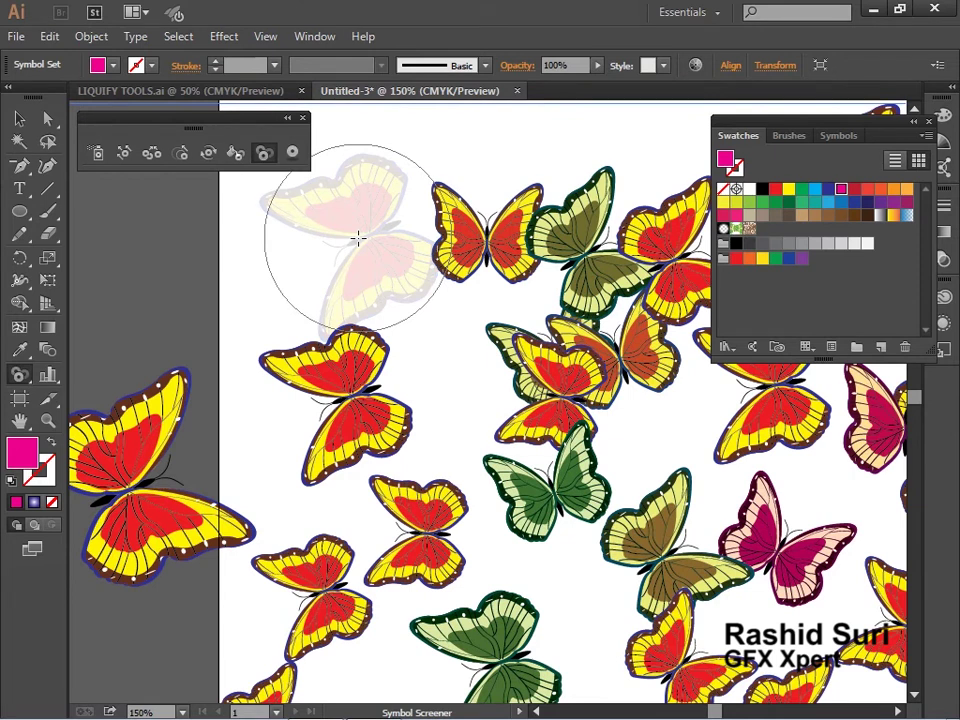
click(358, 239)
click(333, 245)
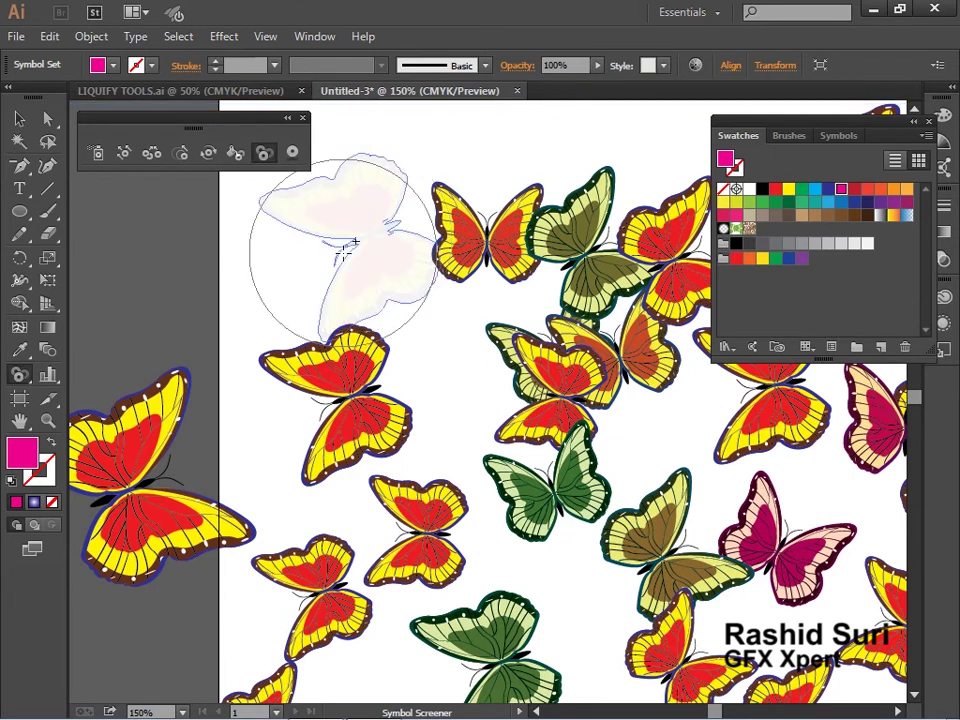
double_click(268, 155)
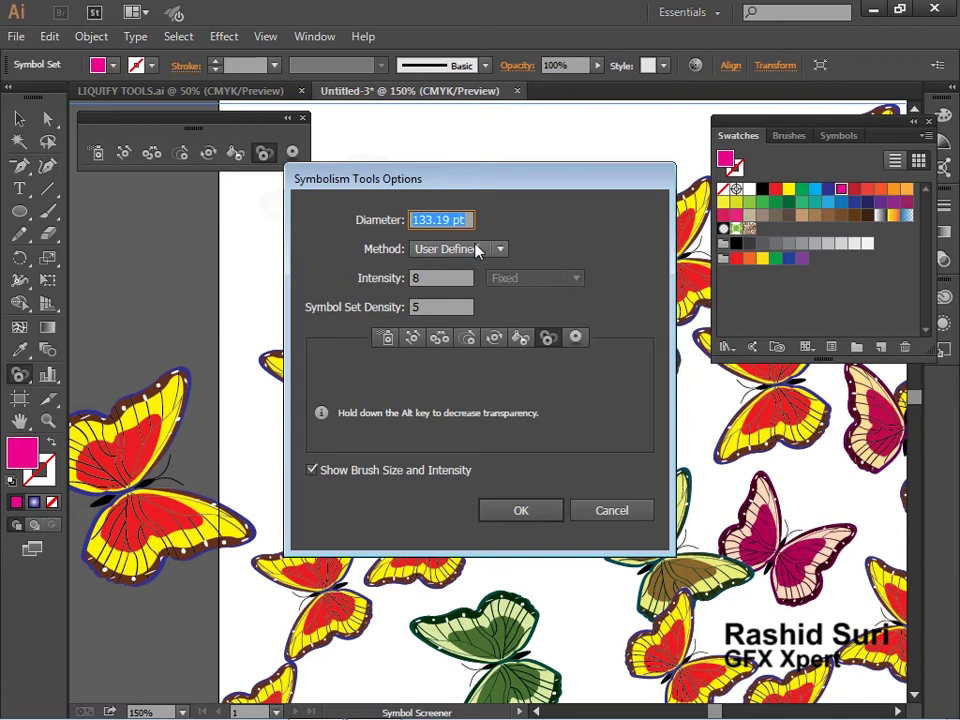
click(527, 514)
drag(446, 174, 463, 228)
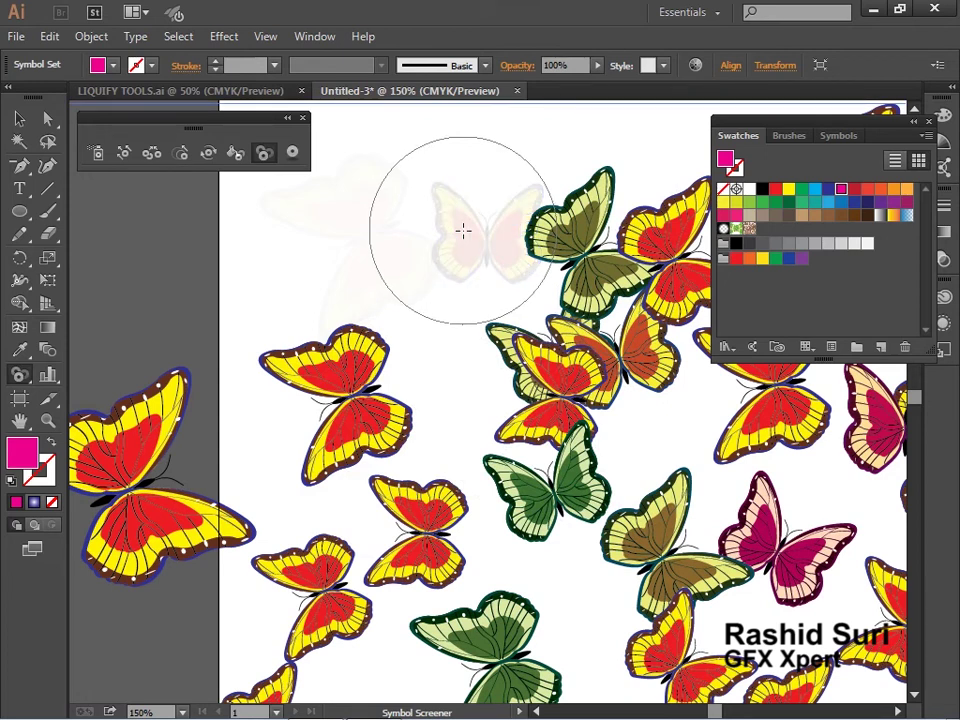
- Restore the two faded butterflies to full opacity with the Symbol Screener
key(alt)
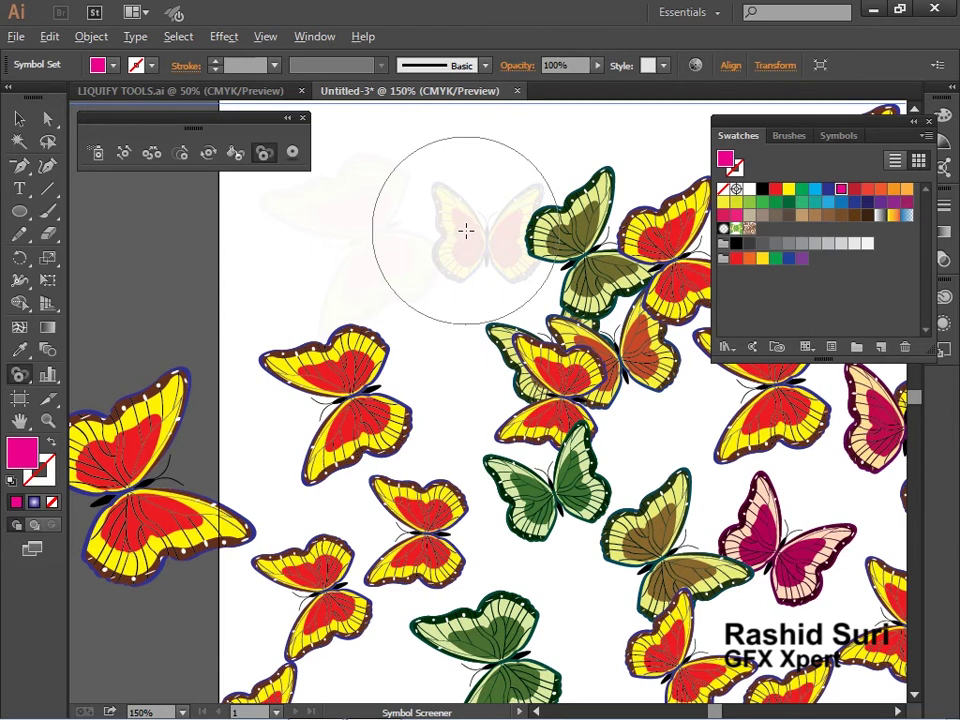
mouse_move(466, 231)
mouse_down()
mouse_move(461, 214)
mouse_move(373, 229)
mouse_move(349, 222)
mouse_move(343, 236)
mouse_up()
drag(490, 262, 487, 256)
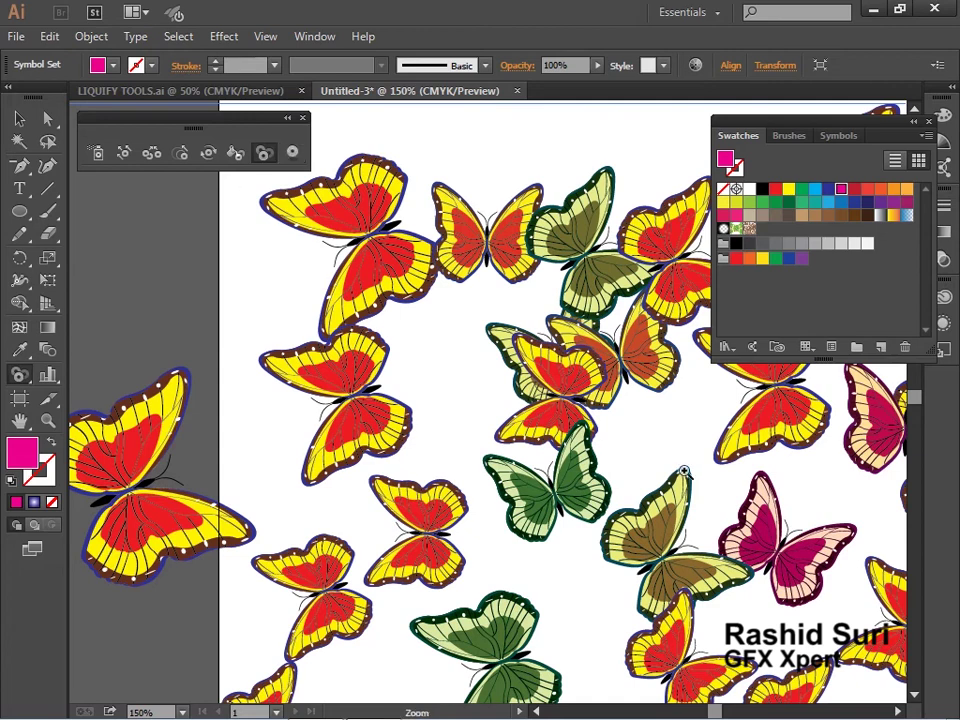
- Move the whole butterfly symbol set off the artboard, beyond its right edge
ctrl+alt+click(650, 467)
ctrl+alt+click(650, 467)
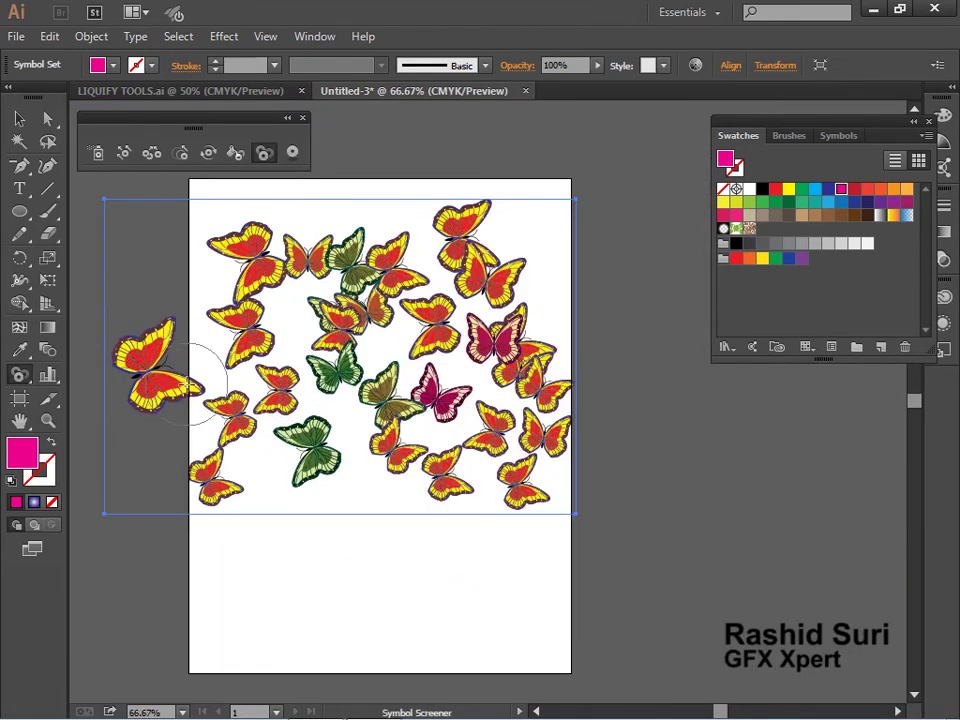
click(19, 118)
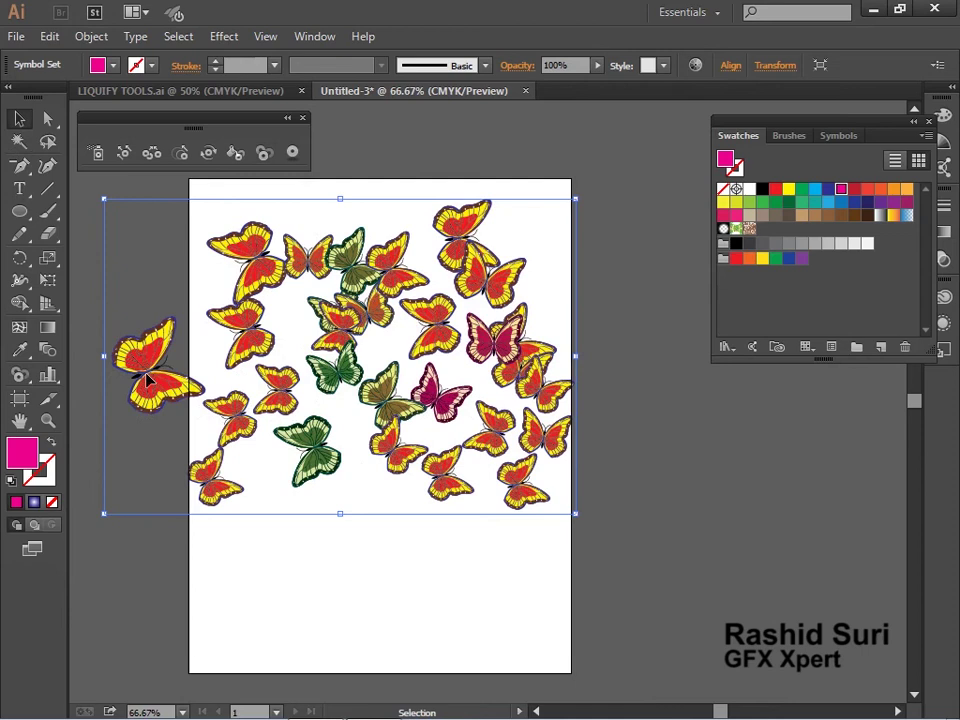
drag(147, 378, 815, 456)
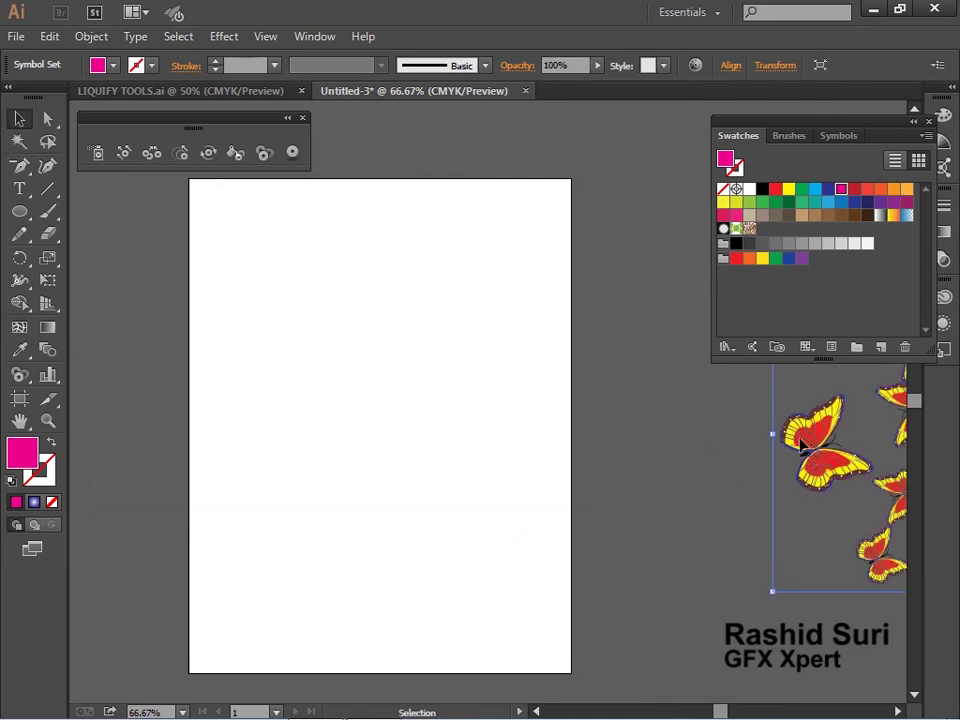
- Display the document's graphic styles
click(312, 36)
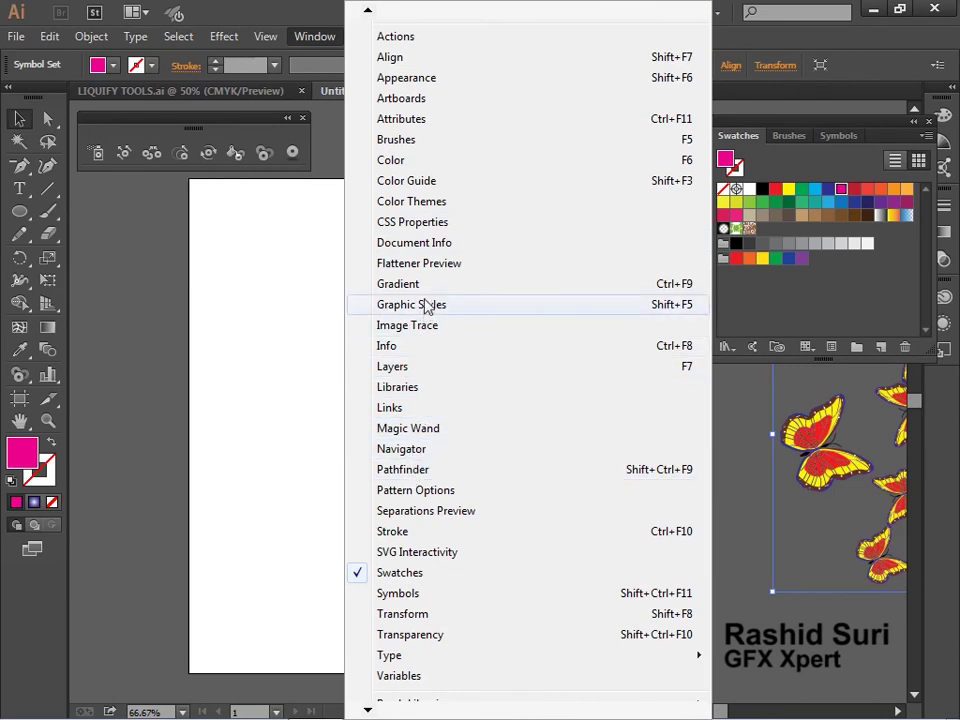
click(437, 306)
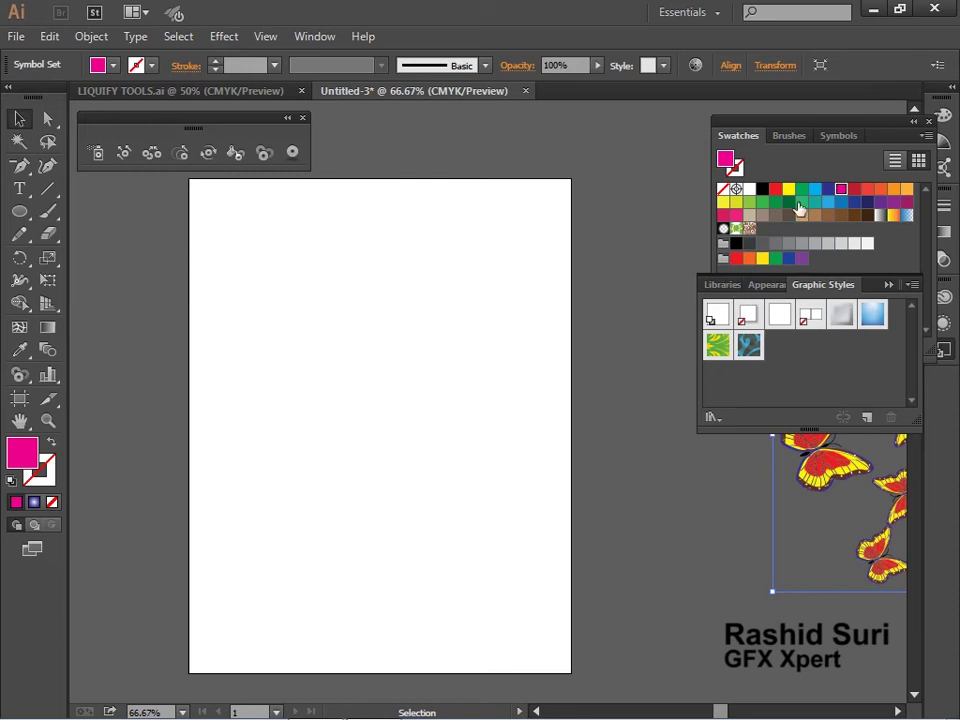
- Display the document's symbols and delete the butterfly symbol set beside the artboard
click(836, 136)
drag(762, 258, 400, 330)
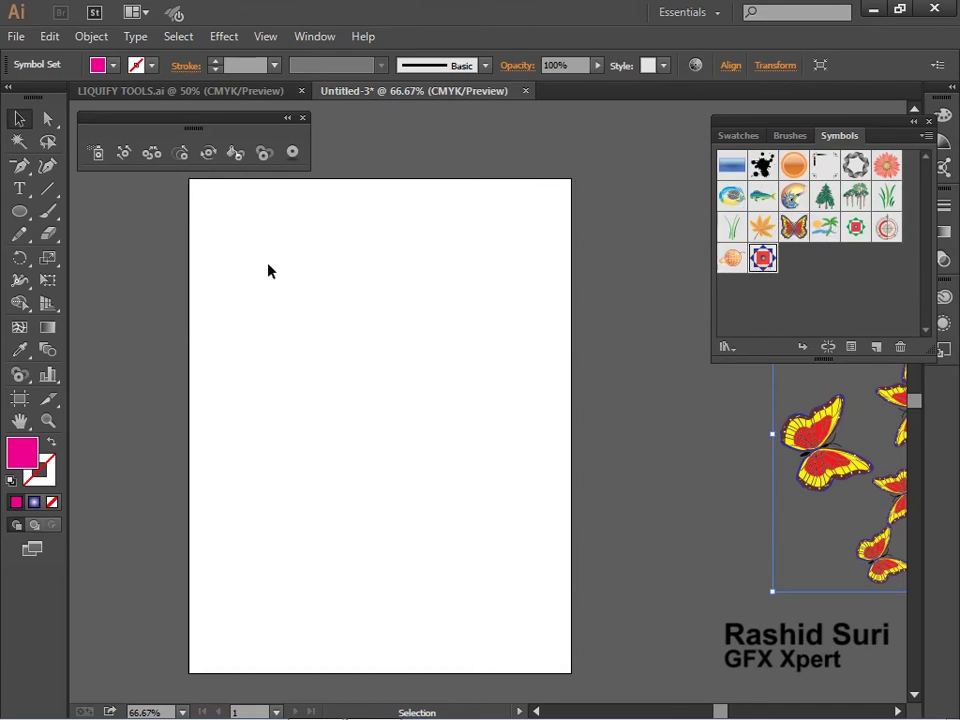
click(95, 153)
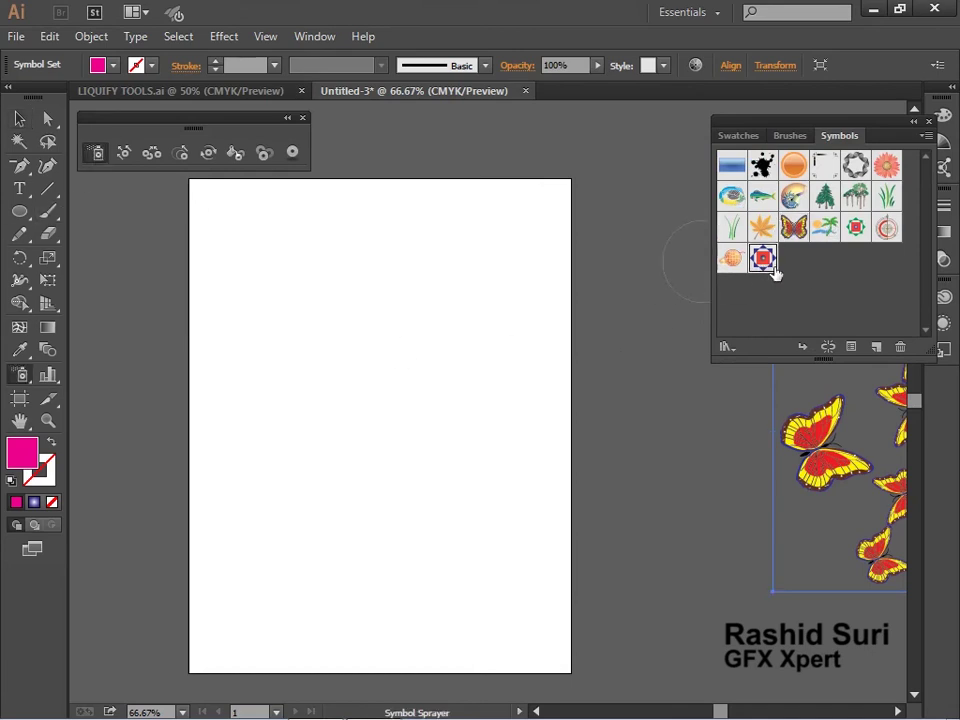
click(19, 118)
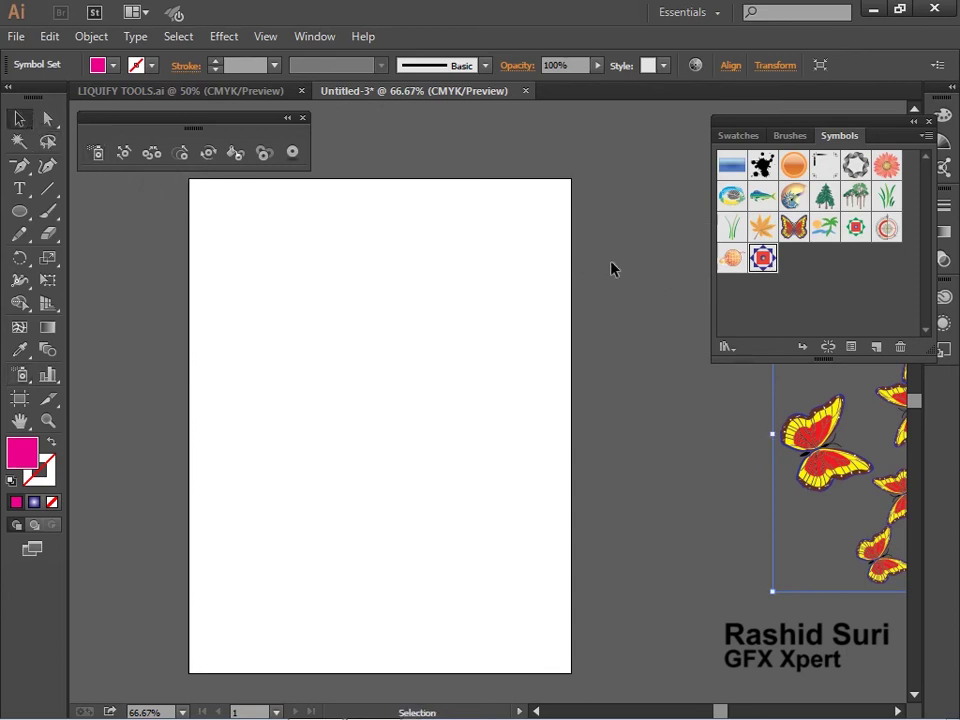
click(756, 385)
click(815, 435)
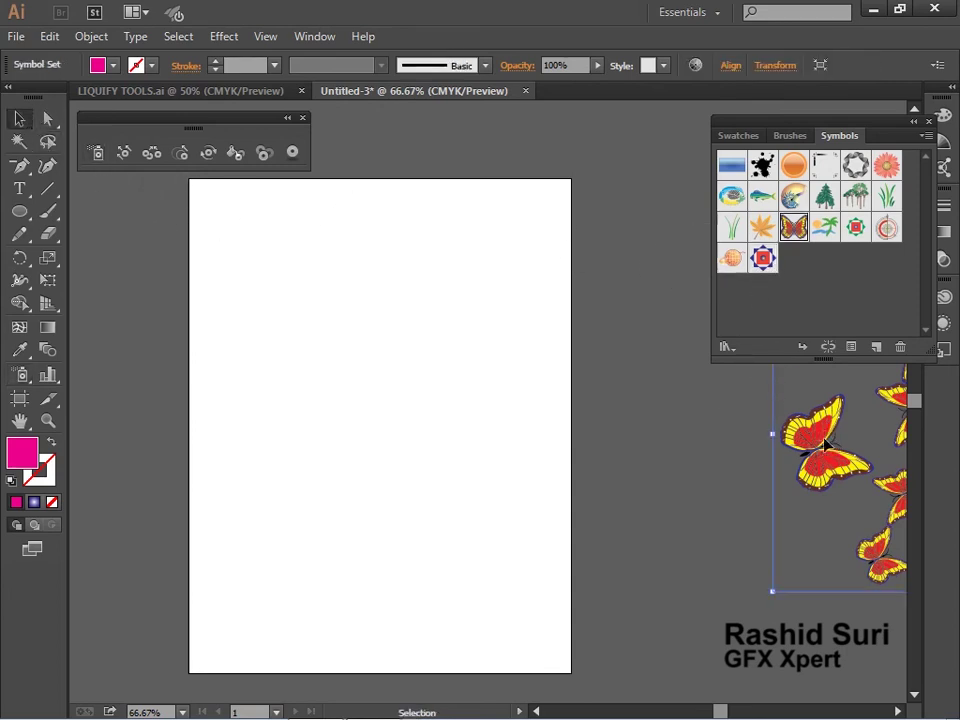
key(Delete)
- Place an instance of the STAR symbol on the upper part of the artboard and display the graphic styles
drag(766, 263, 340, 290)
key(ctrl+space)
drag(291, 236, 452, 392)
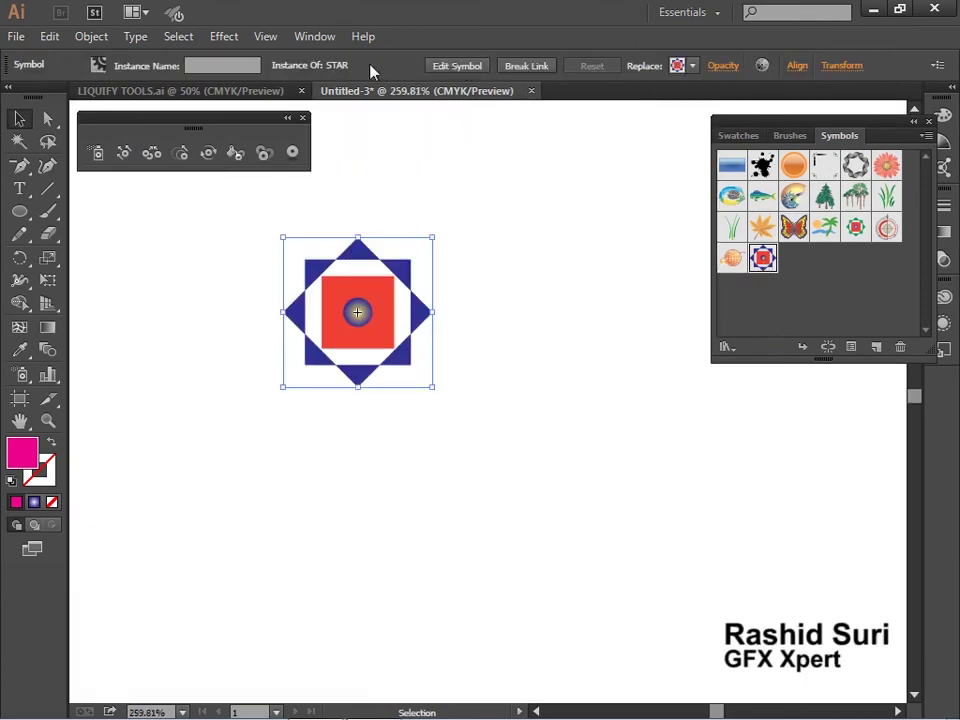
click(300, 37)
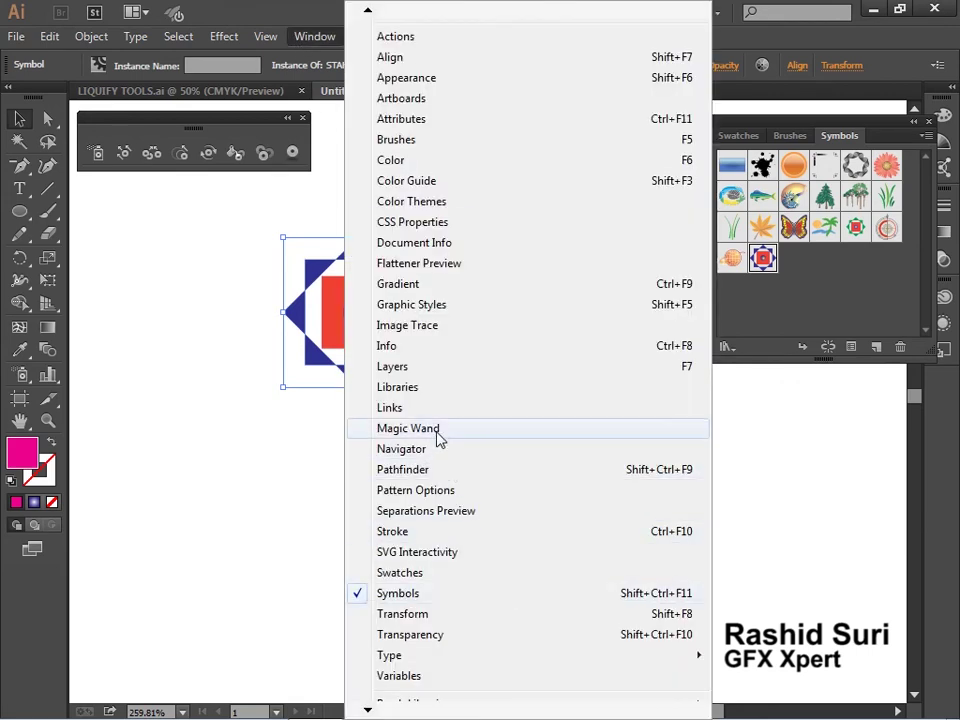
click(412, 304)
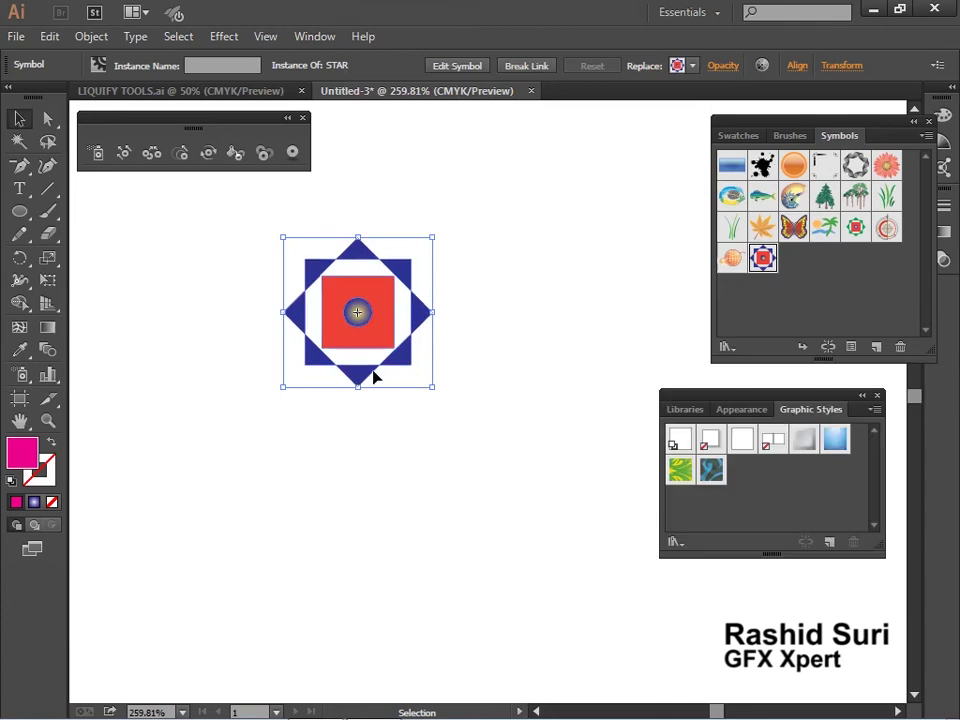
- Try the grey graphic style on the STAR instance with the Symbol Styler, then undo it
click(803, 443)
click(292, 153)
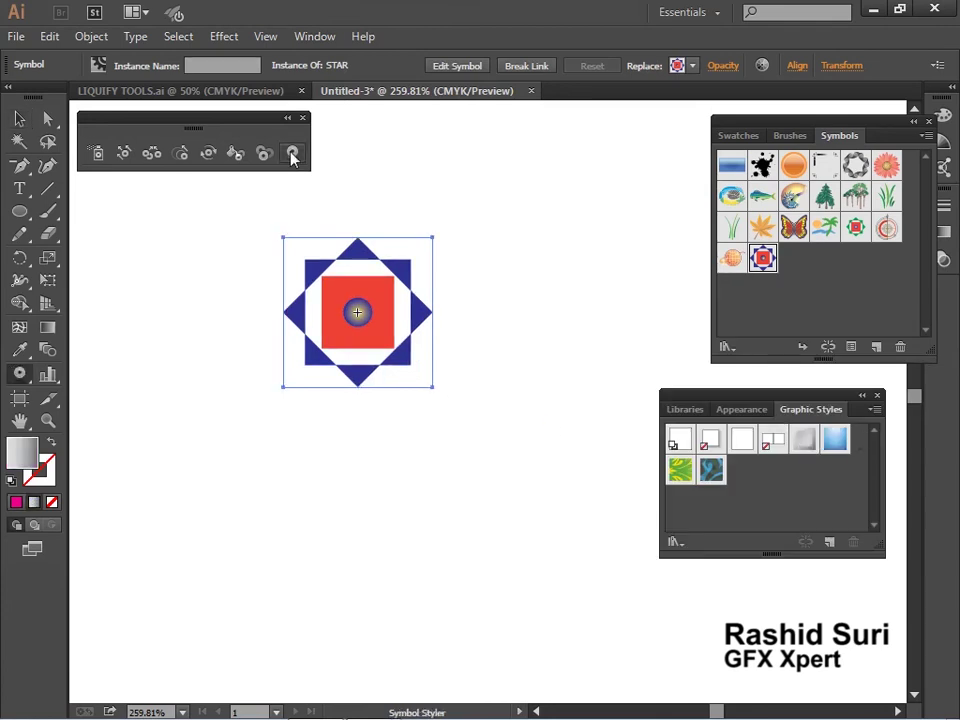
click(802, 445)
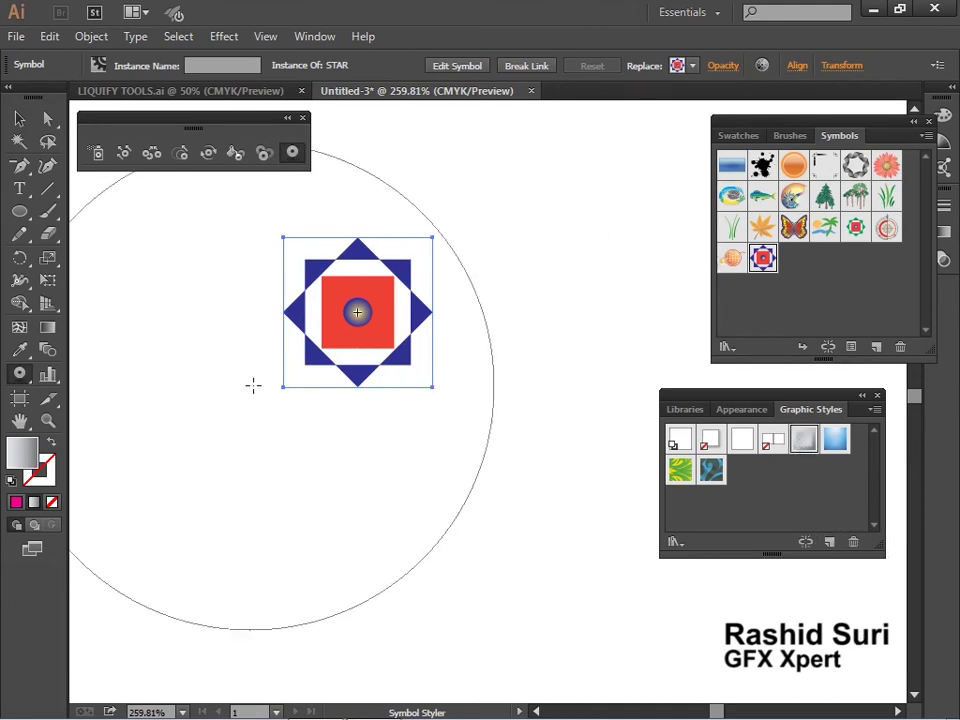
click(363, 315)
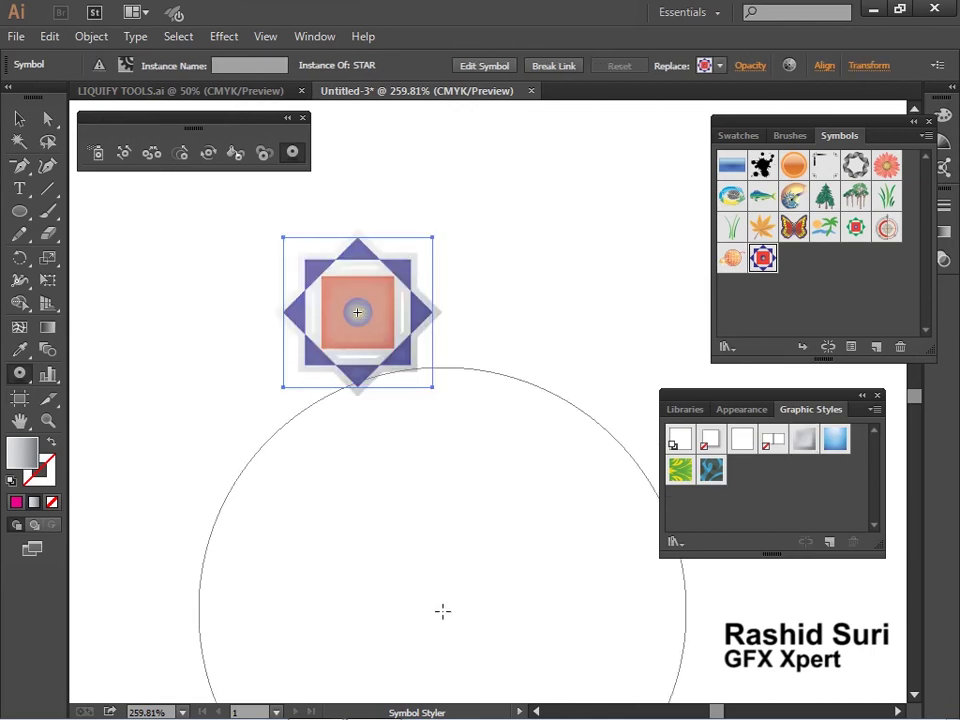
key(ctrl+z)
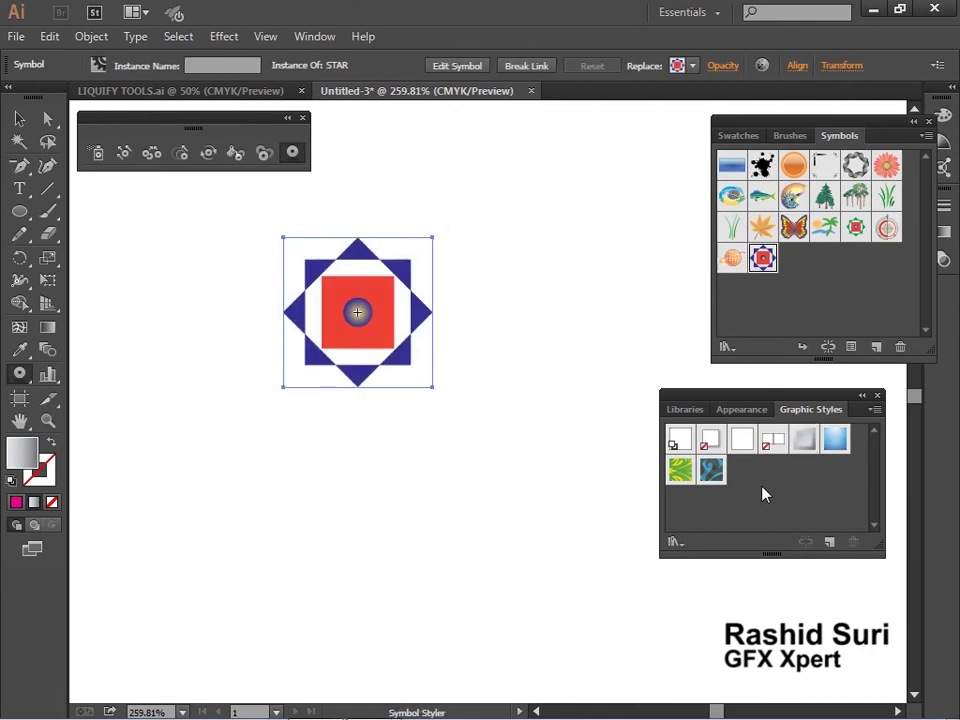
- Try the blue graphic style on the STAR instance with the Symbol Styler, and undo the change
click(832, 438)
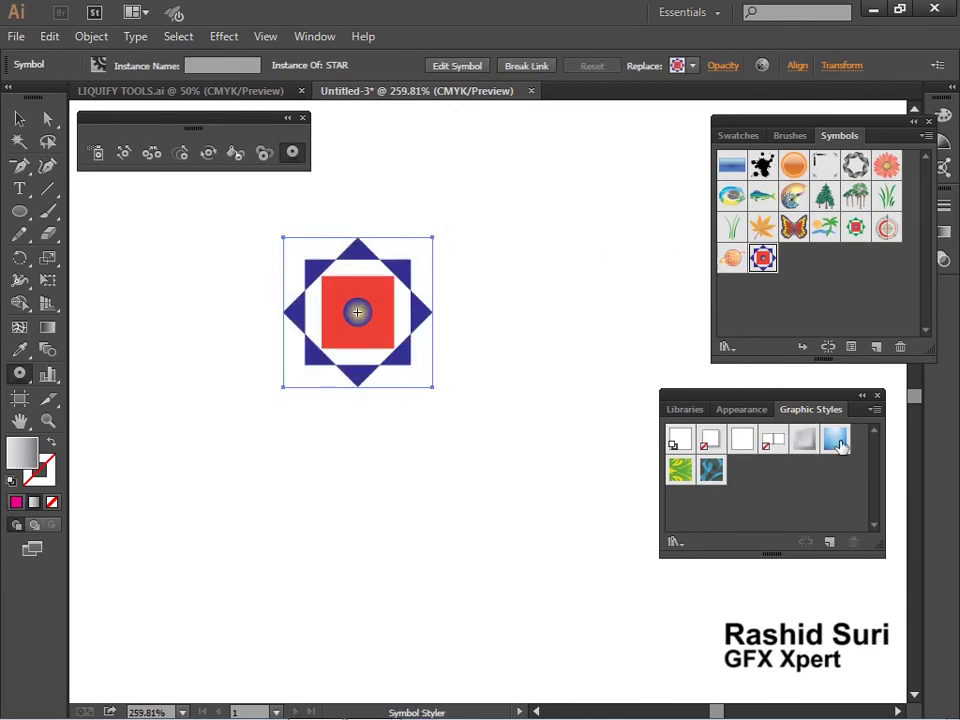
click(350, 320)
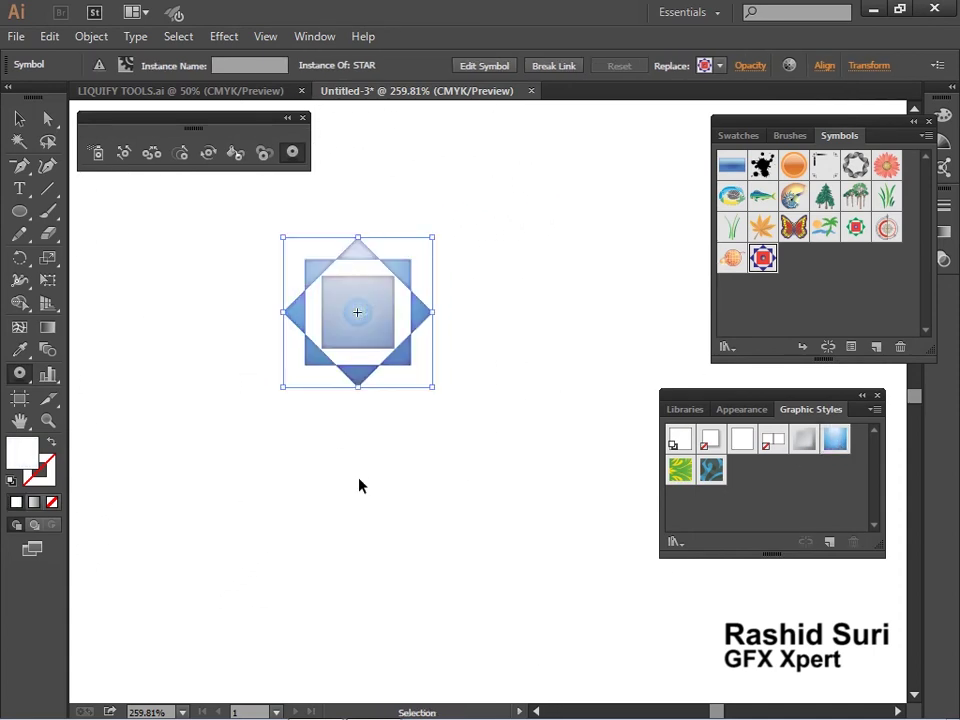
key(ctrl+z)
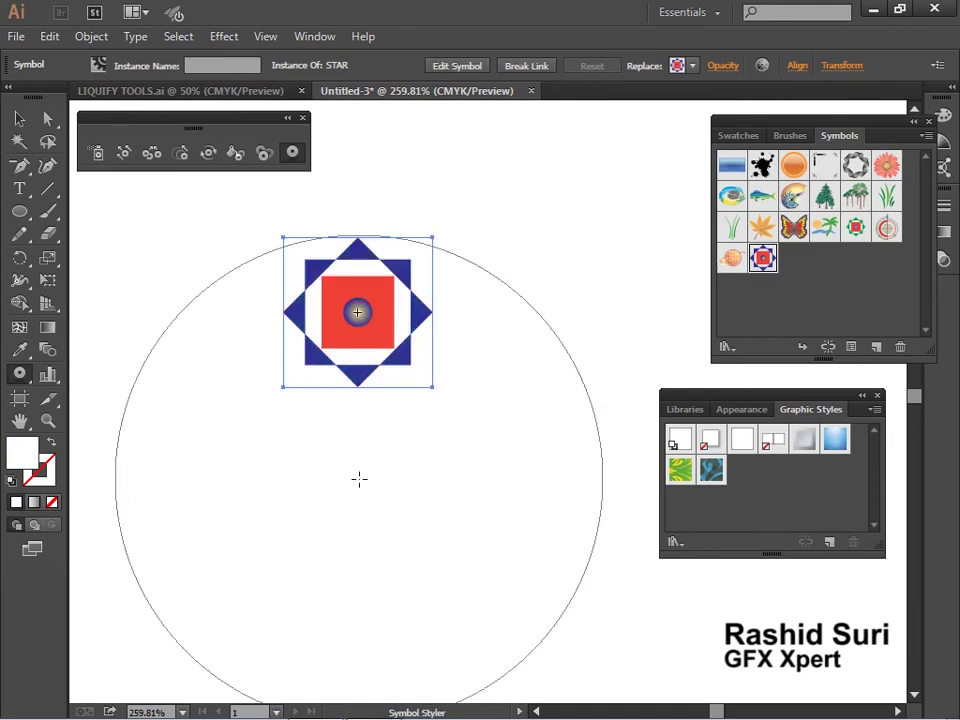